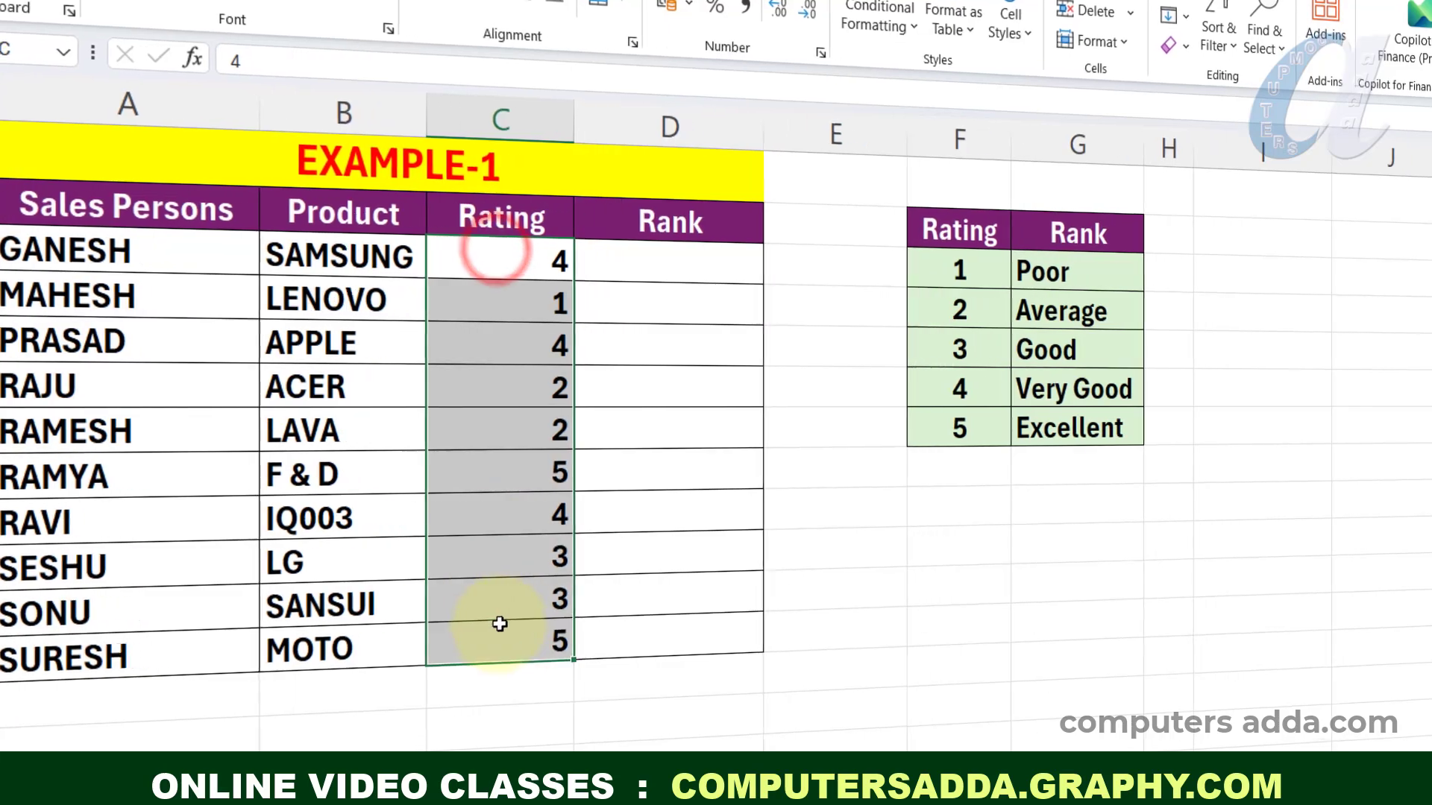
Start a SWITCH formula in D3 that evaluates C3 and returns "Poor" for the value 1
left_click_drag(932, 269, 1068, 428)
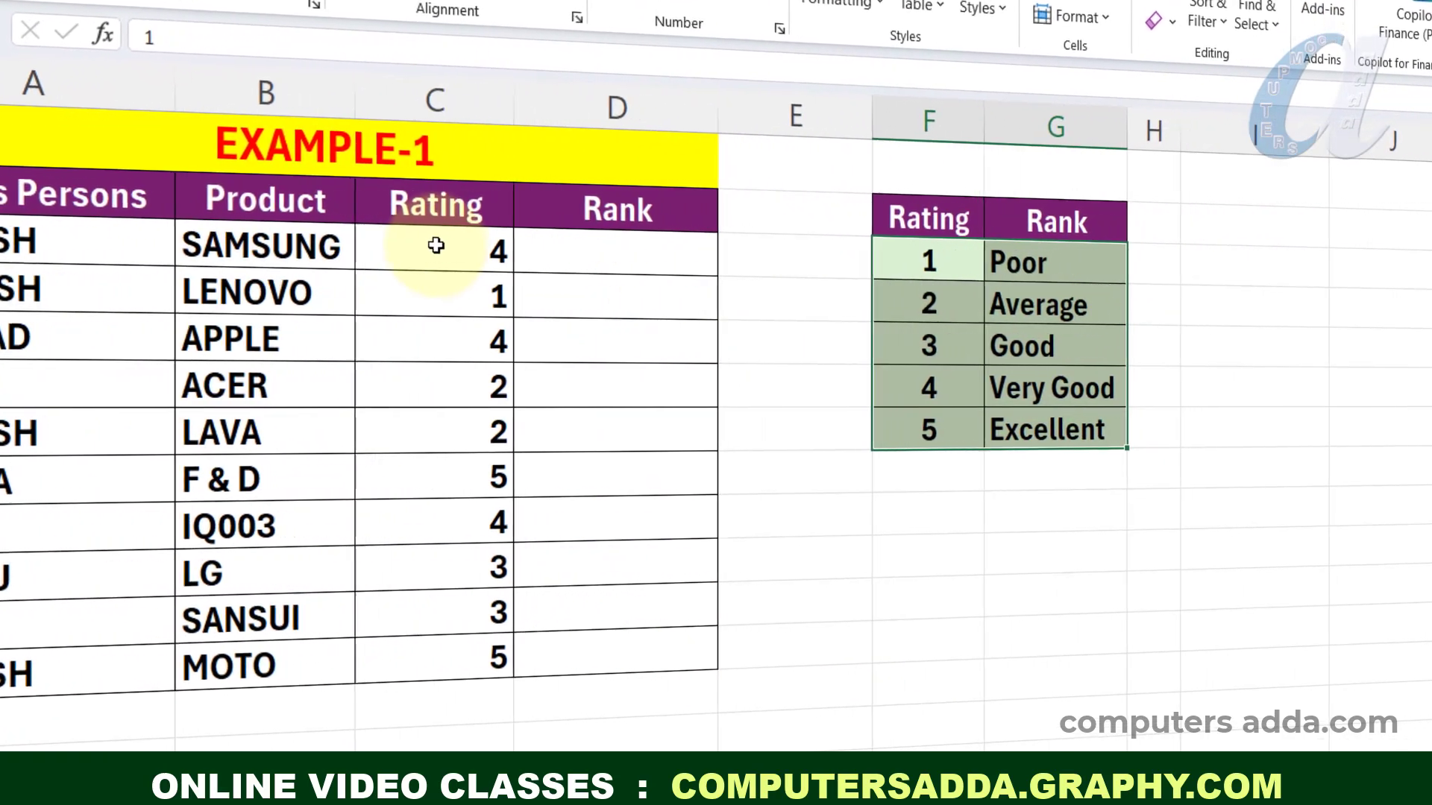
left_click(618, 257)
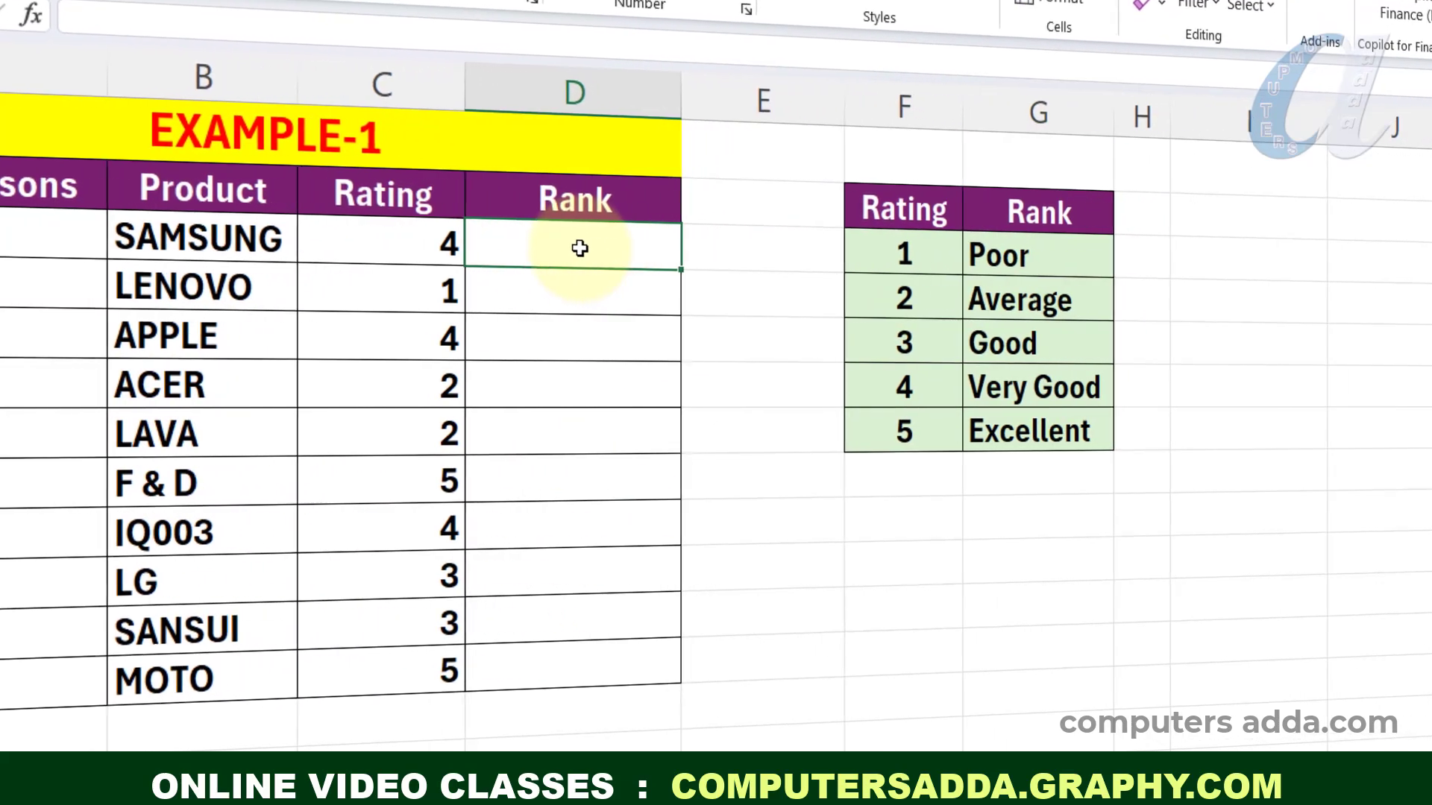
type("=SWI")
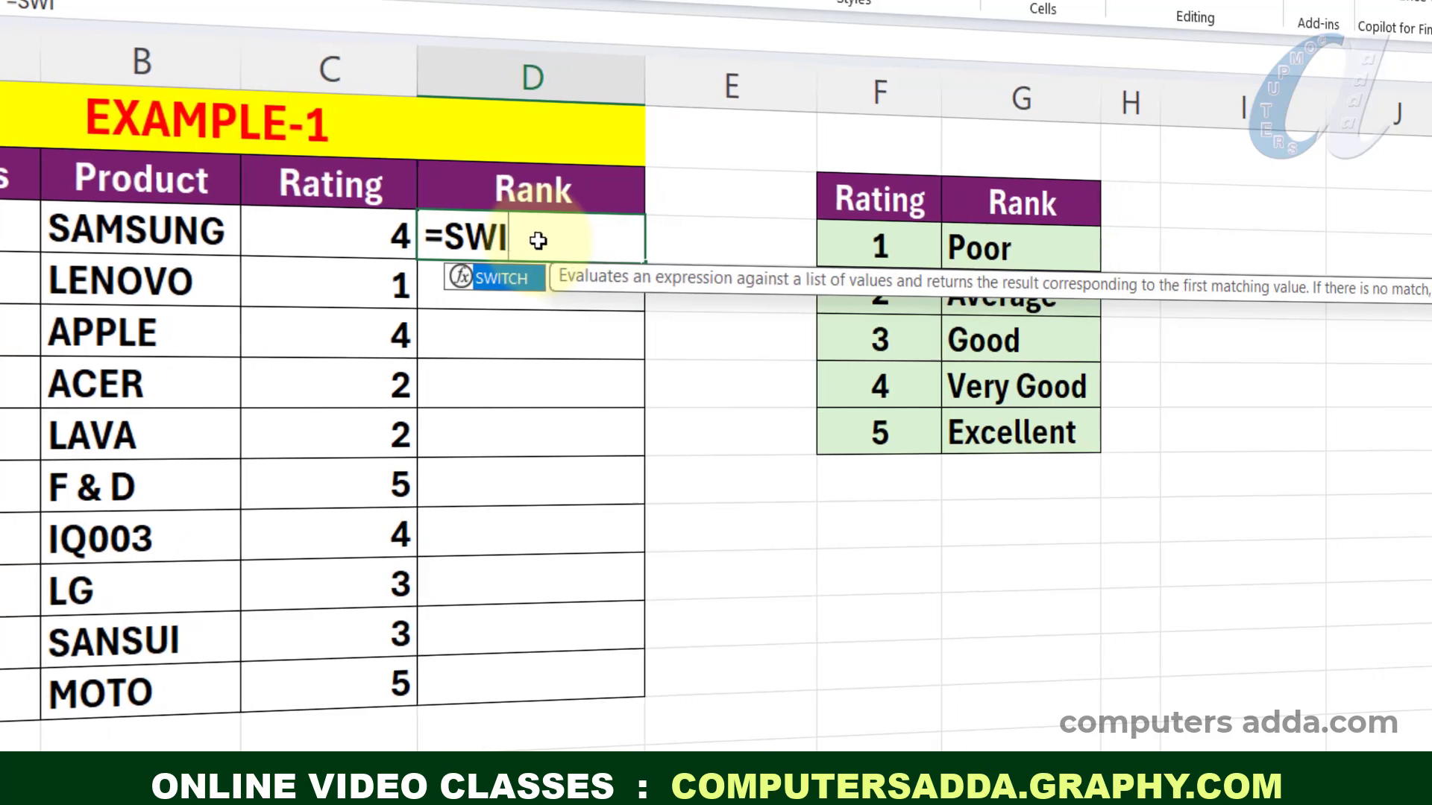
key("Tab")
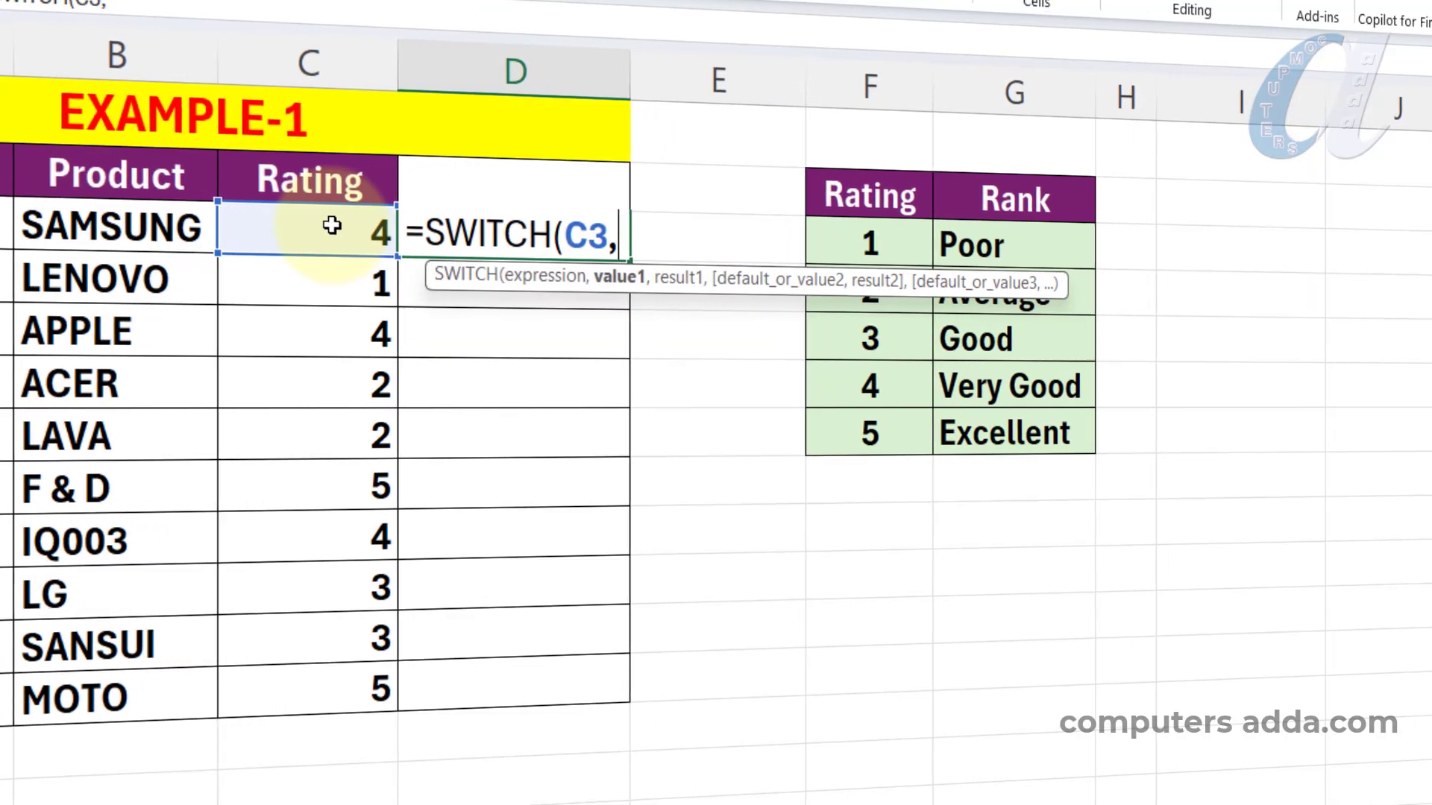
type("1,\"Poor")
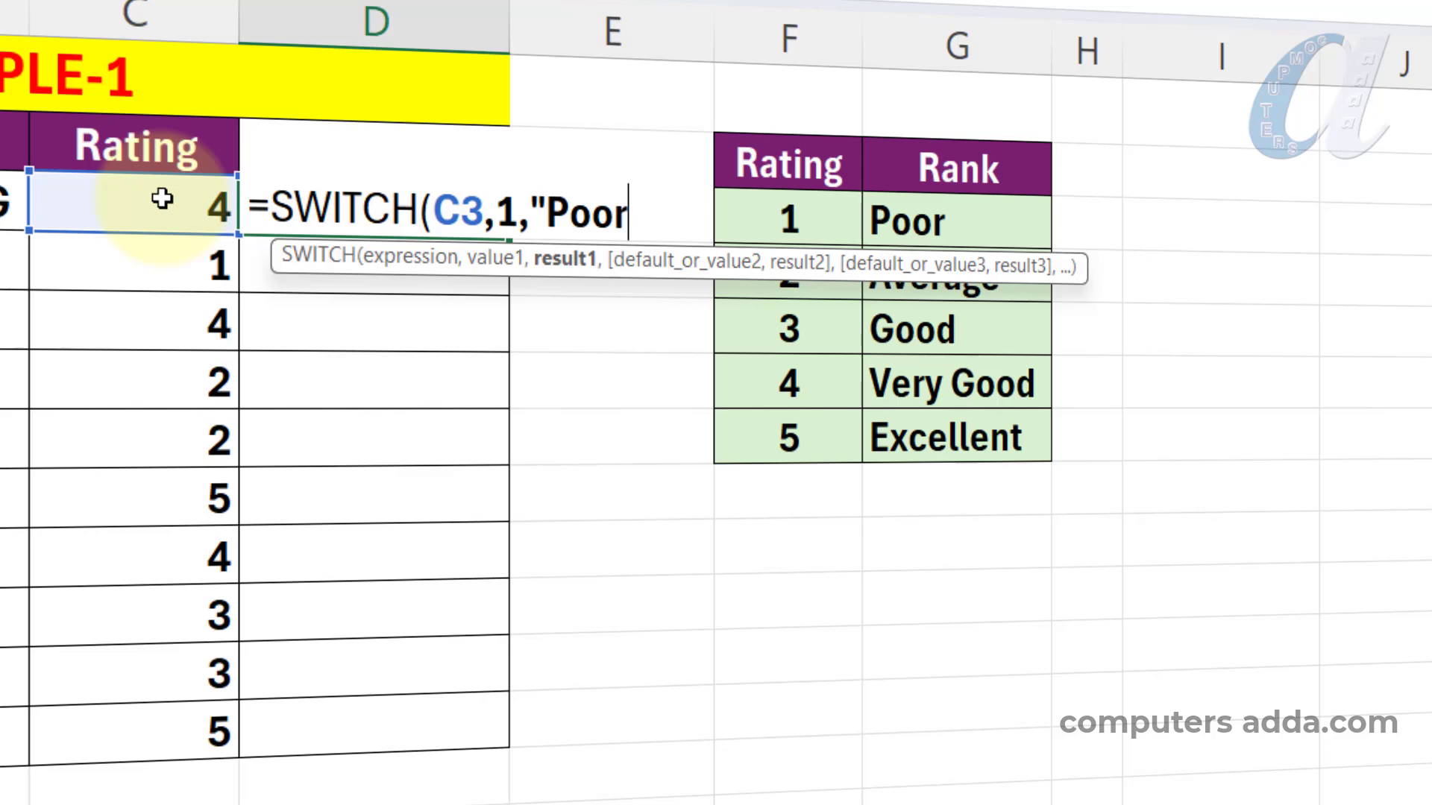
type("\",")
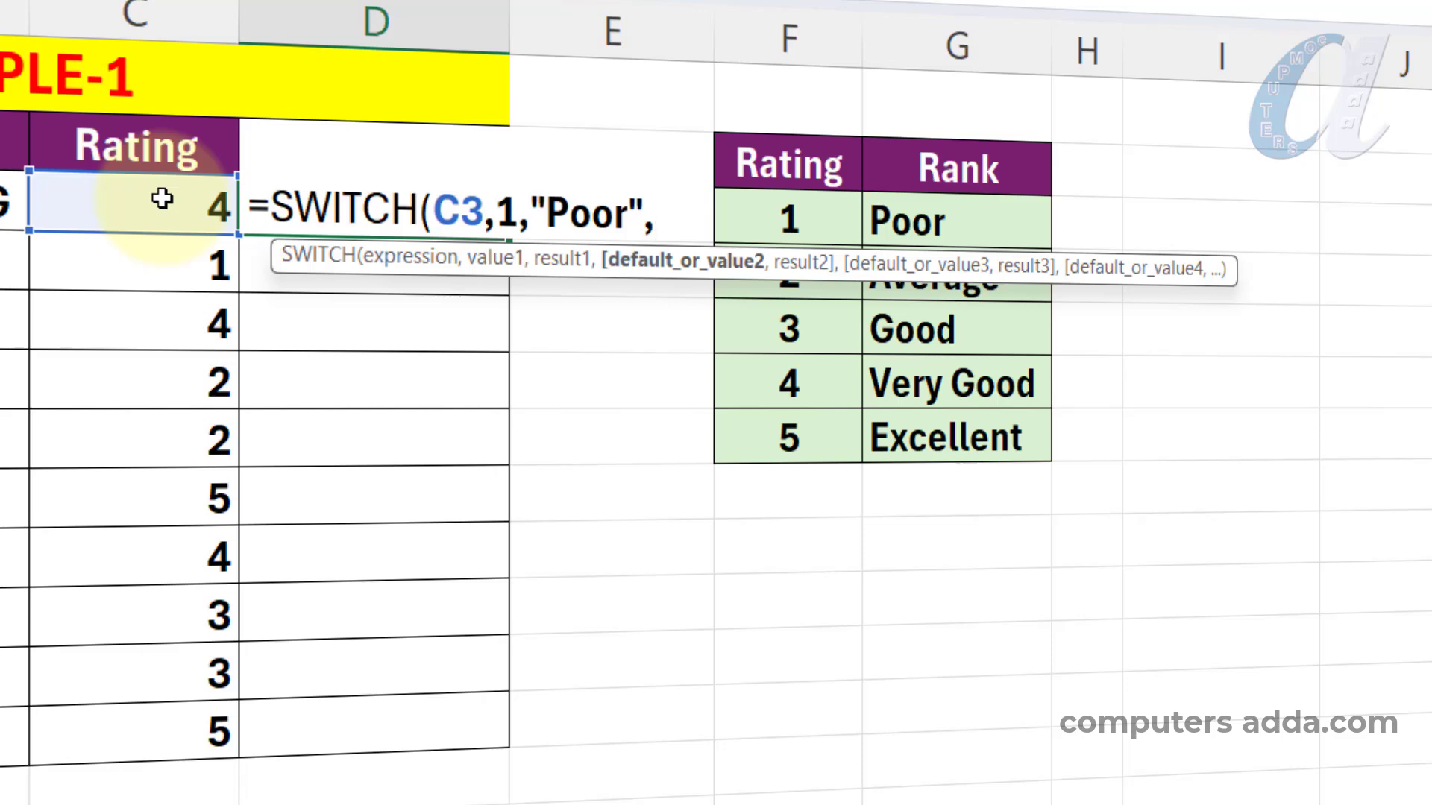
Extend the formula with the pairs 2,"Average" and 3,"Good", each on its own line
key("alt+Return")
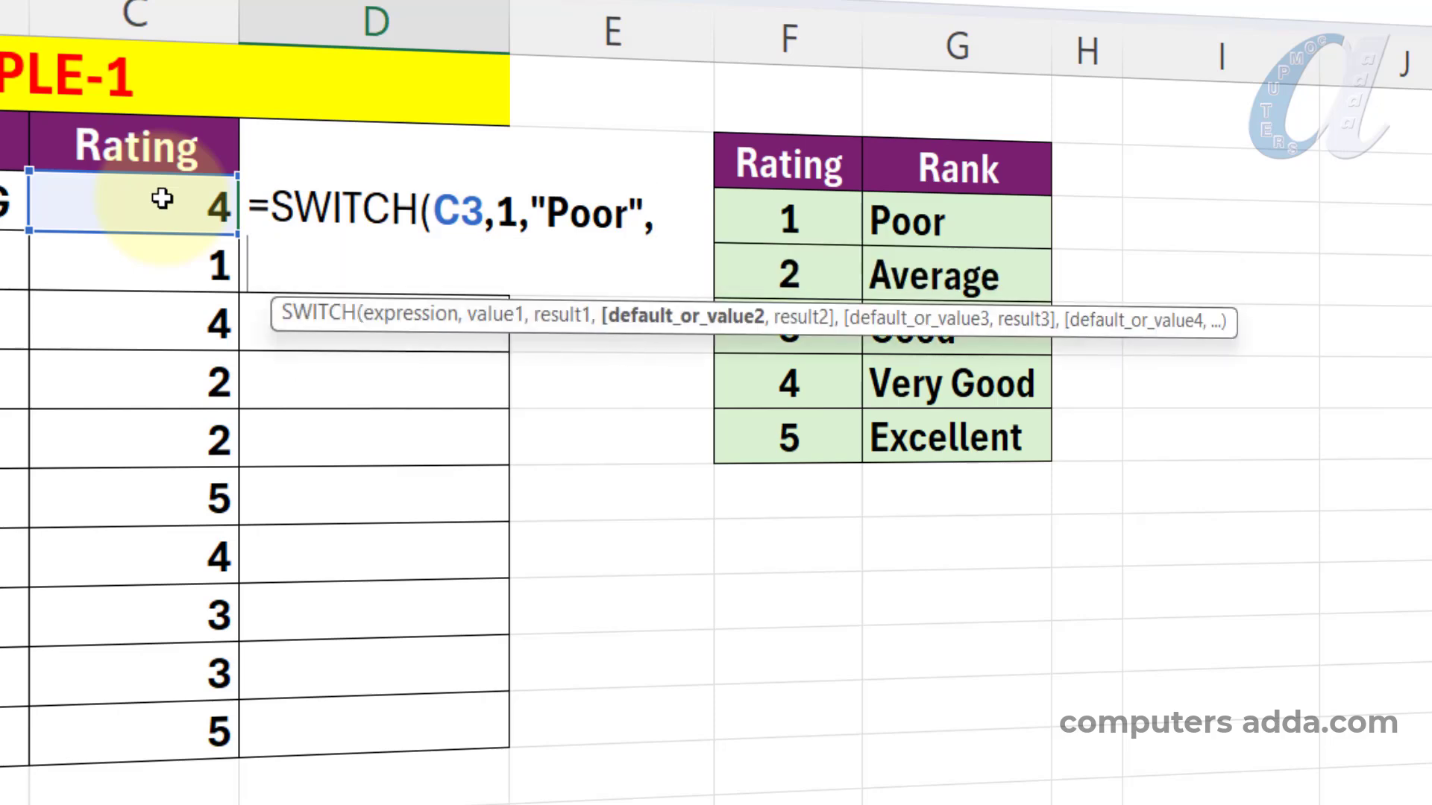
type("2,\"Aver")
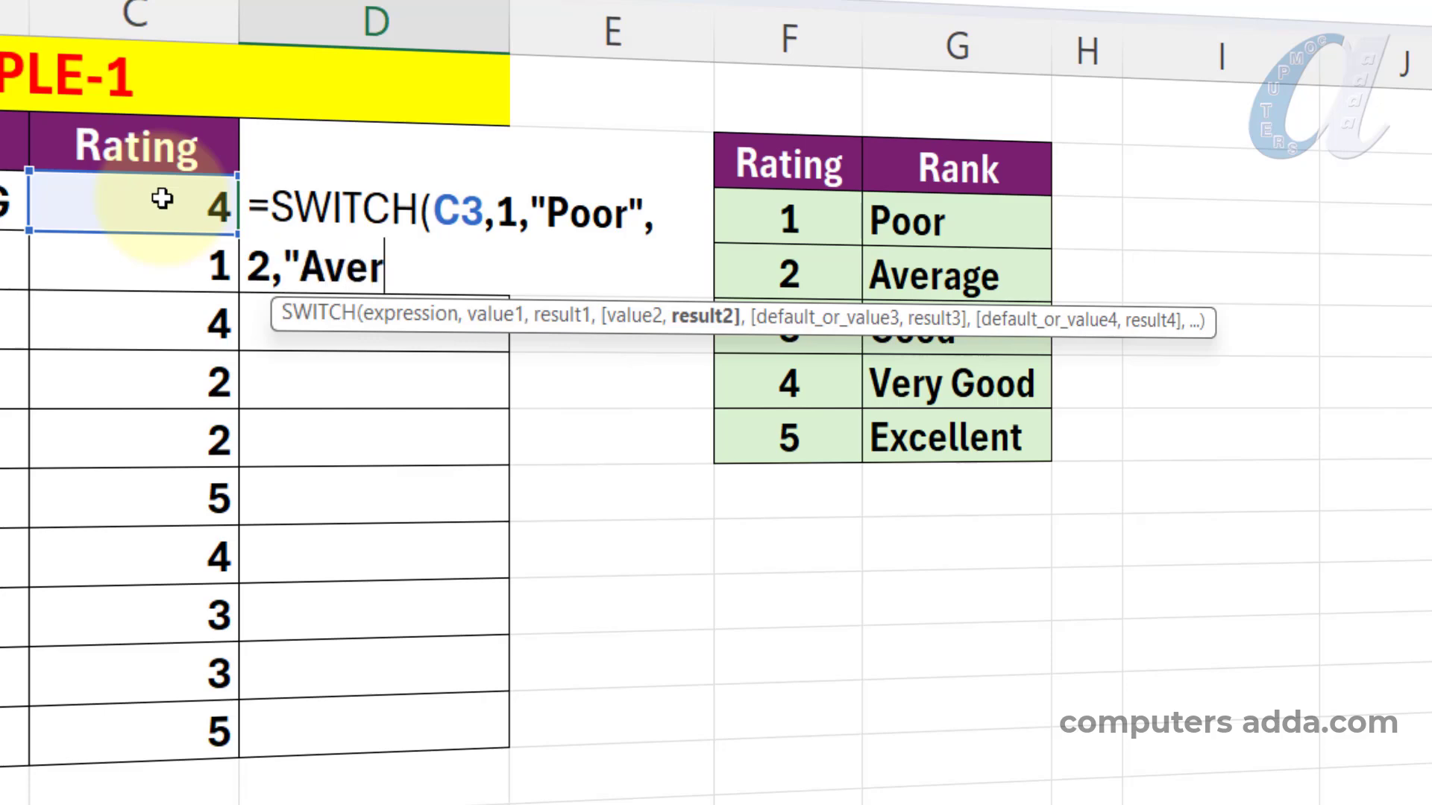
type("age\",")
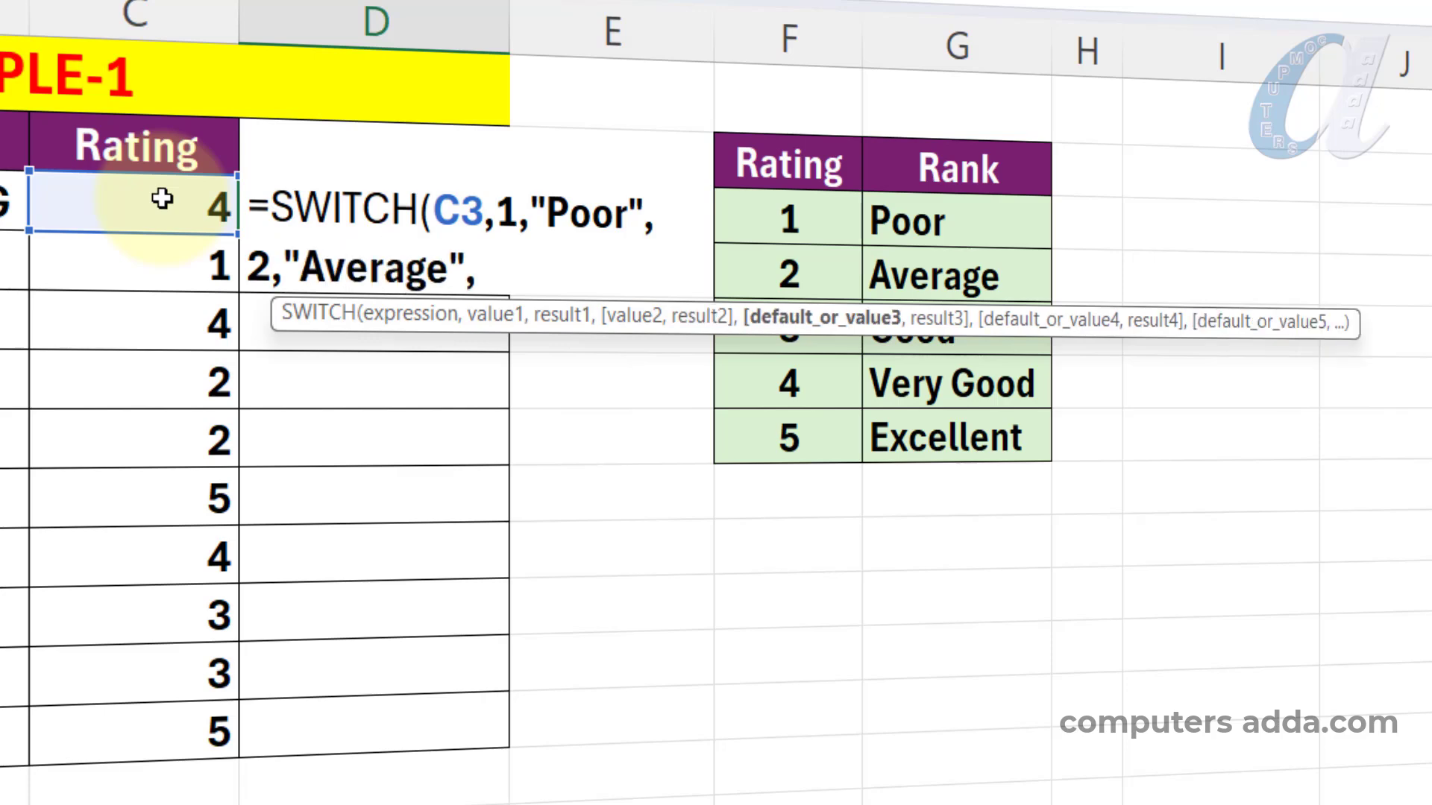
key("alt+Return")
type("3")
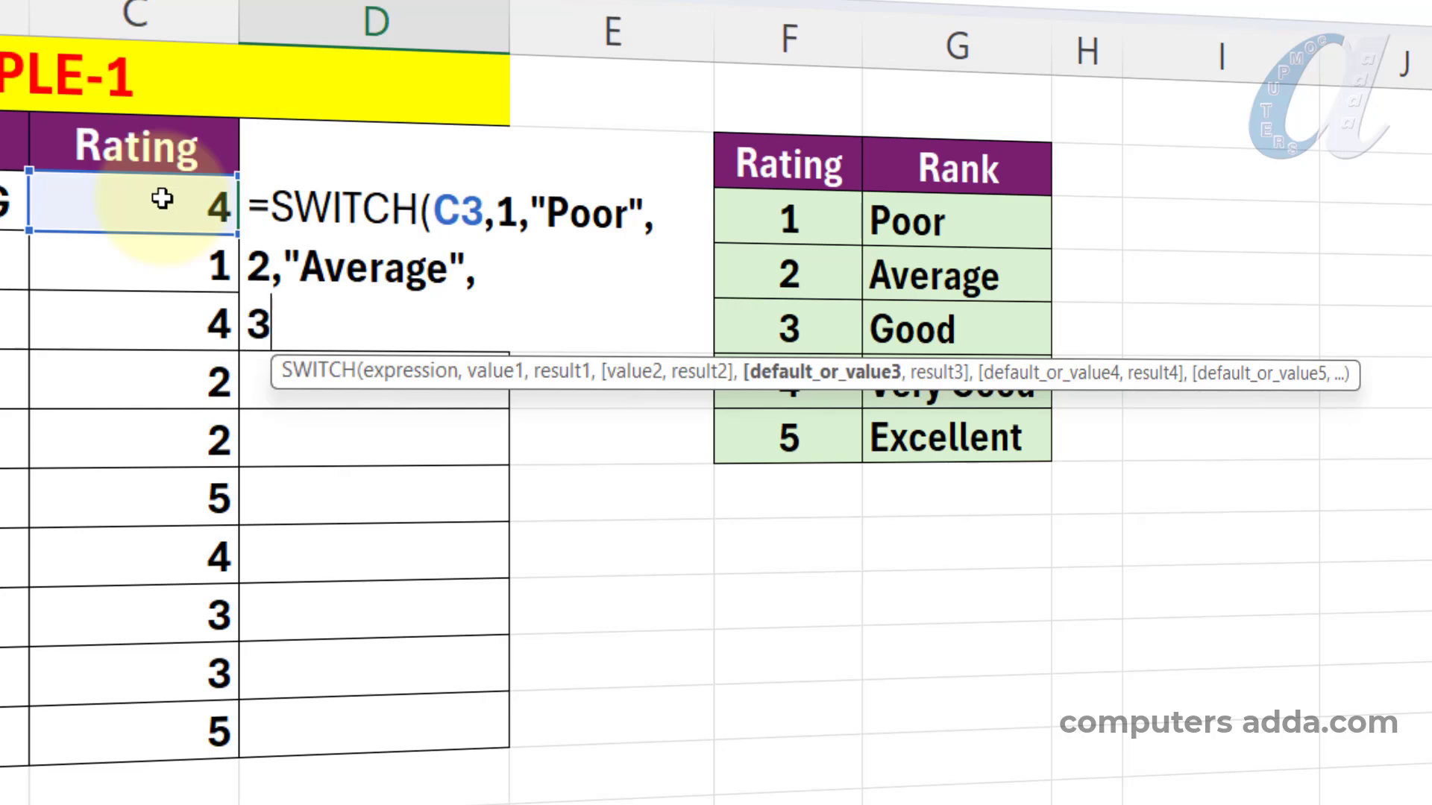
type(",")
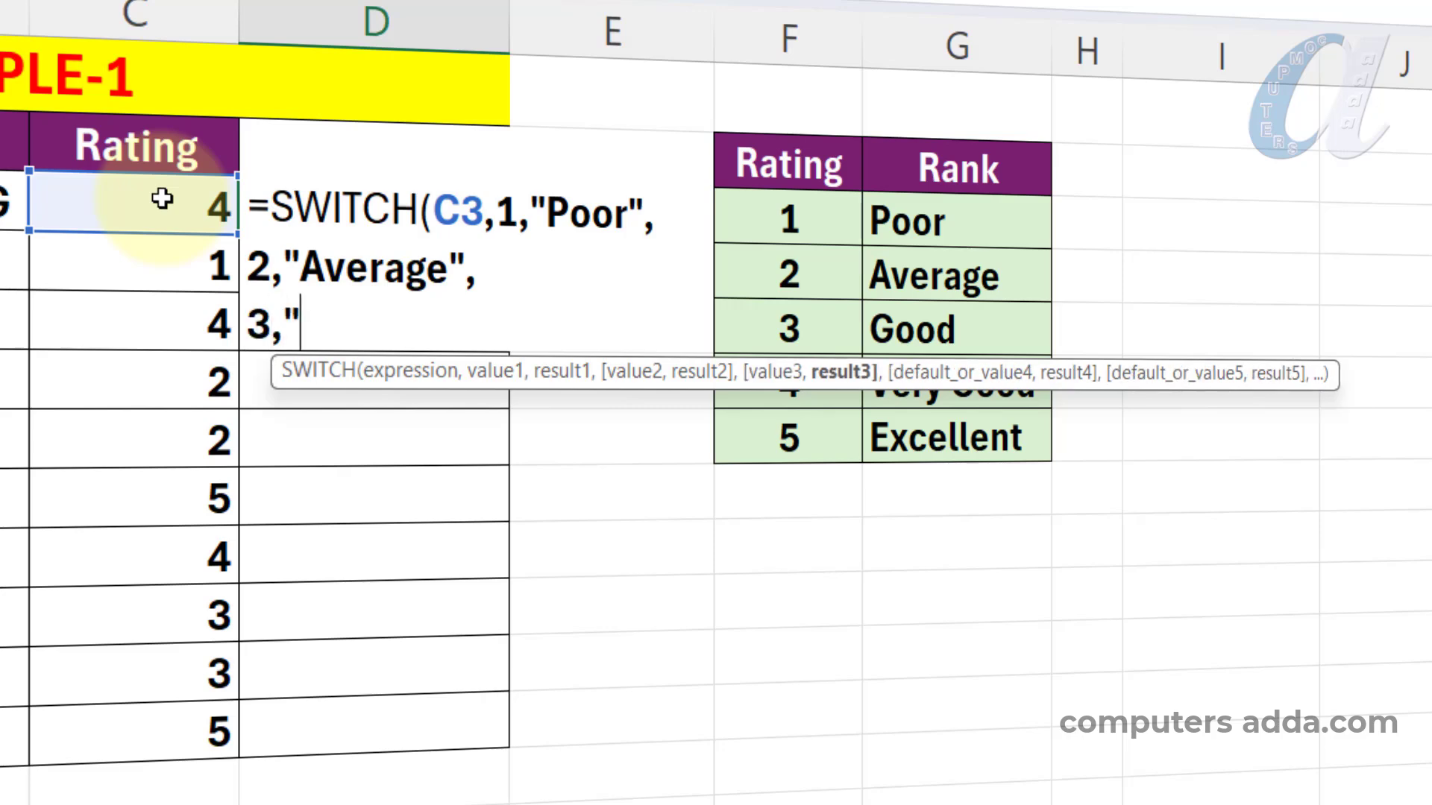
type("\"Good\"")
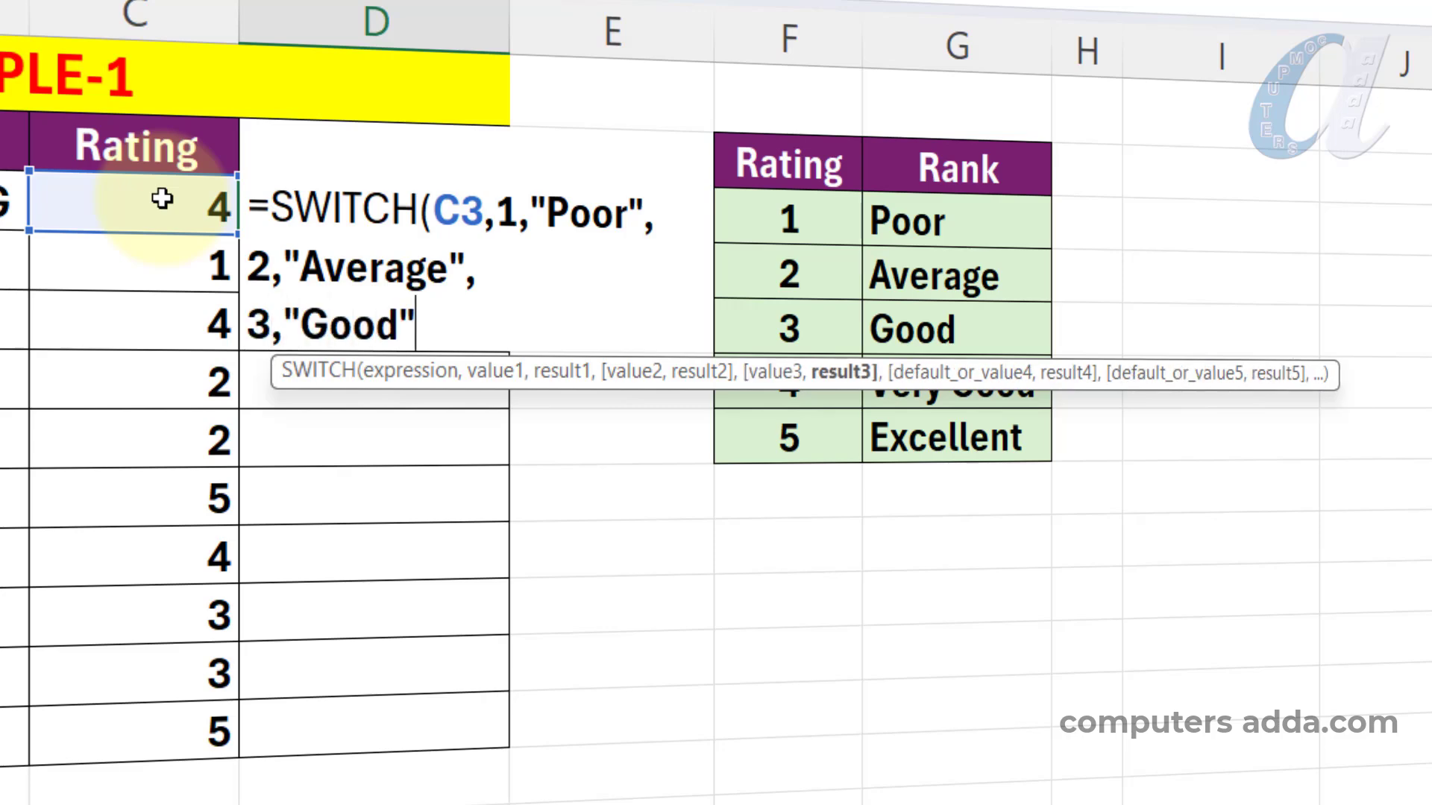
type(",")
Complete the D3 formula with the pair 4,"Very Good" and the default result "Excellent" on separate lines
key("alt+Return")
type("4,\"Very Good\",")
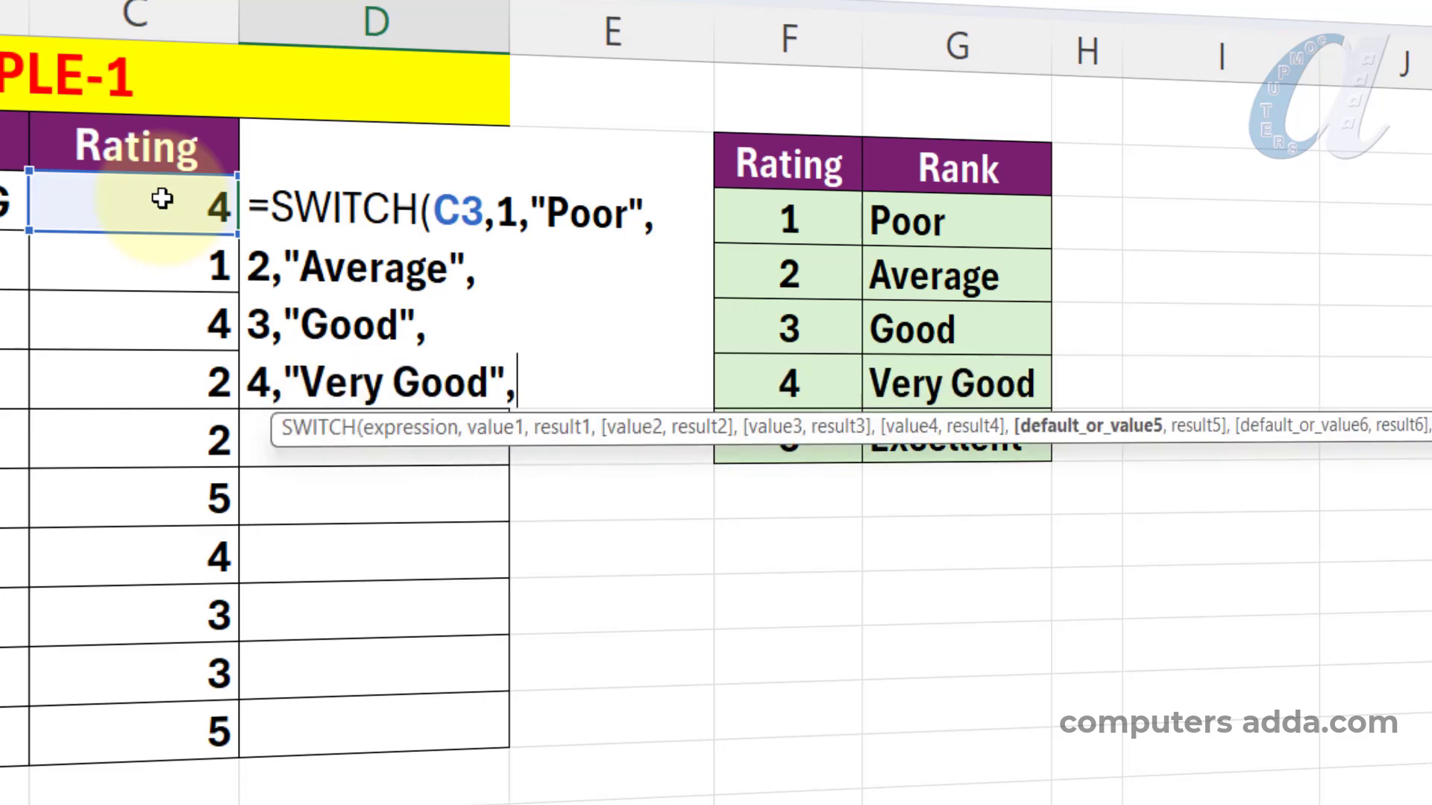
key("alt+Return")
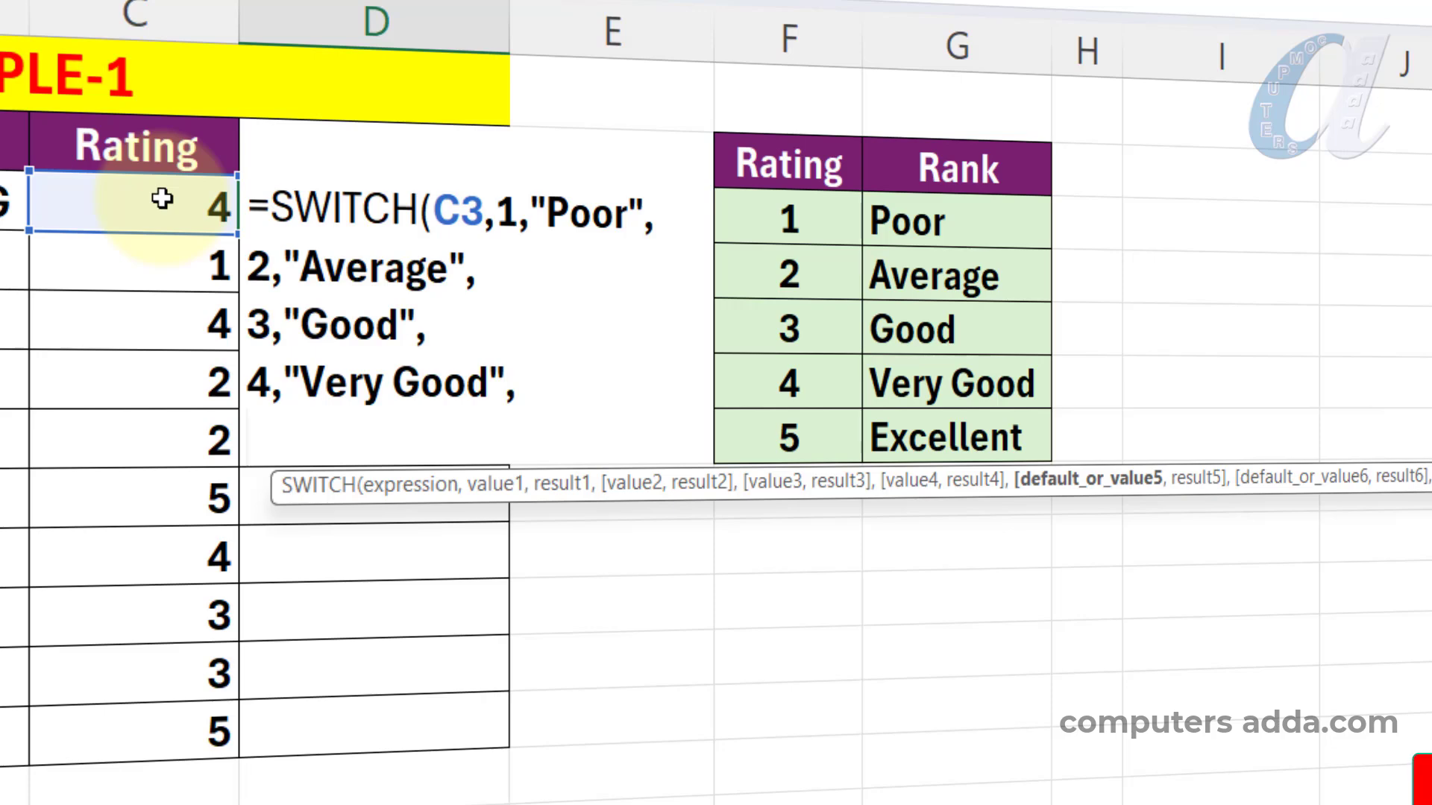
type("\"Excellent")
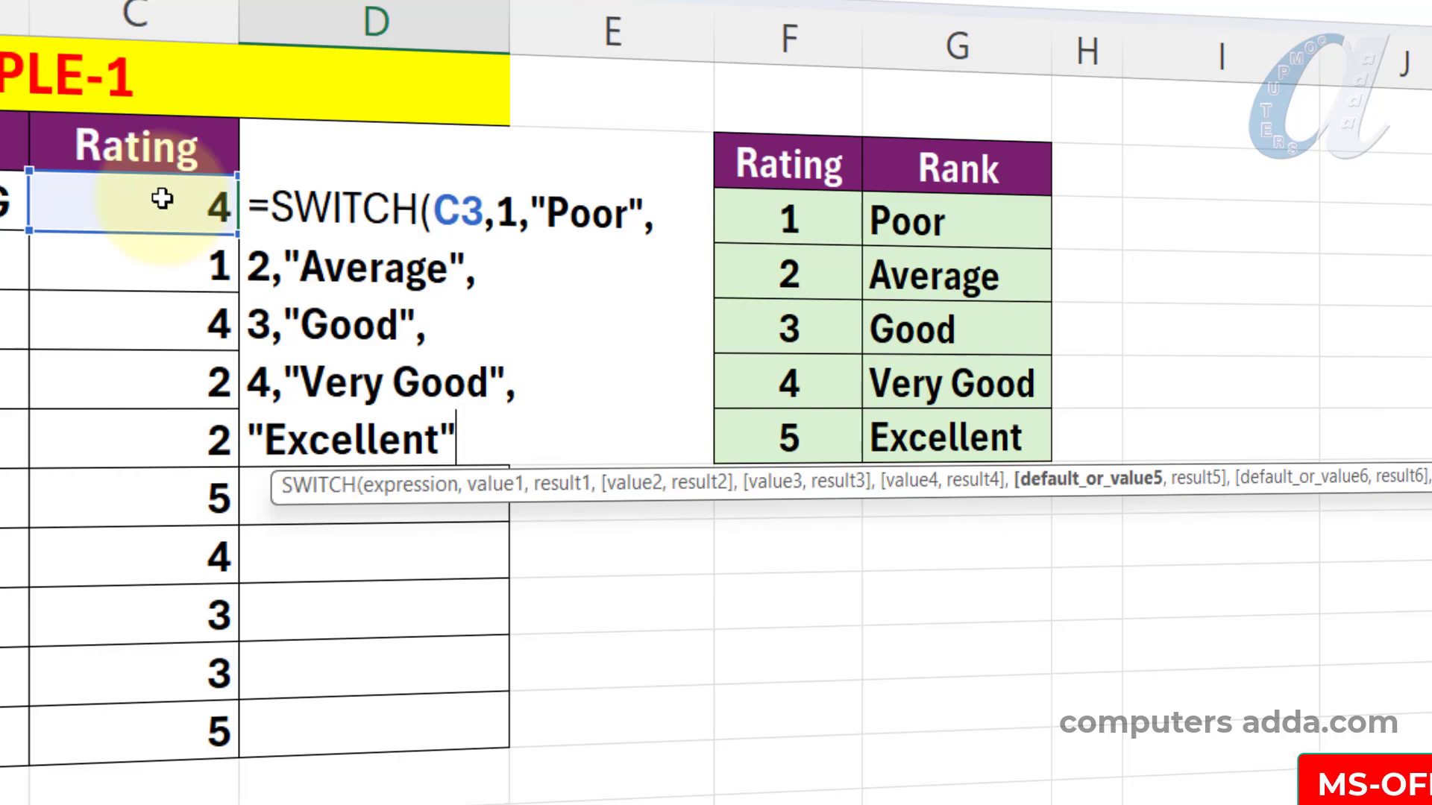
key("Return")
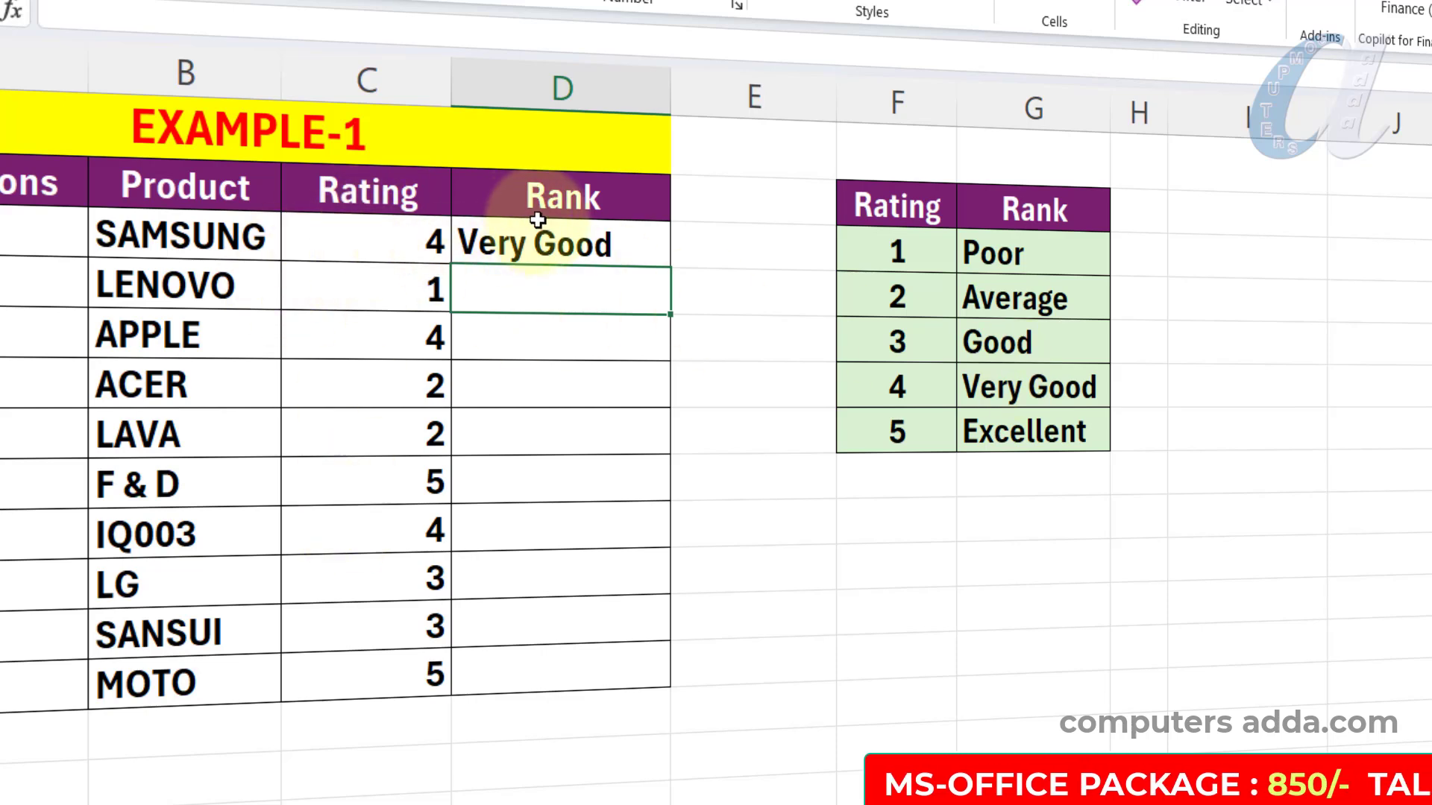
Fill the SWITCH formula from D3 down to the last row of the Rank column and review the formula in D3
left_click(640, 248)
left_click_drag(671, 267, 636, 679)
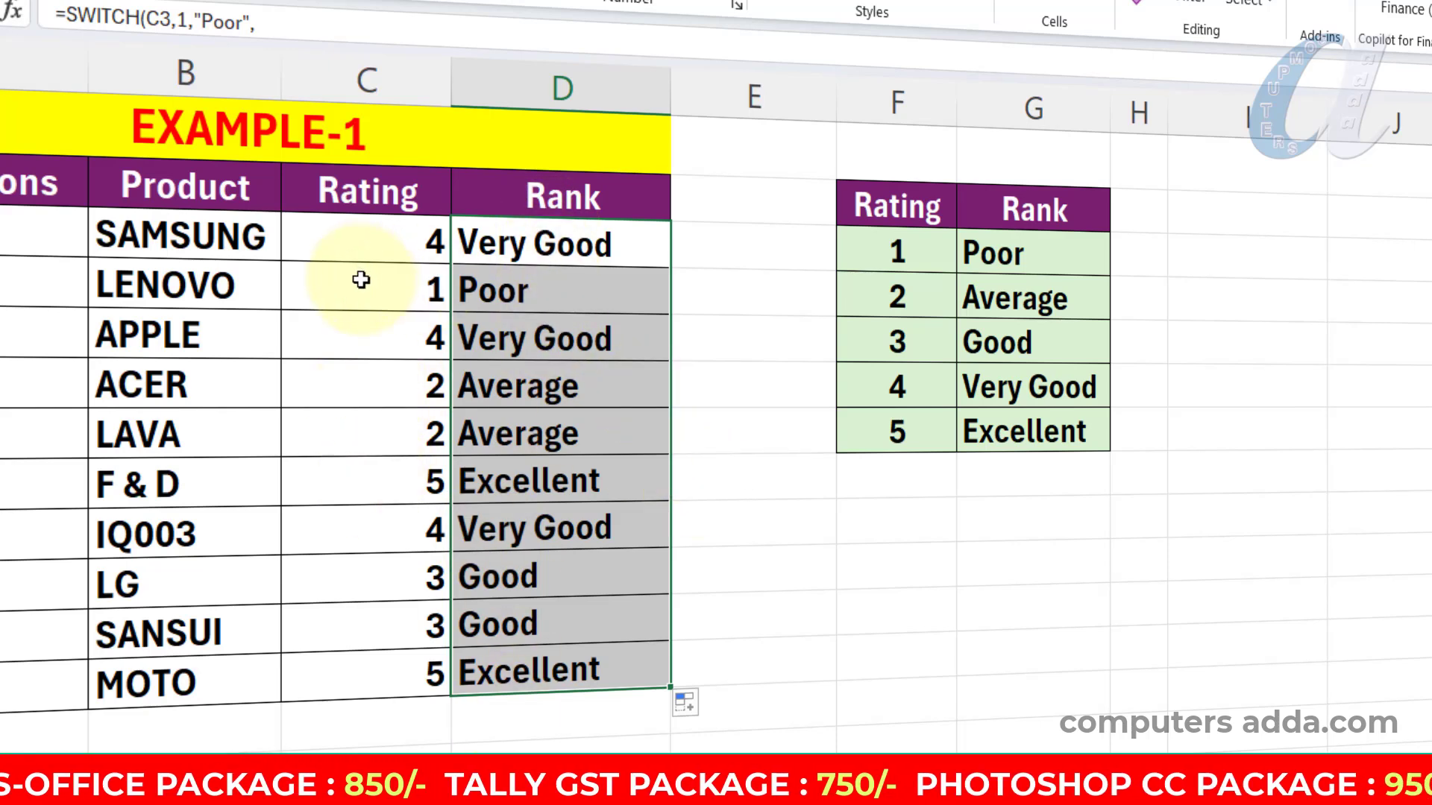
double_click(452, 240)
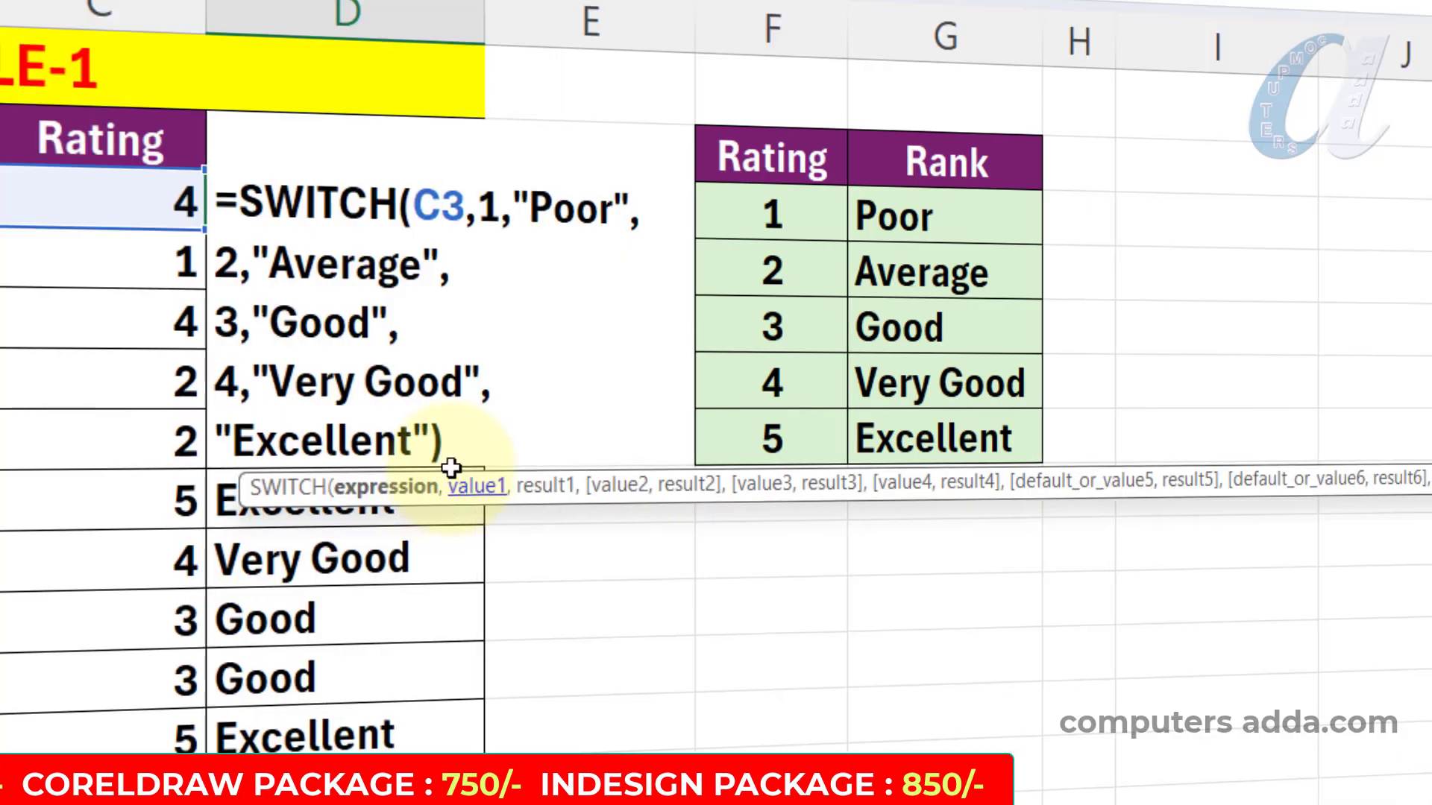
key("Escape")
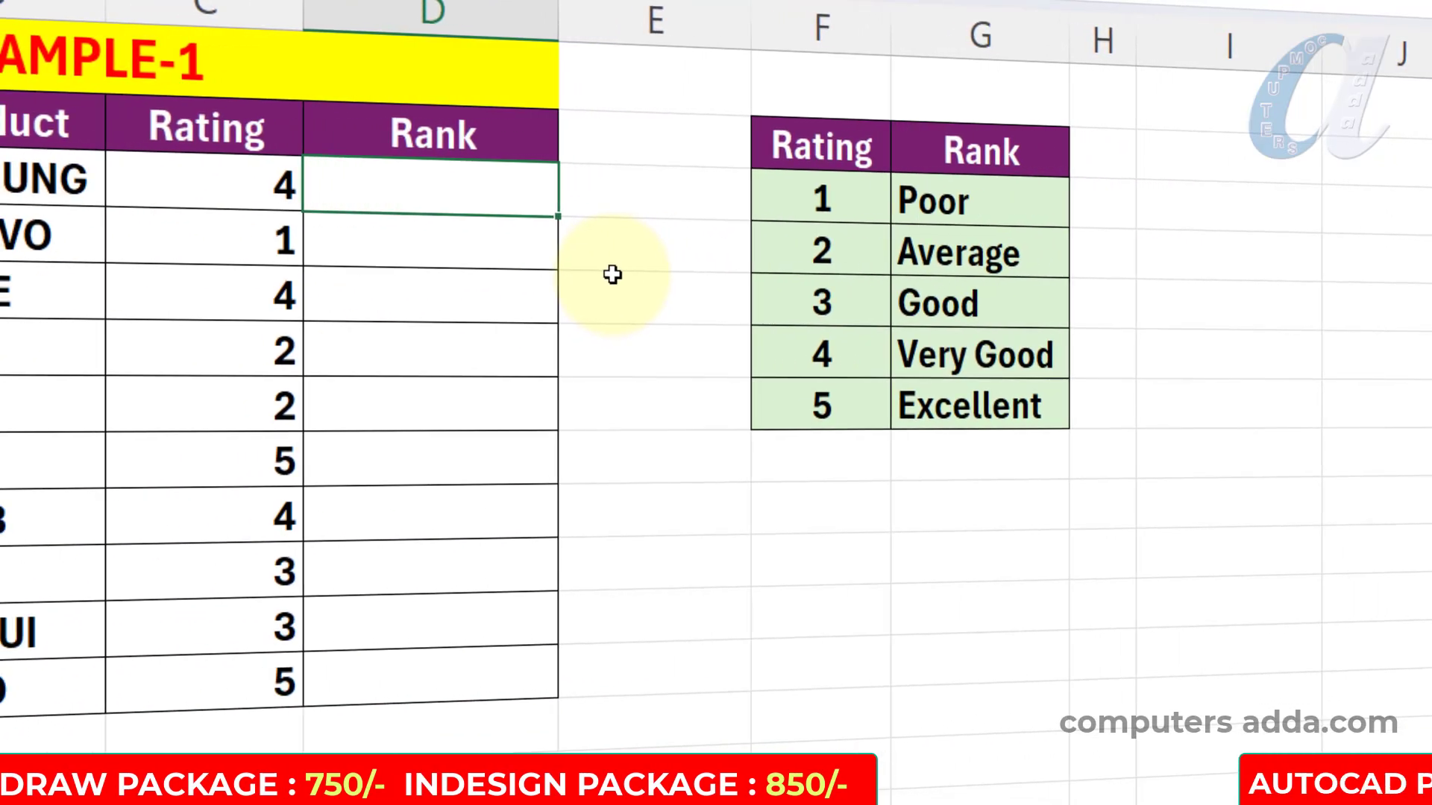
Start a SWITCH formula in D3 that evaluates C3 with F3 as the first value and G3 as its result
type("=swi")
key("Tab")
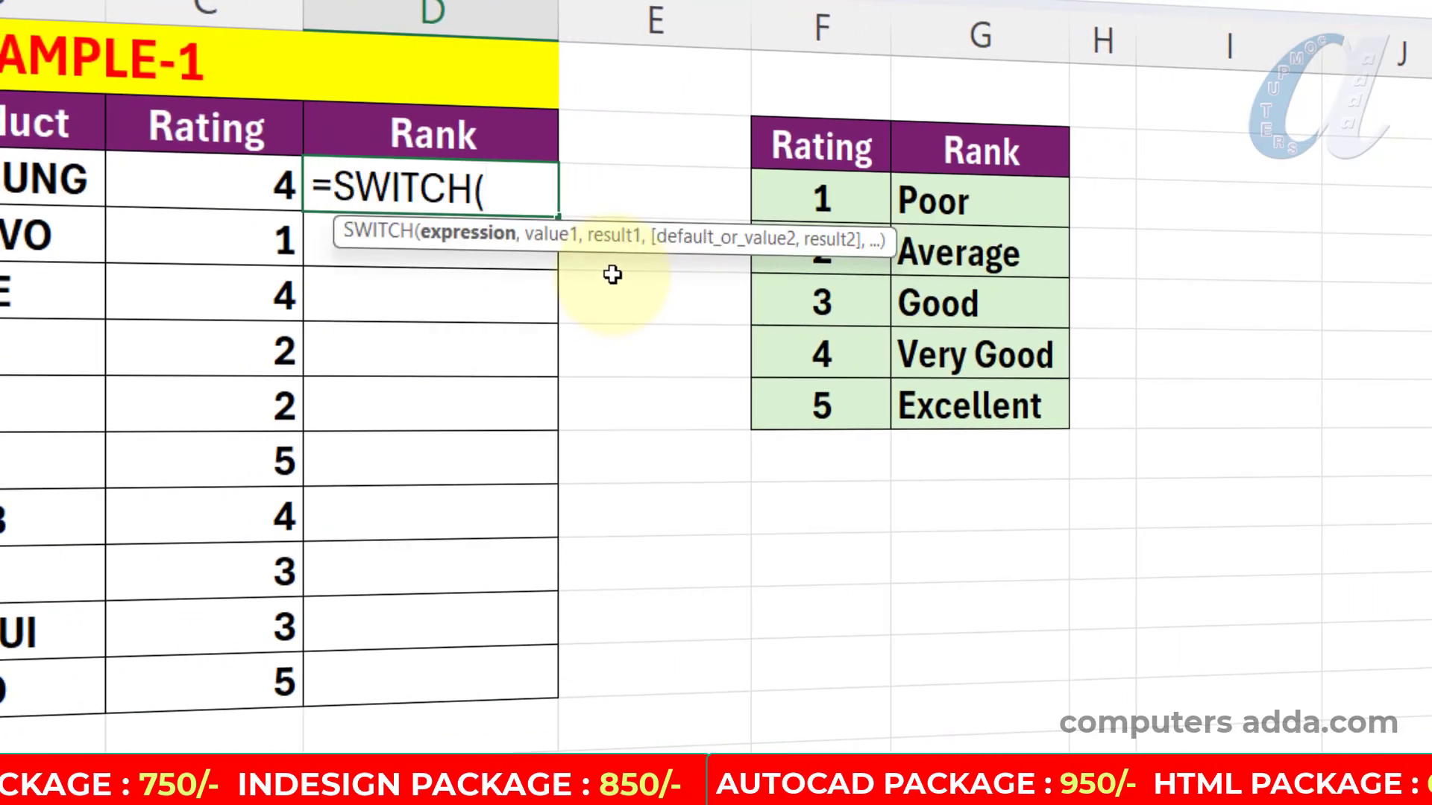
left_click(172, 183)
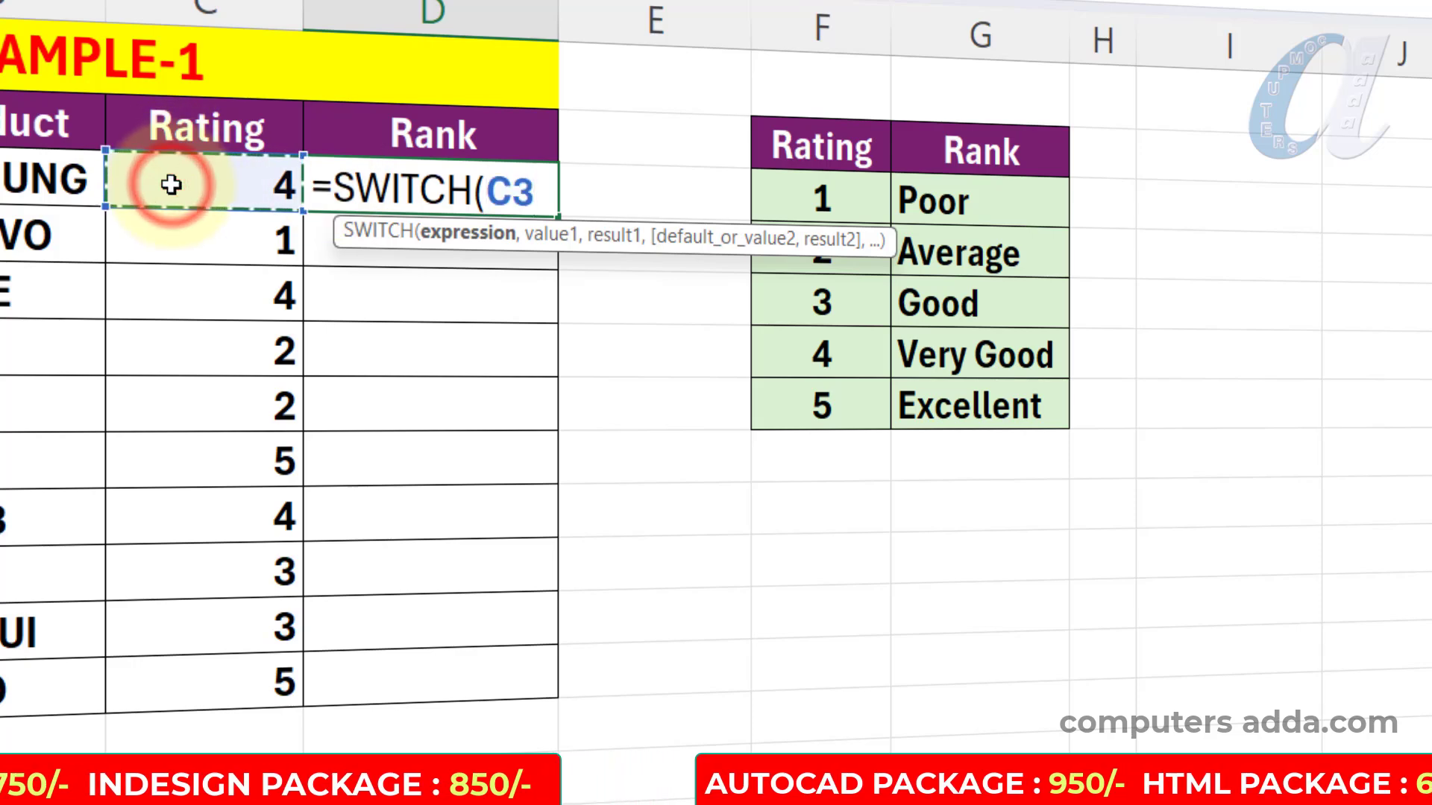
type(",")
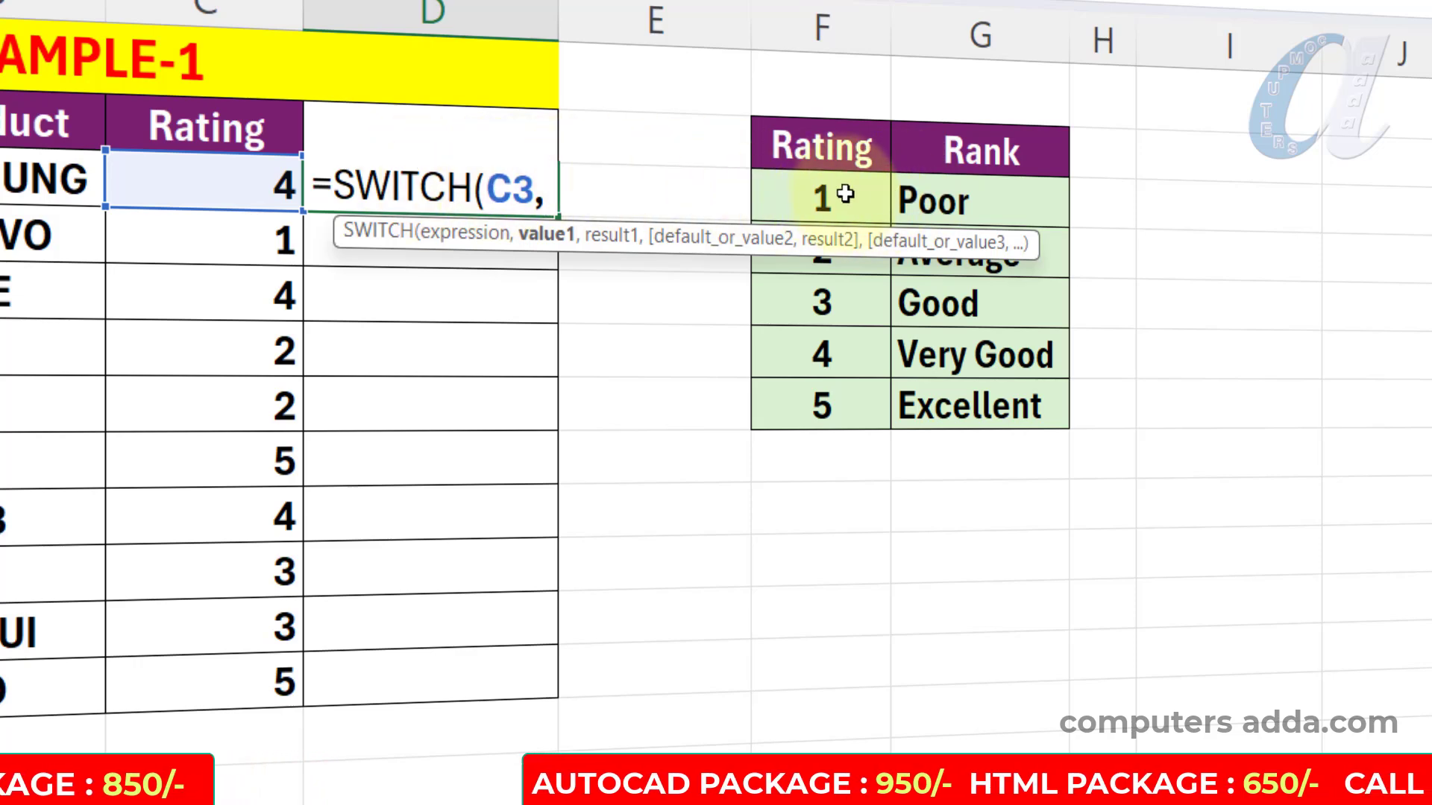
left_click(826, 197)
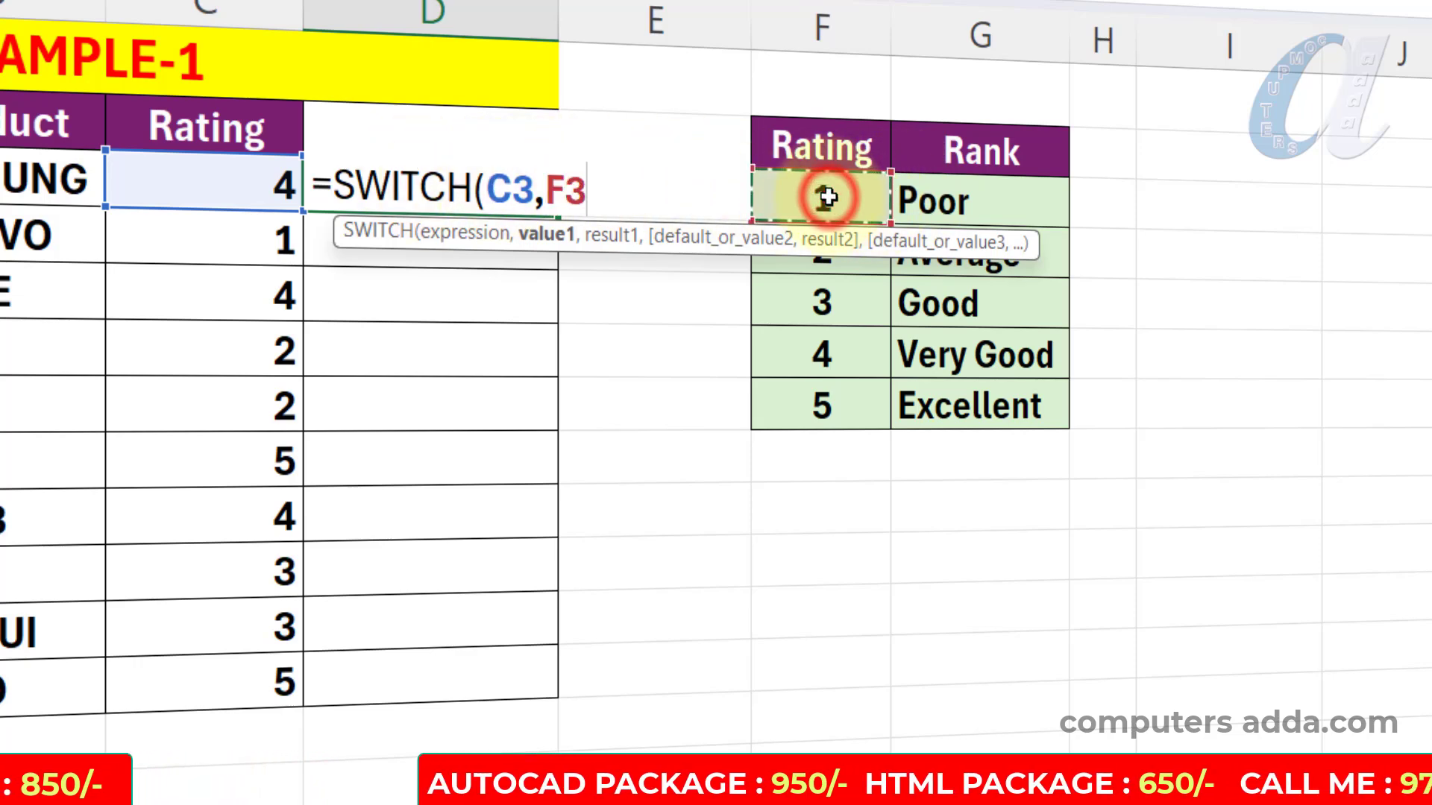
type(",")
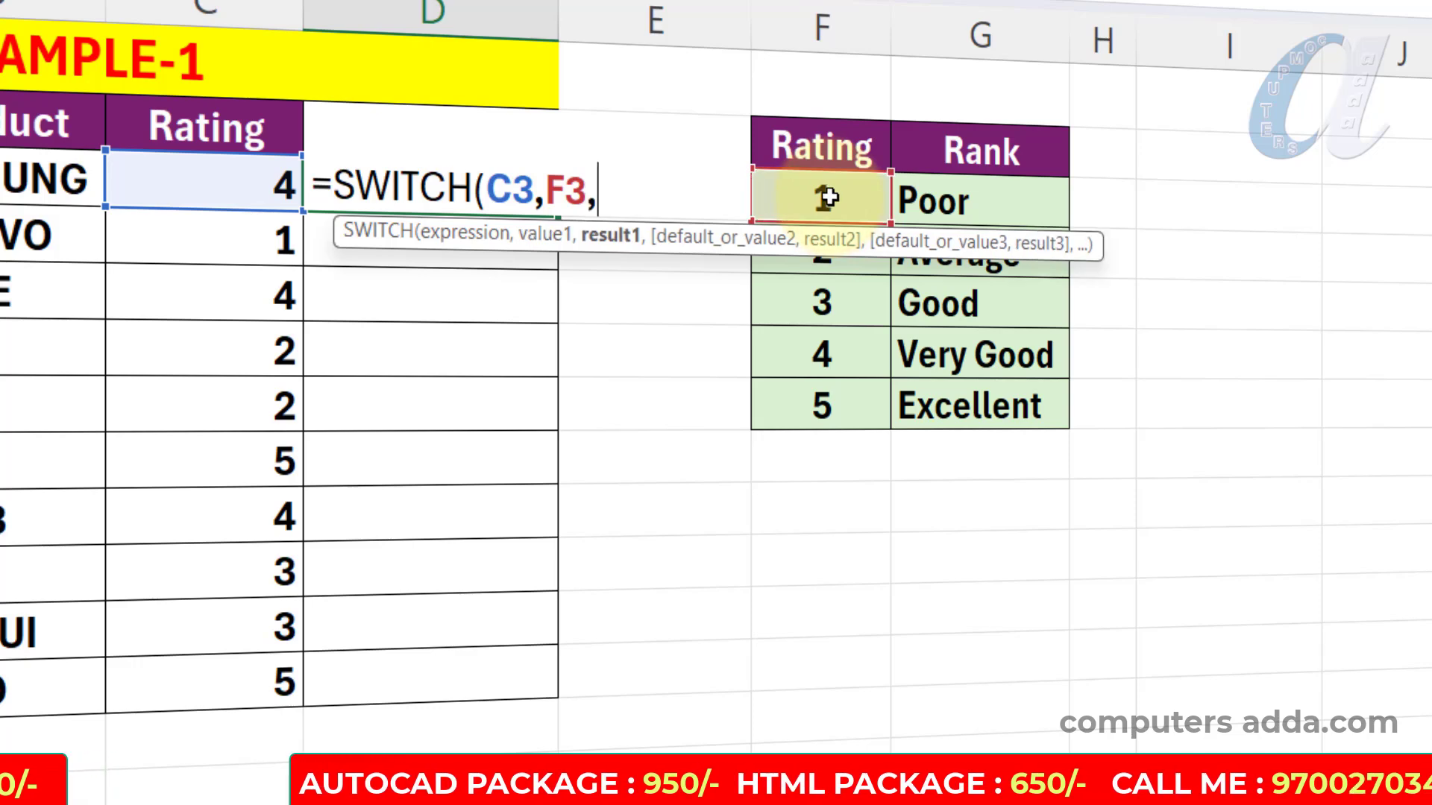
left_click(971, 198)
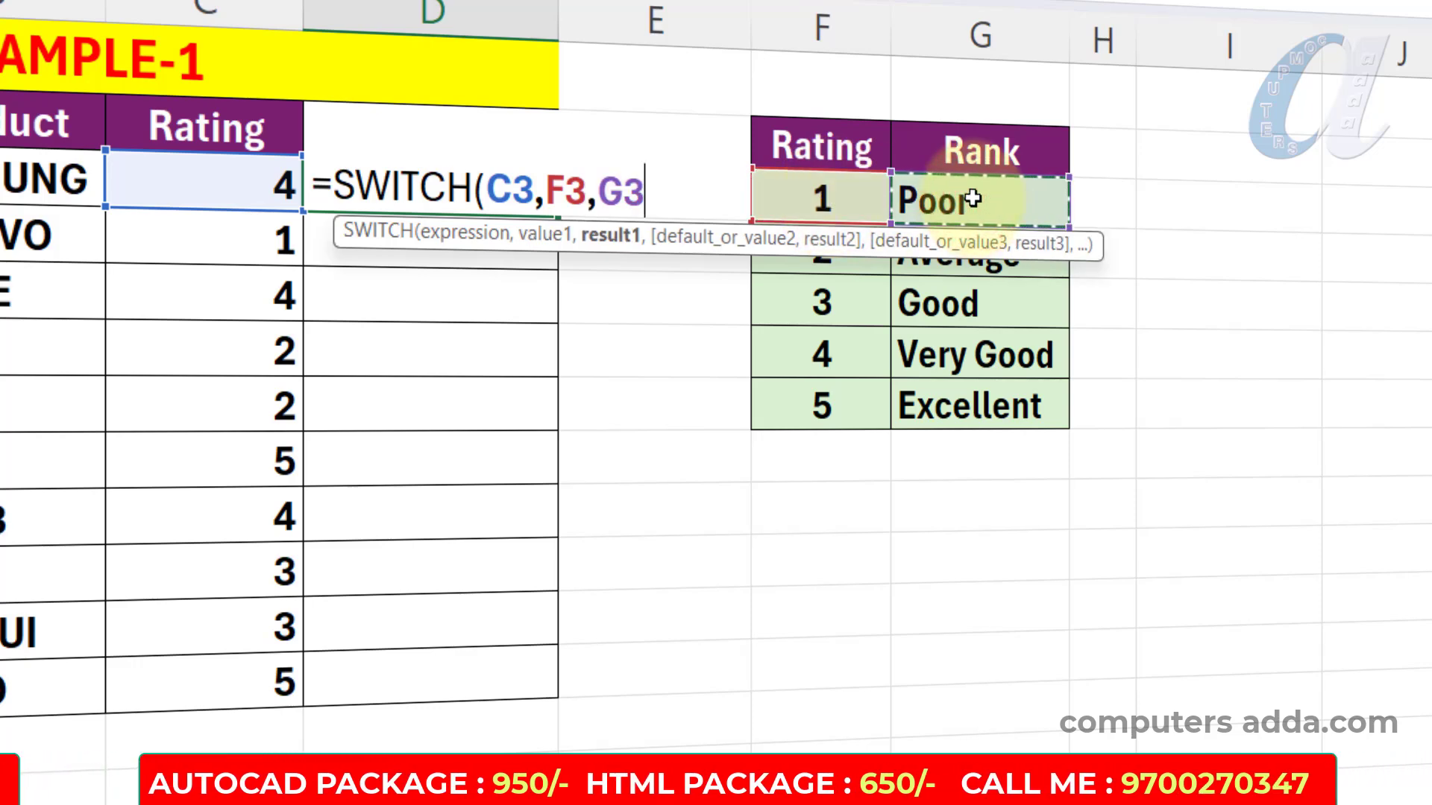
Add the value and result pairs F4,G4 and F5,G5 to the SWITCH formula
type(",")
left_click(830, 263)
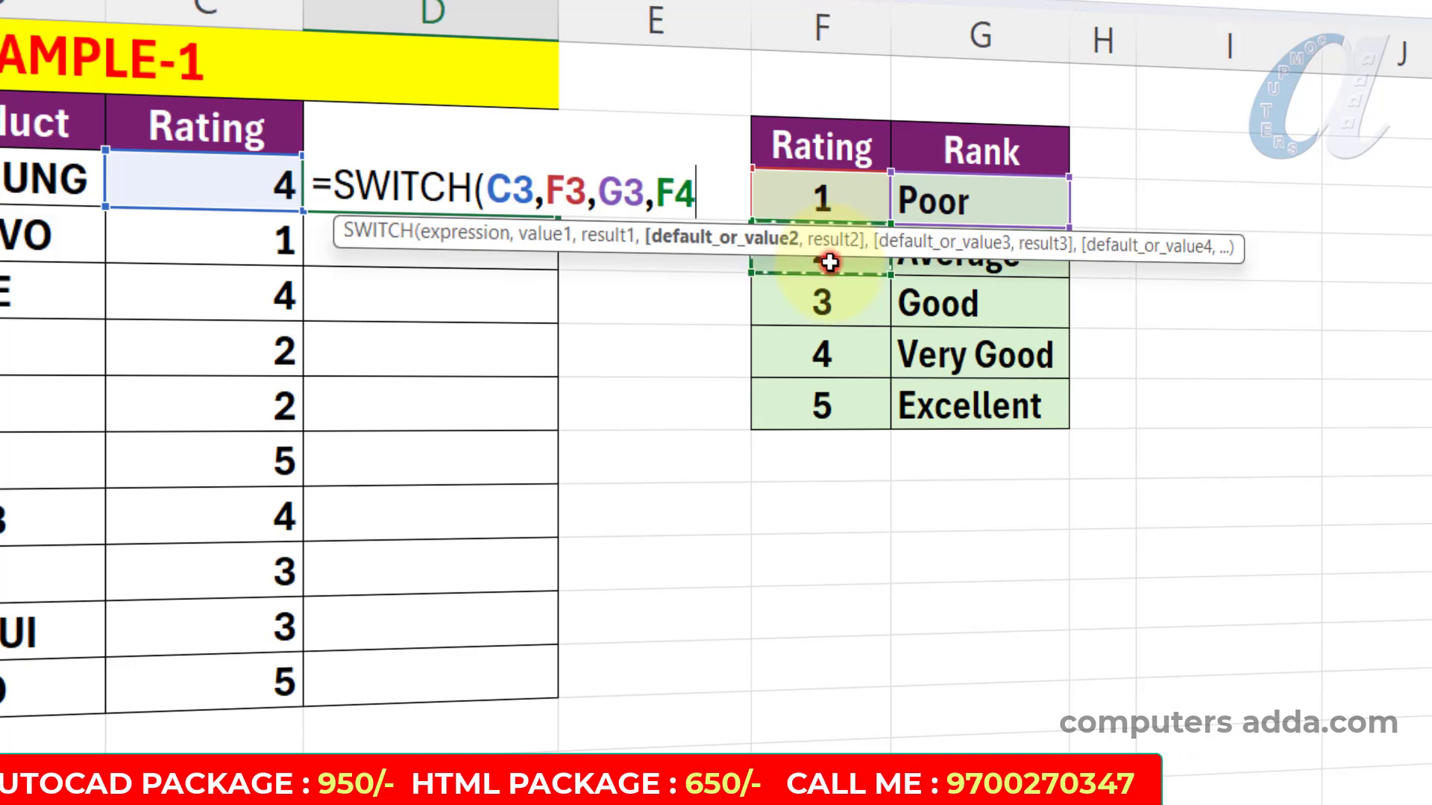
type(",")
left_click(937, 270)
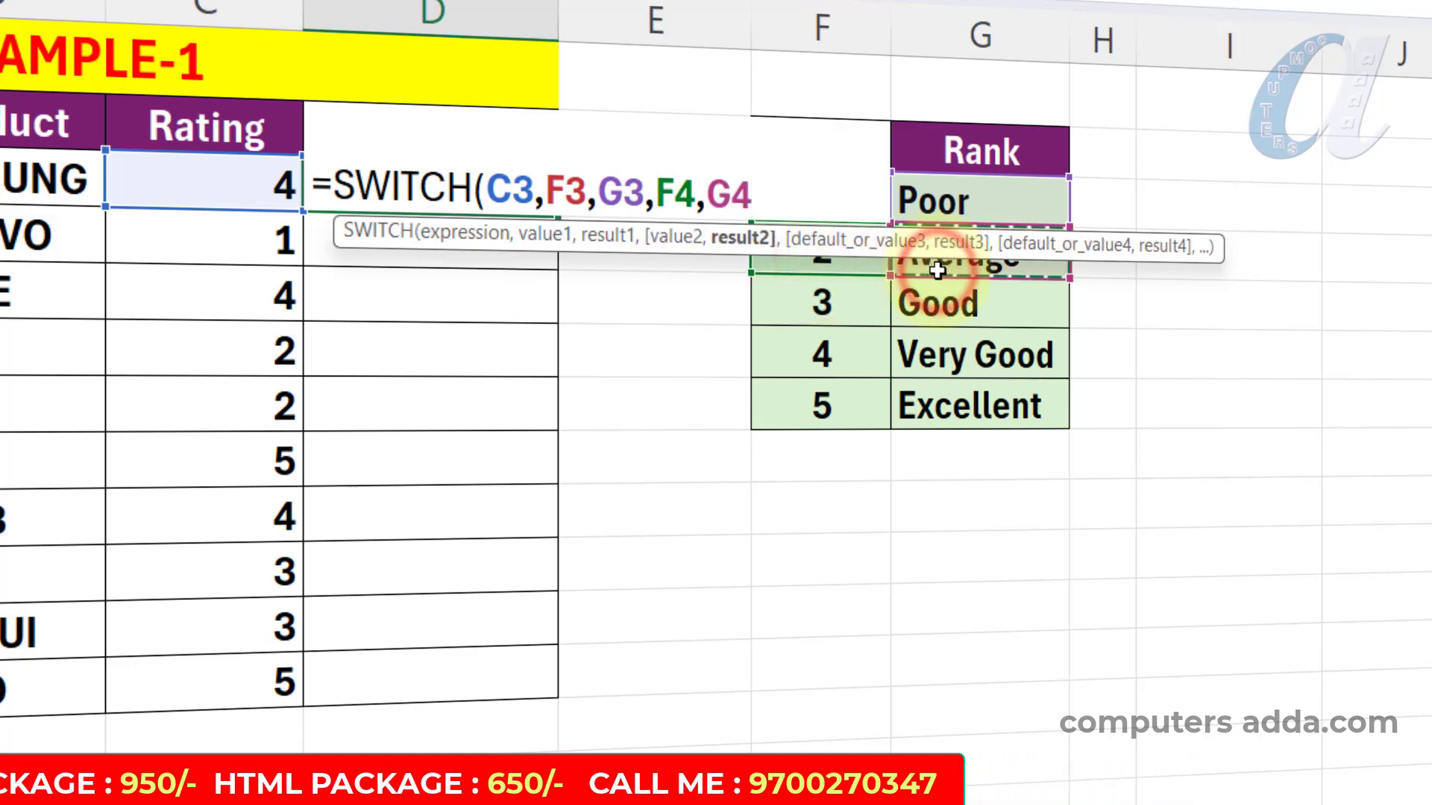
type(",")
left_click(815, 301)
type(",")
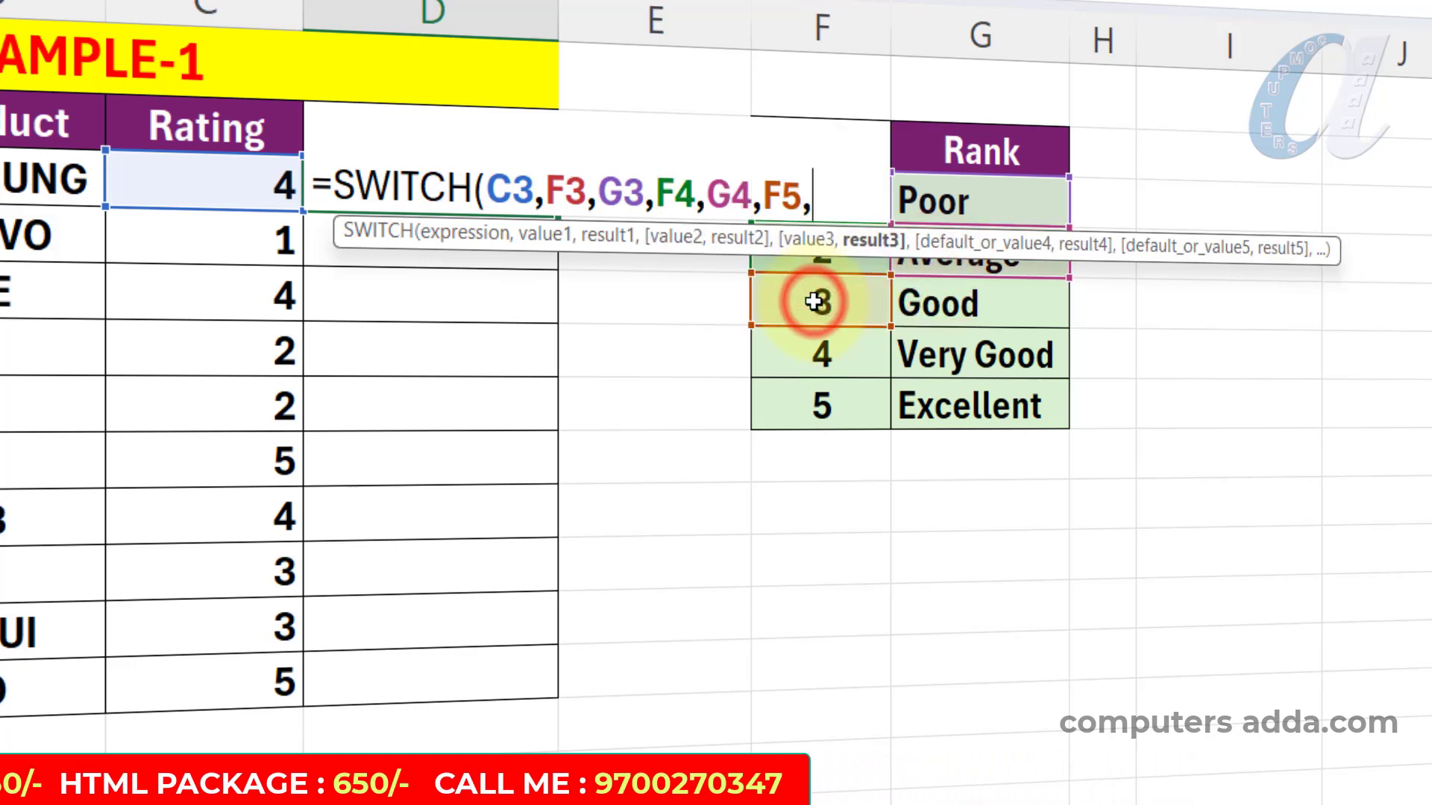
left_click(936, 306)
Add the value and result pairs F6,G6 and F7,G7 to the SWITCH formula
type(",")
left_click(828, 345)
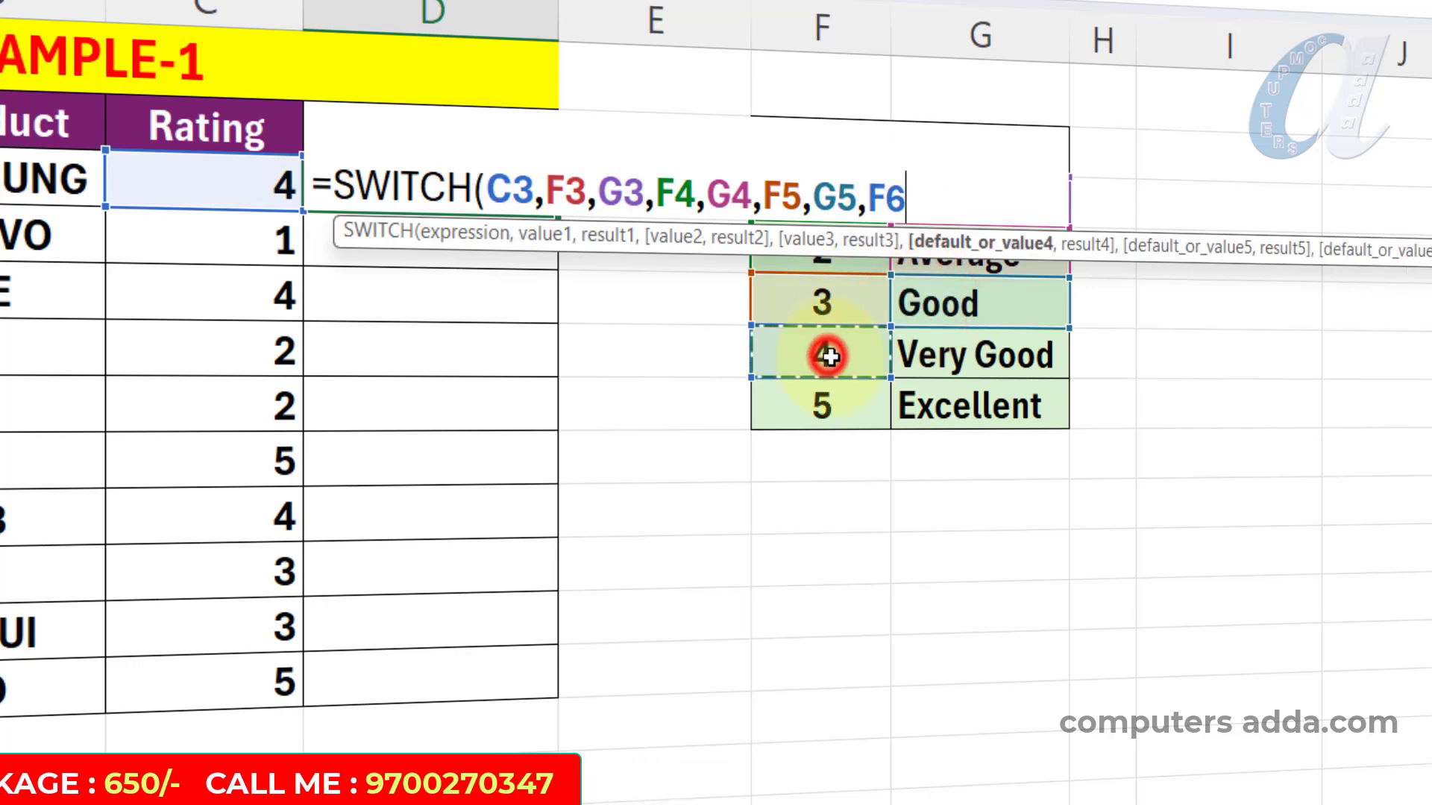
type(",")
left_click(946, 359)
type(",")
left_click(871, 404)
type(",")
key("Right")
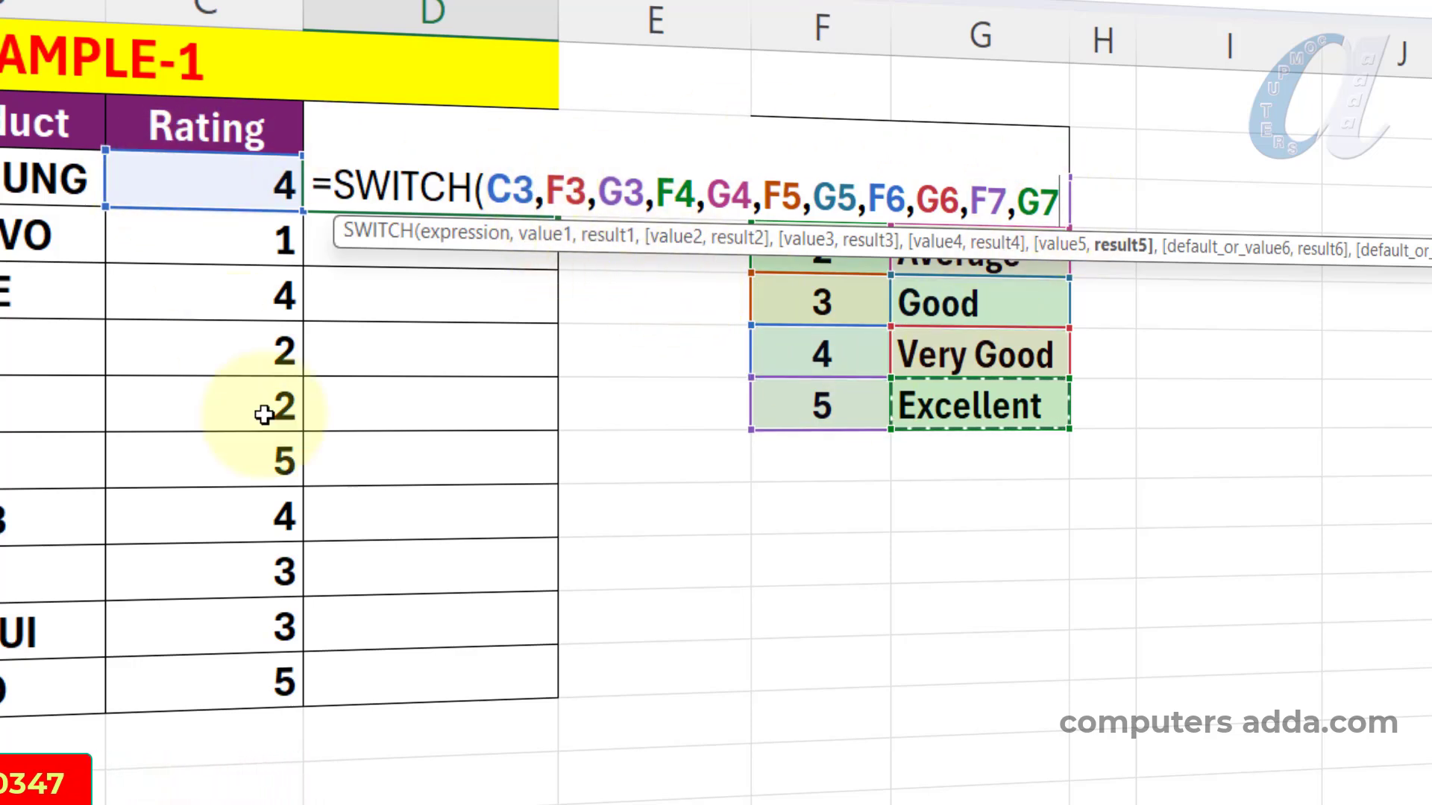
Make all references from F3 to G7 in the formula absolute, keeping C3 relative, and enter the formula
left_click_drag(547, 188, 1093, 208)
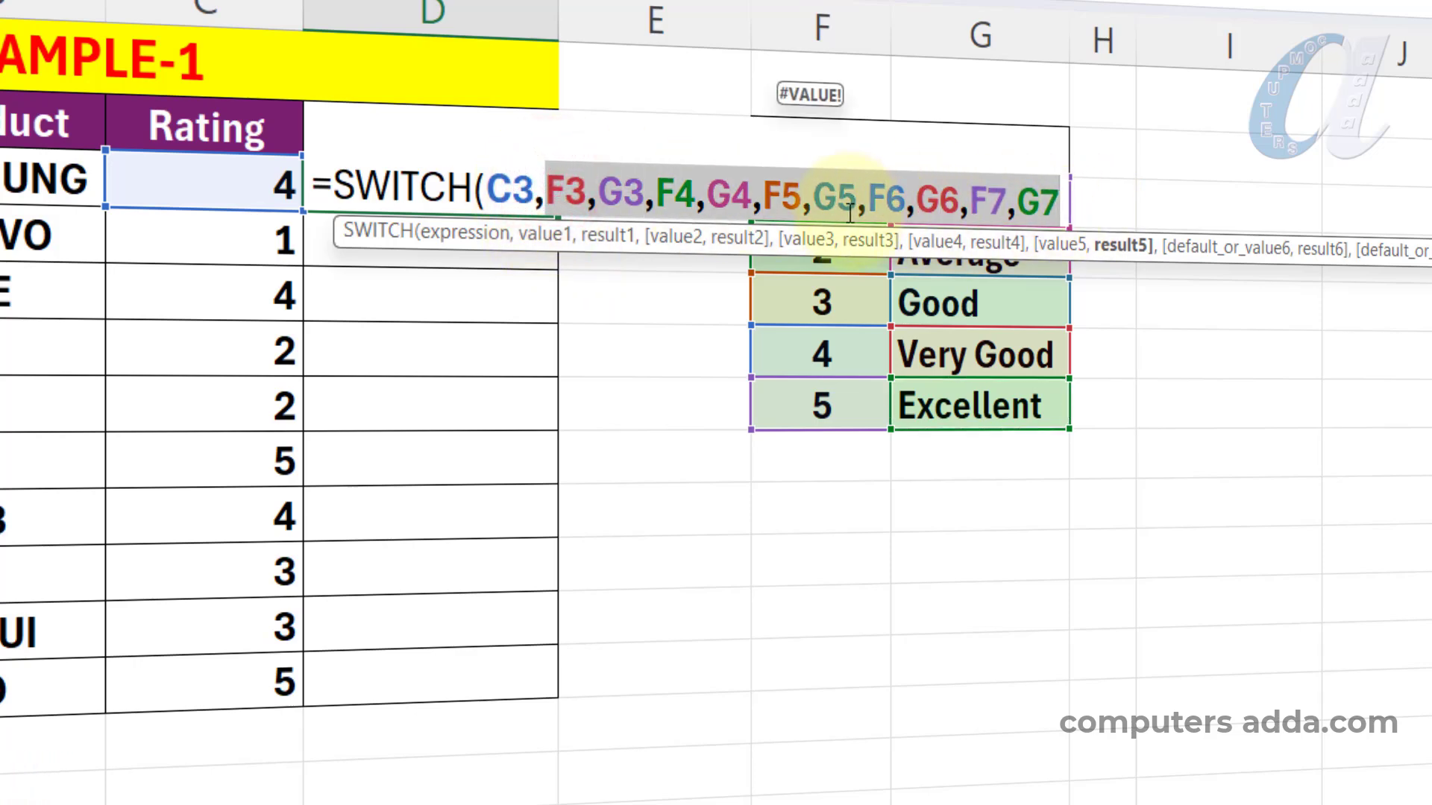
key("F4")
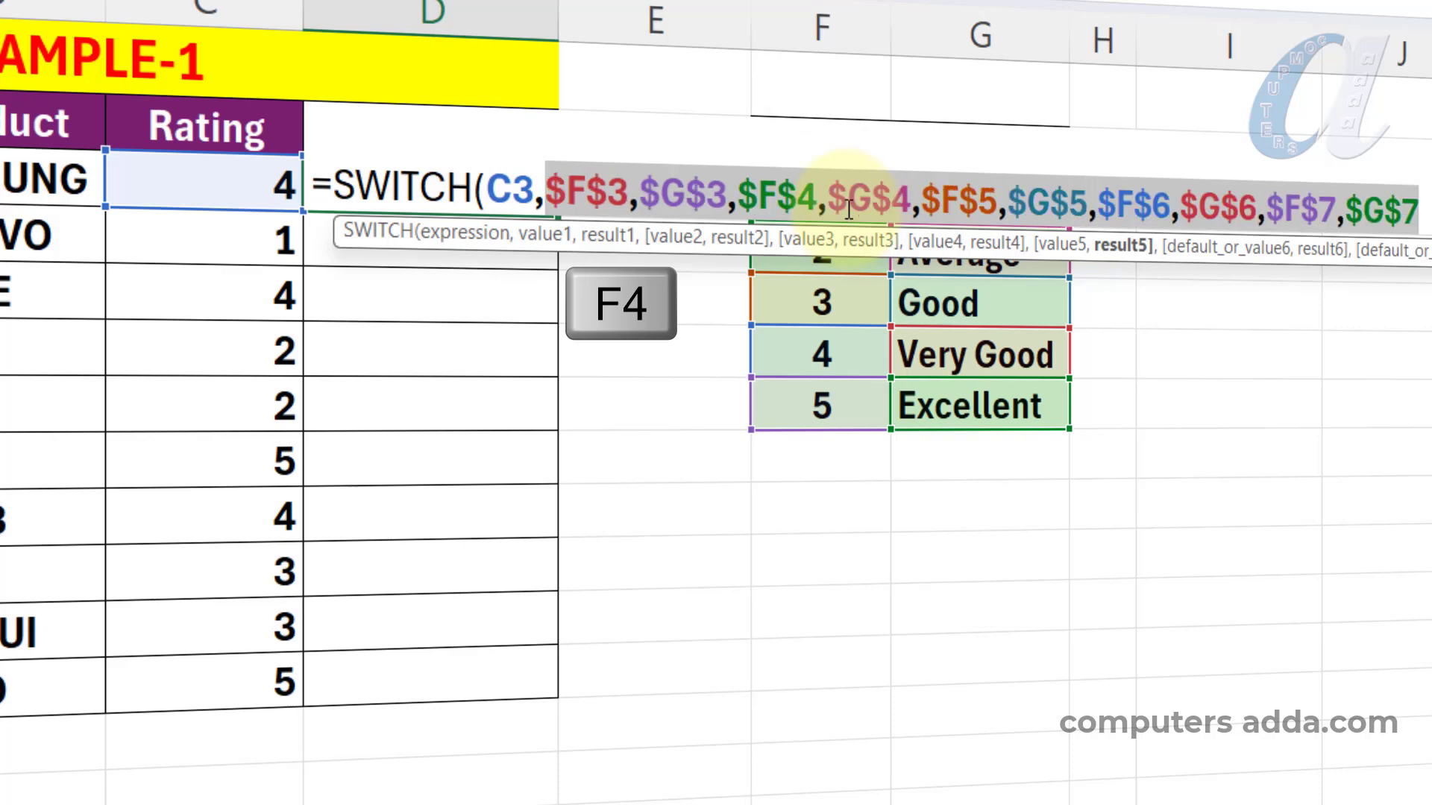
left_click(1405, 213)
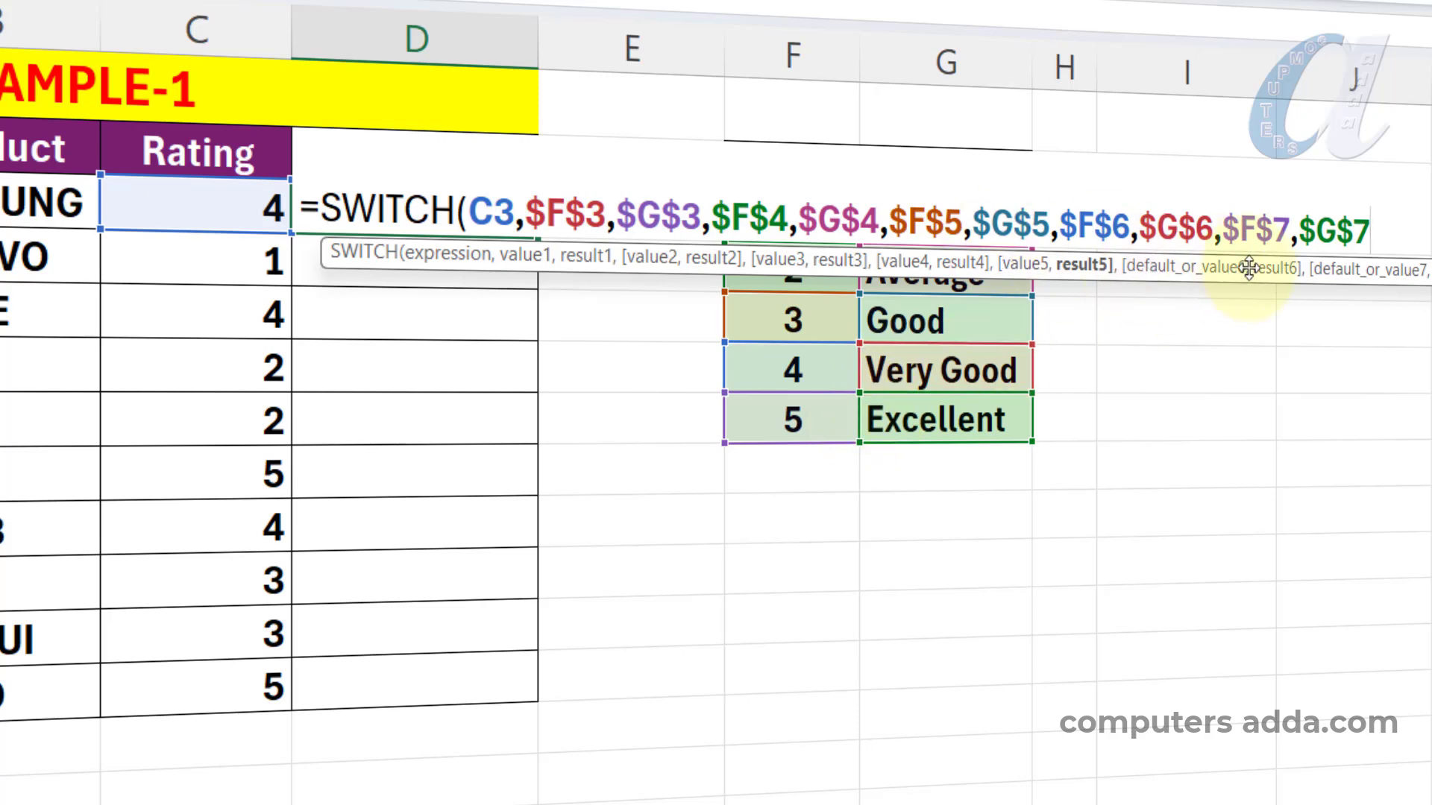
key("Return")
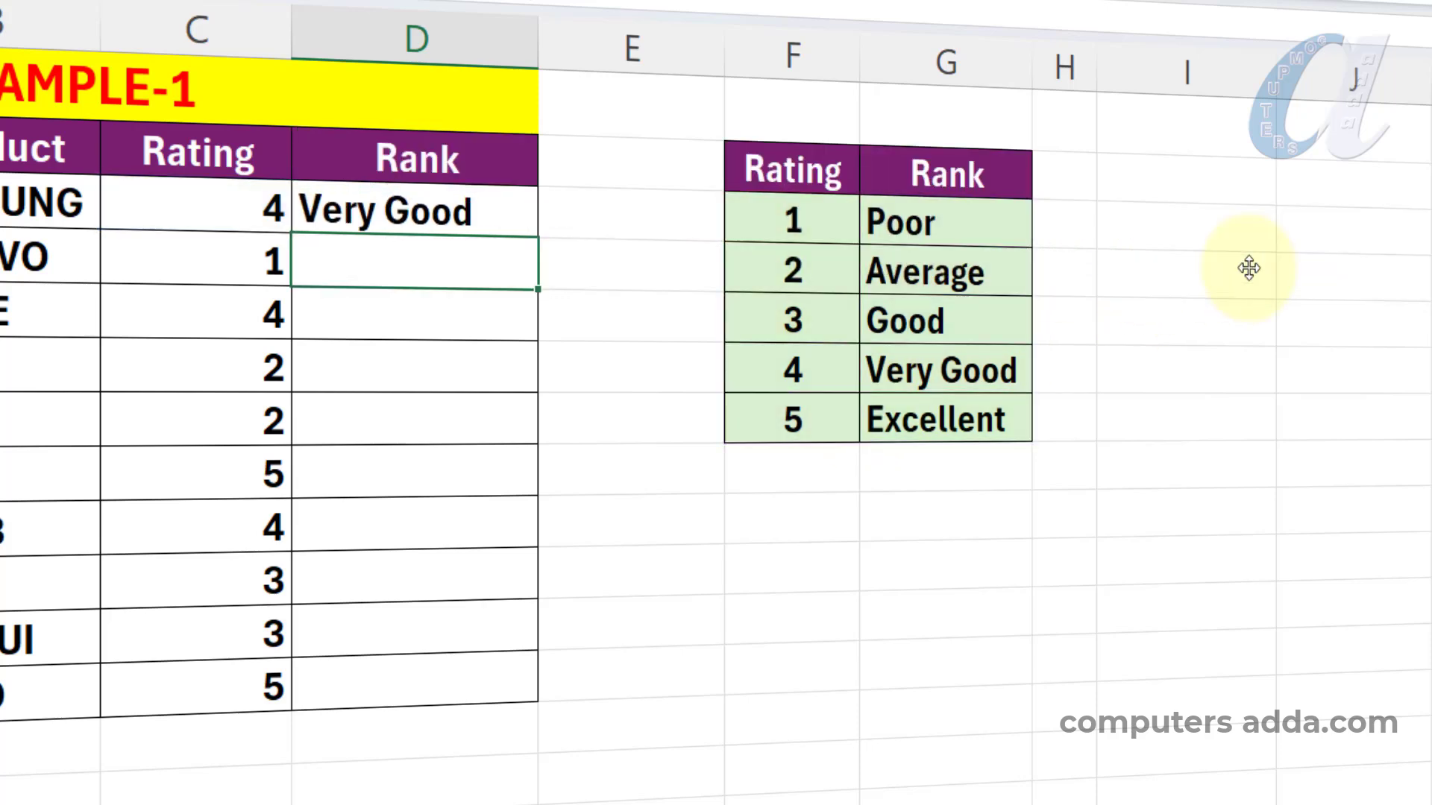
Fill the SWITCH formula from D3 down through the last product row of the Rank column
left_click(531, 230)
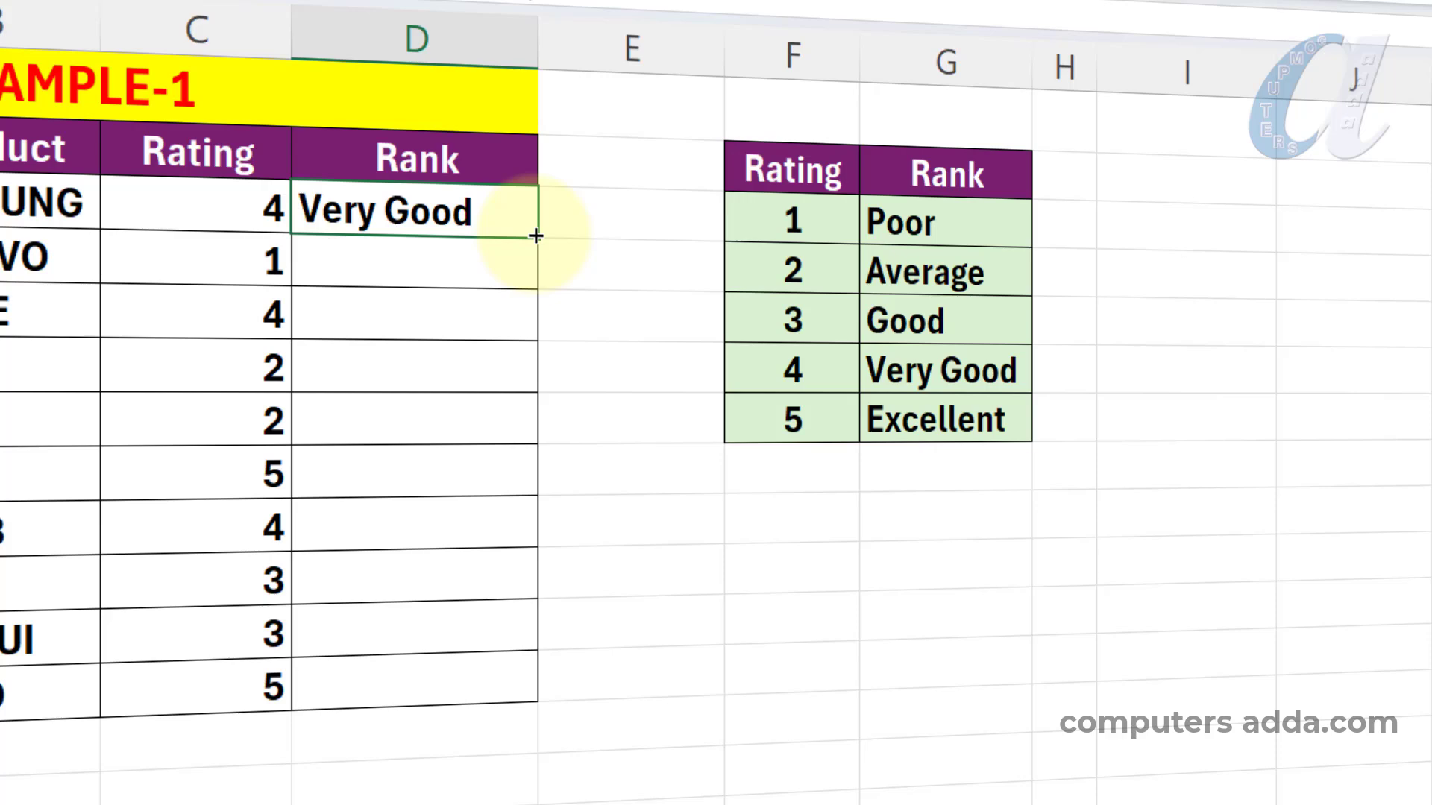
left_click_drag(534, 232, 521, 709)
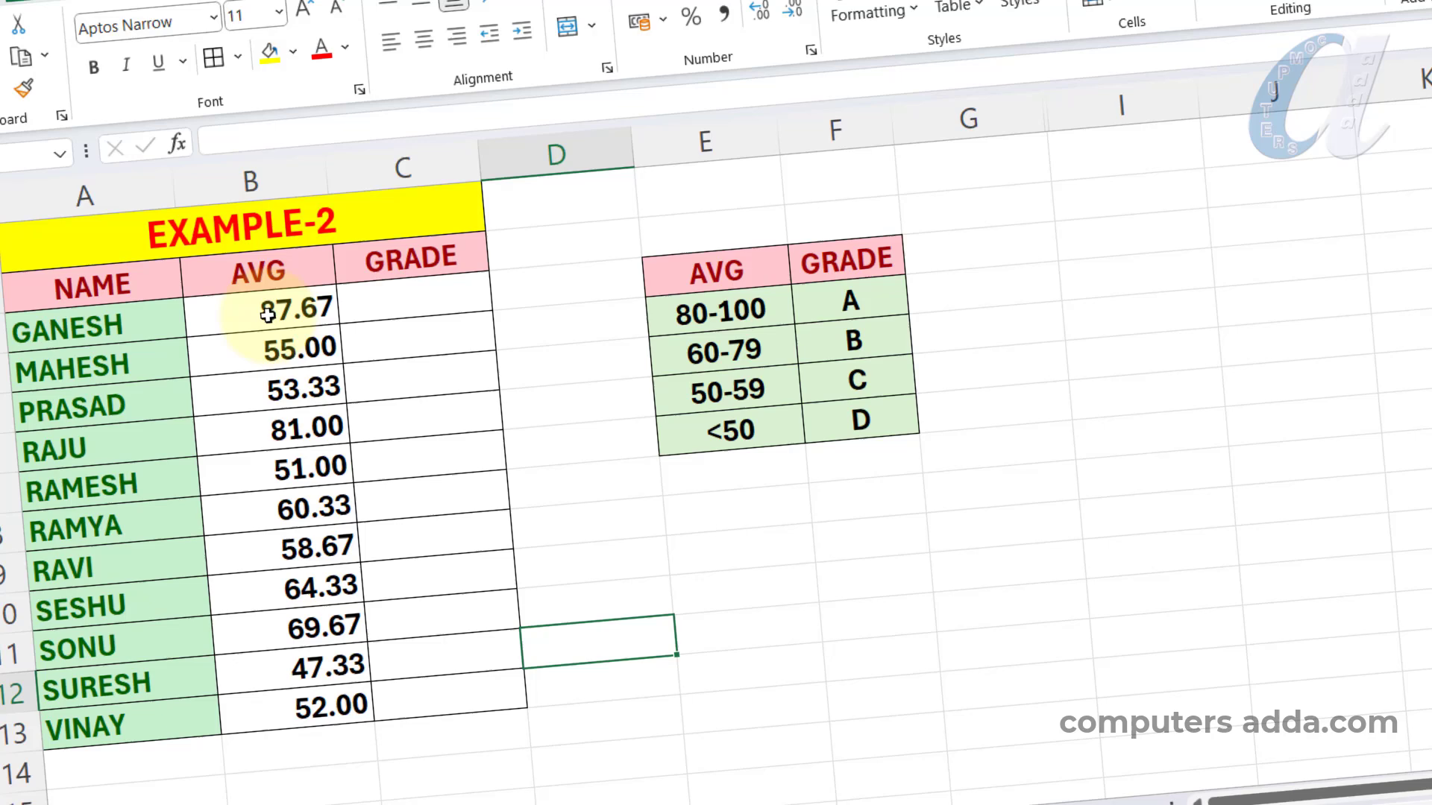
left_click_drag(267, 314, 298, 610)
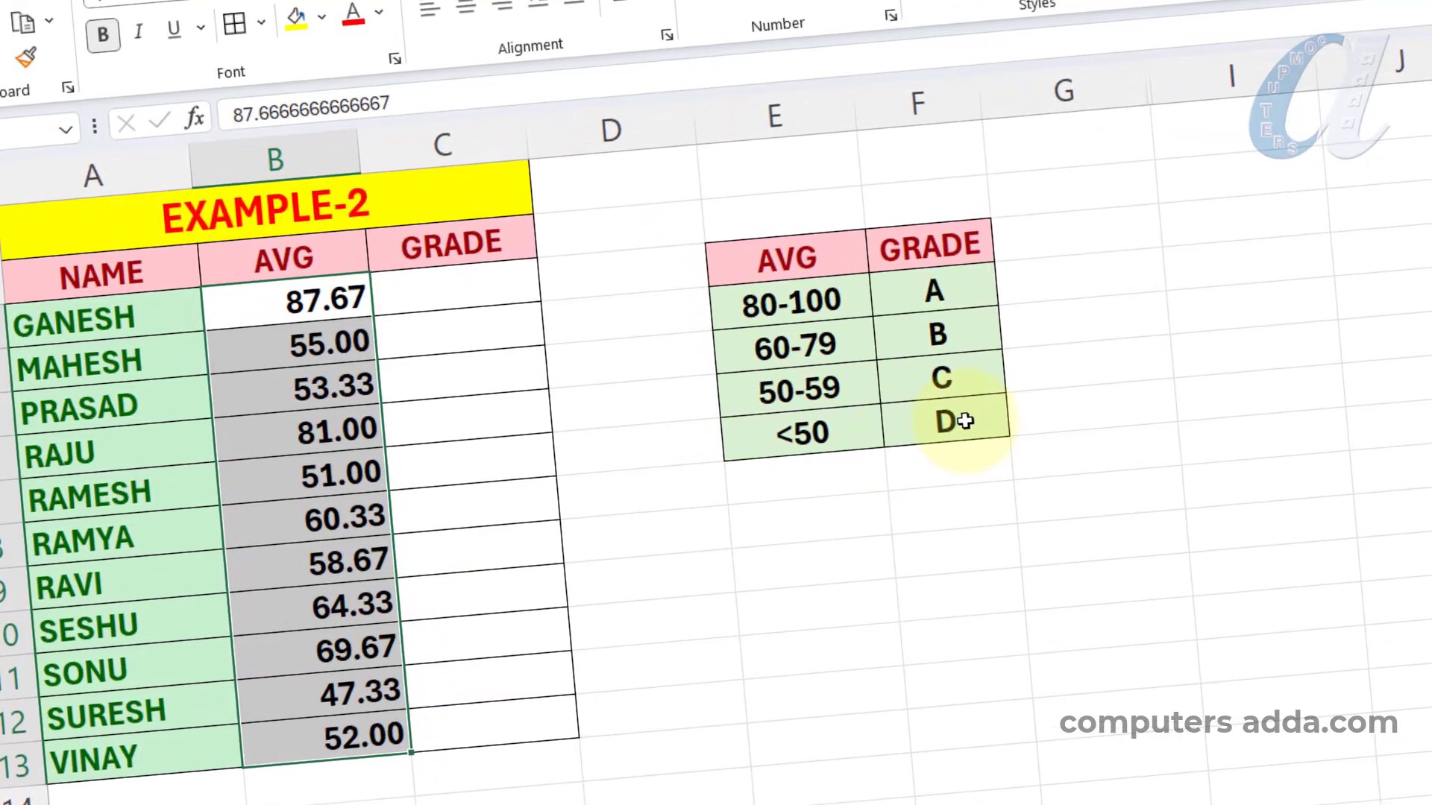
left_click(814, 562)
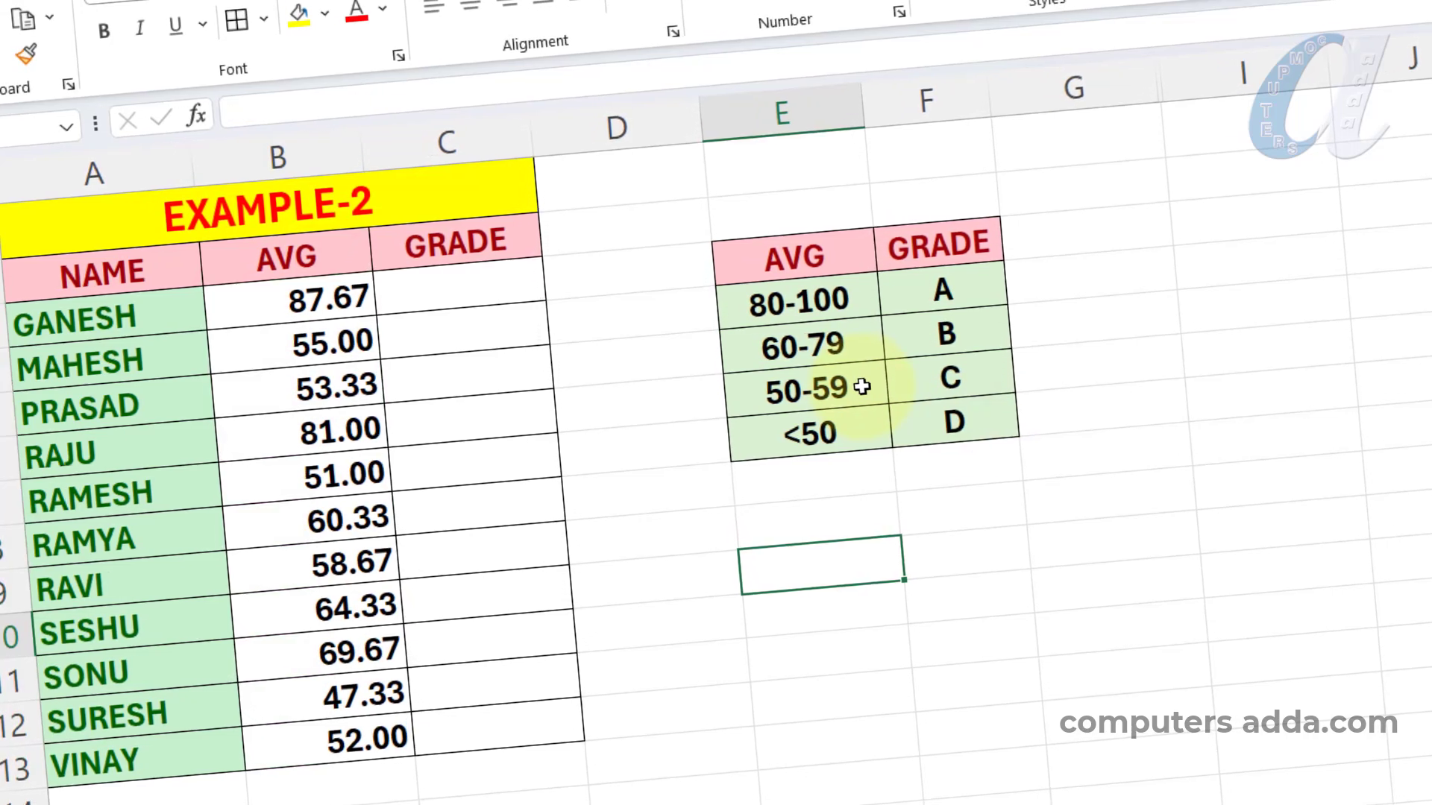
Start a SWITCH formula in C3 of the Example-2 table with TRUE as its expression
type("=")
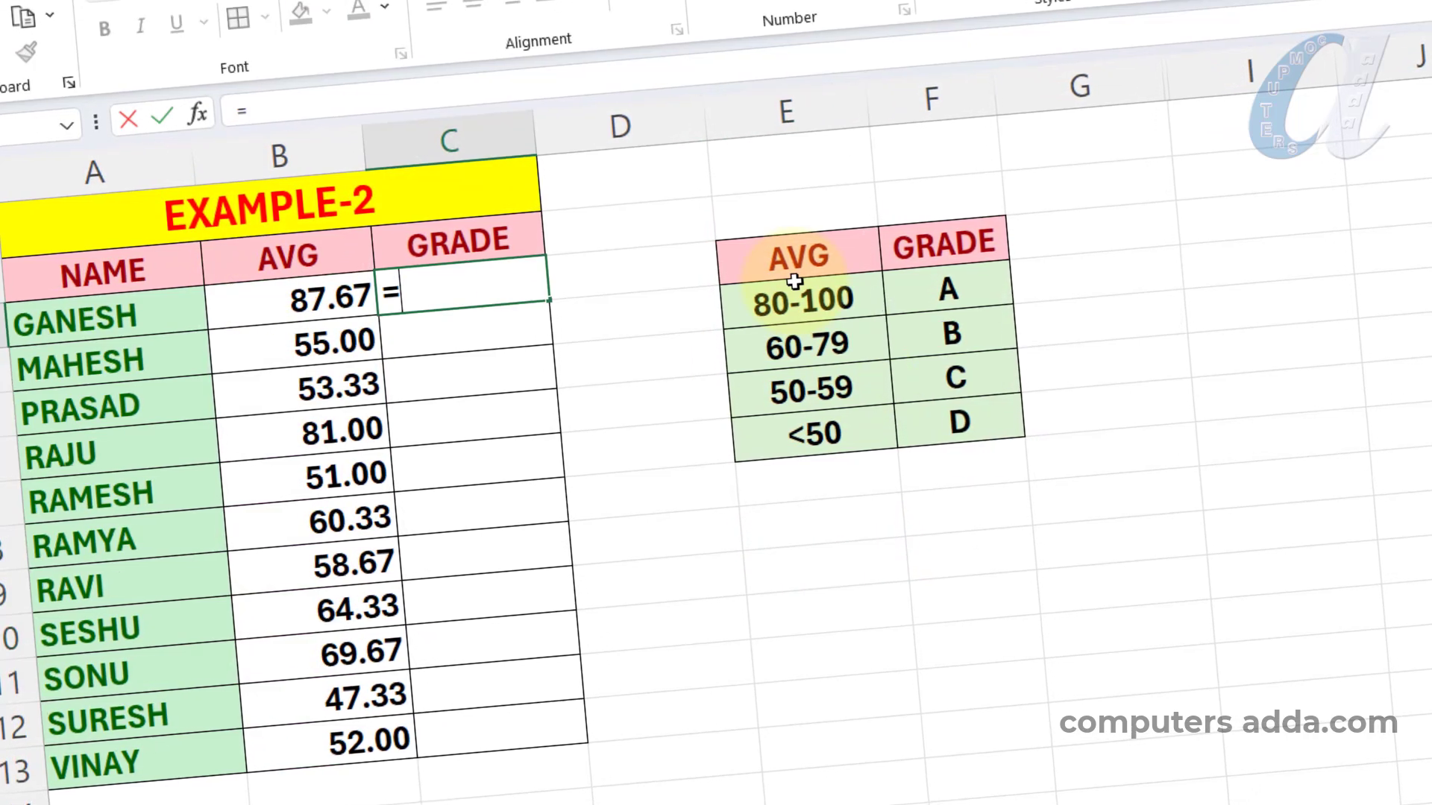
type("swi")
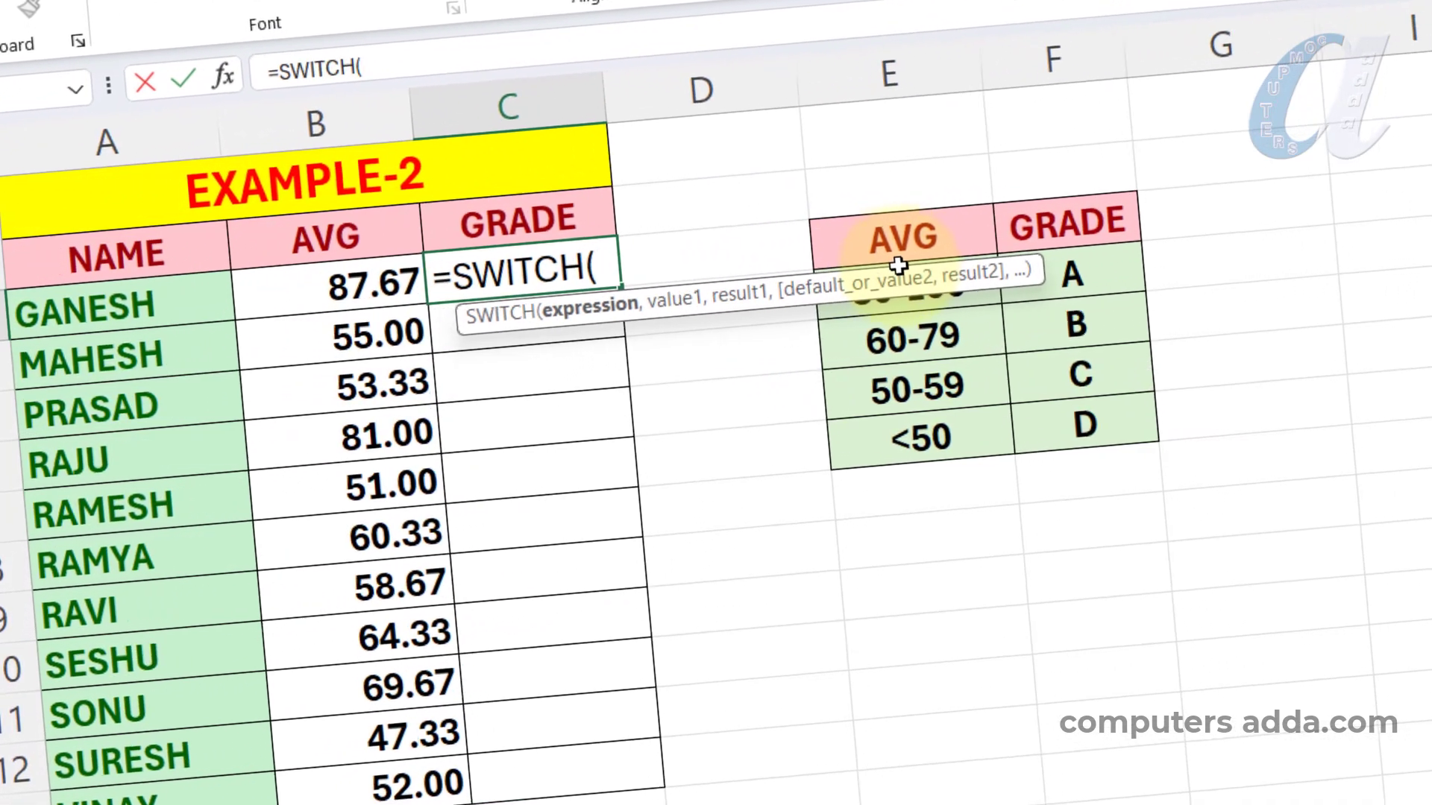
type("t")
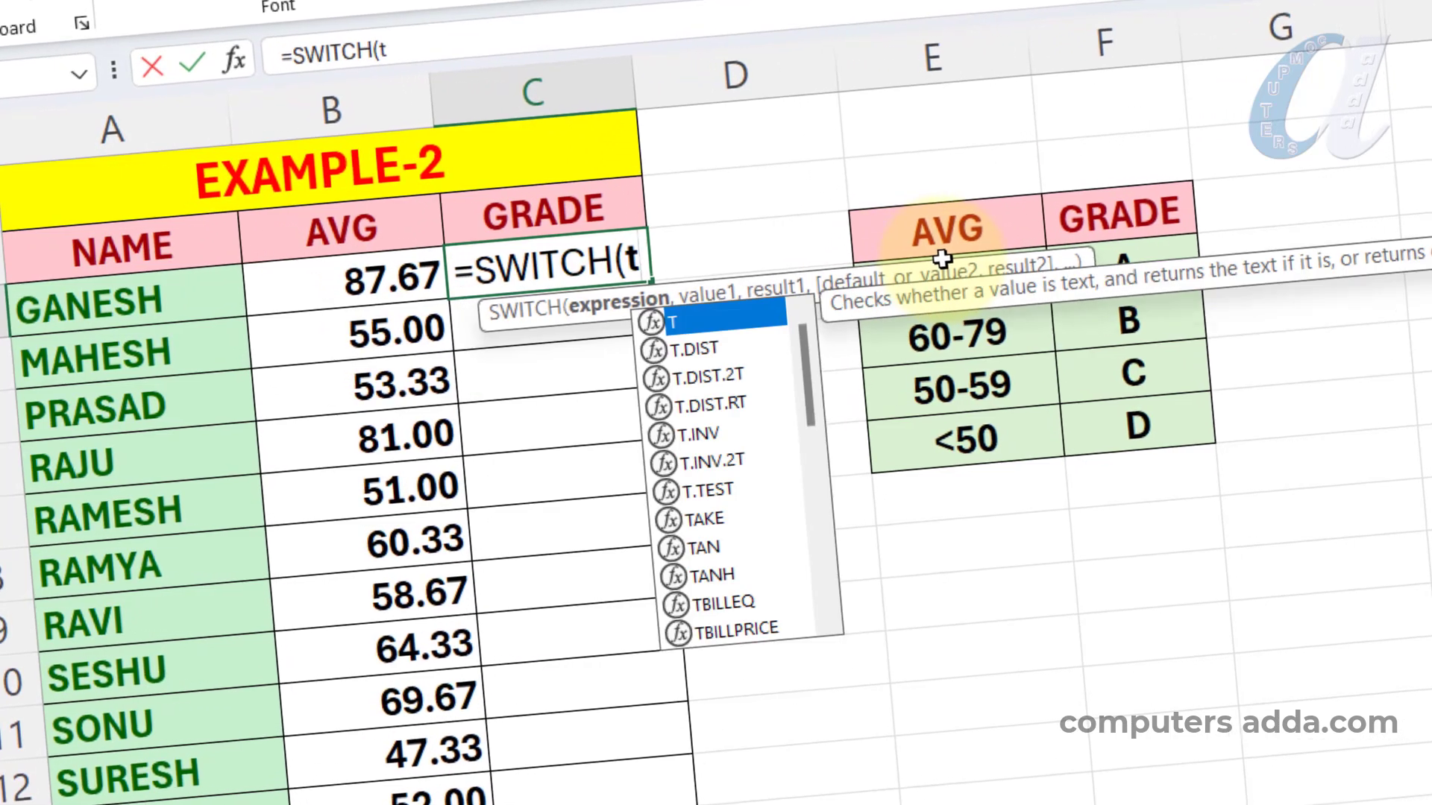
type("rue,")
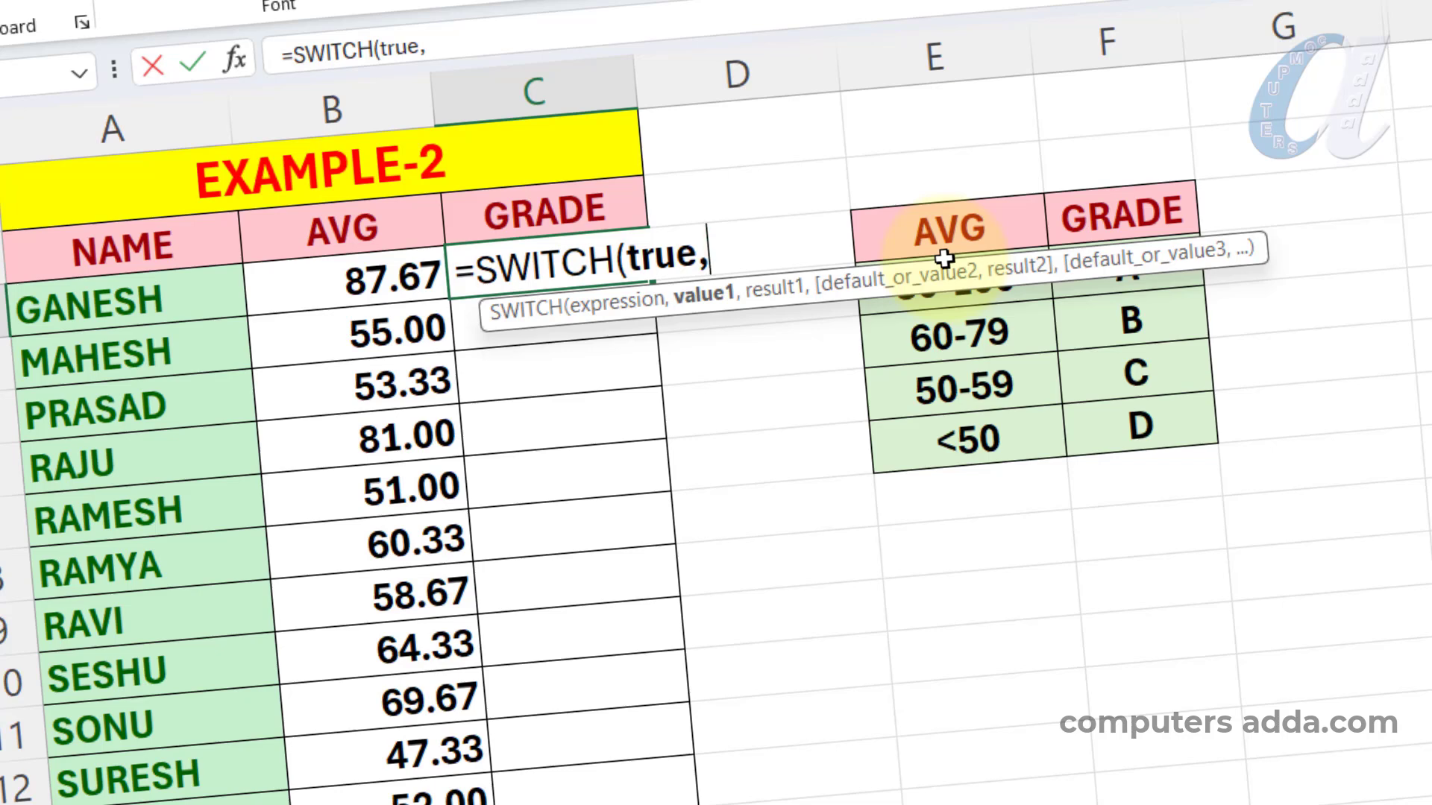
Add the condition B3>=80 with the result "A" as the first pair of the SWITCH formula
left_click(355, 288)
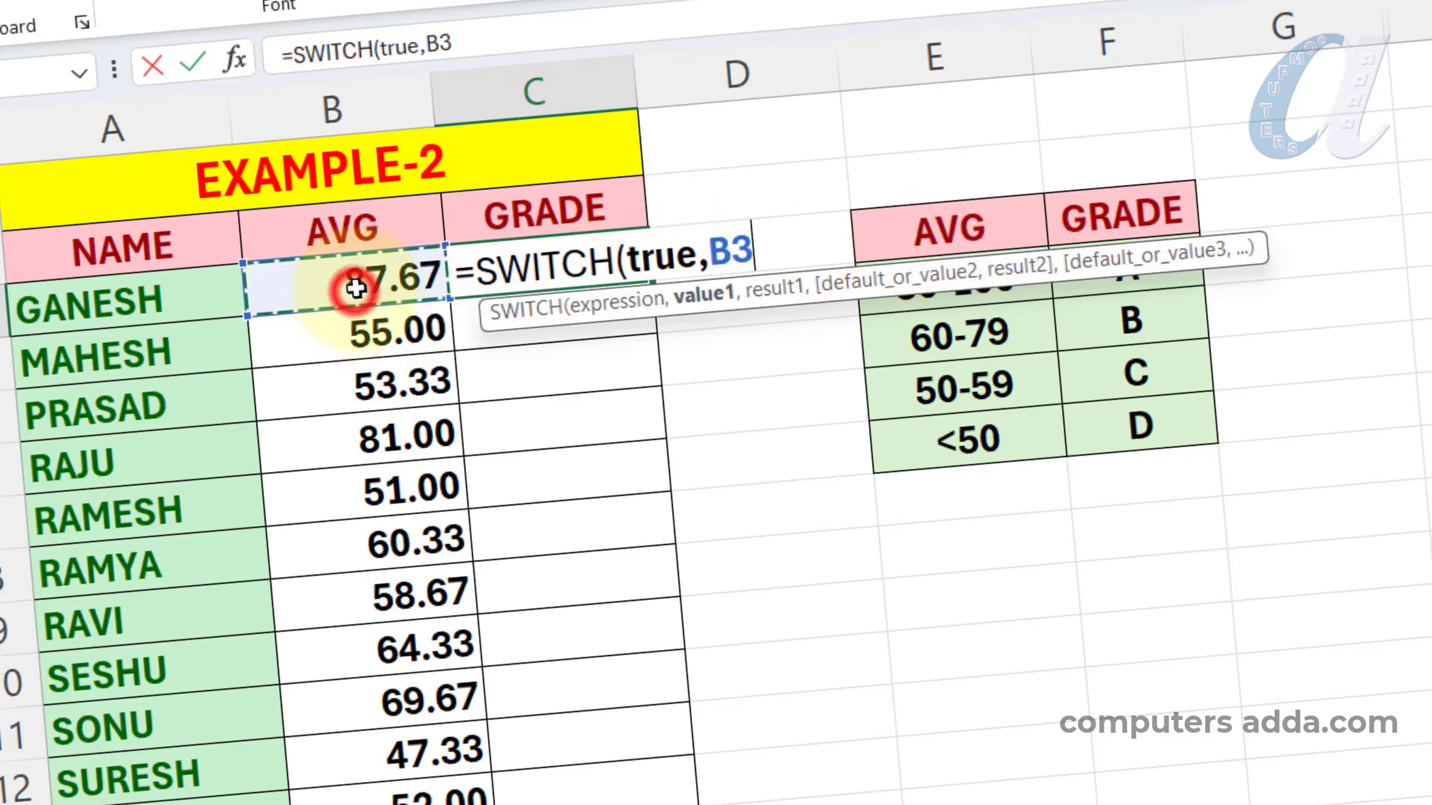
type(">=")
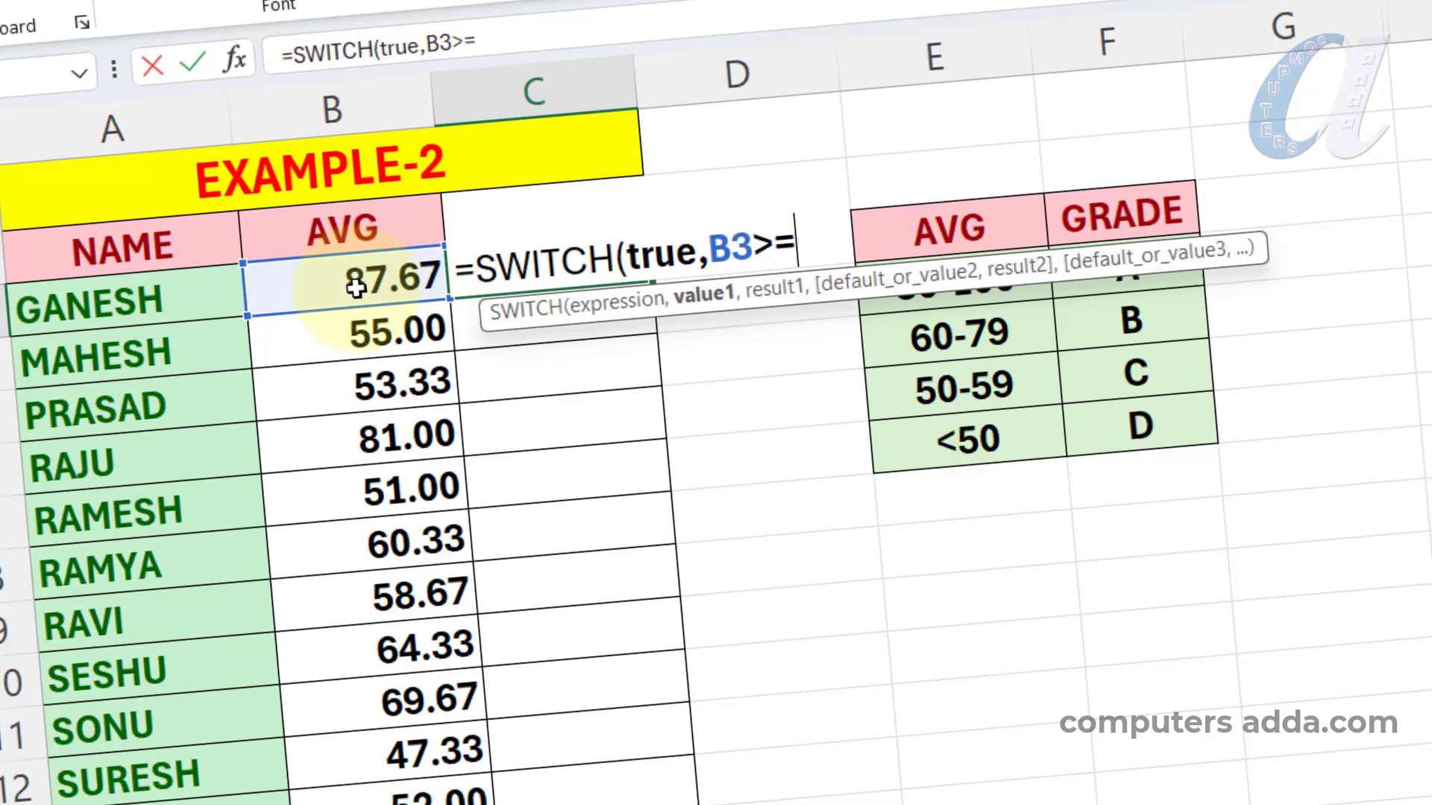
type("80")
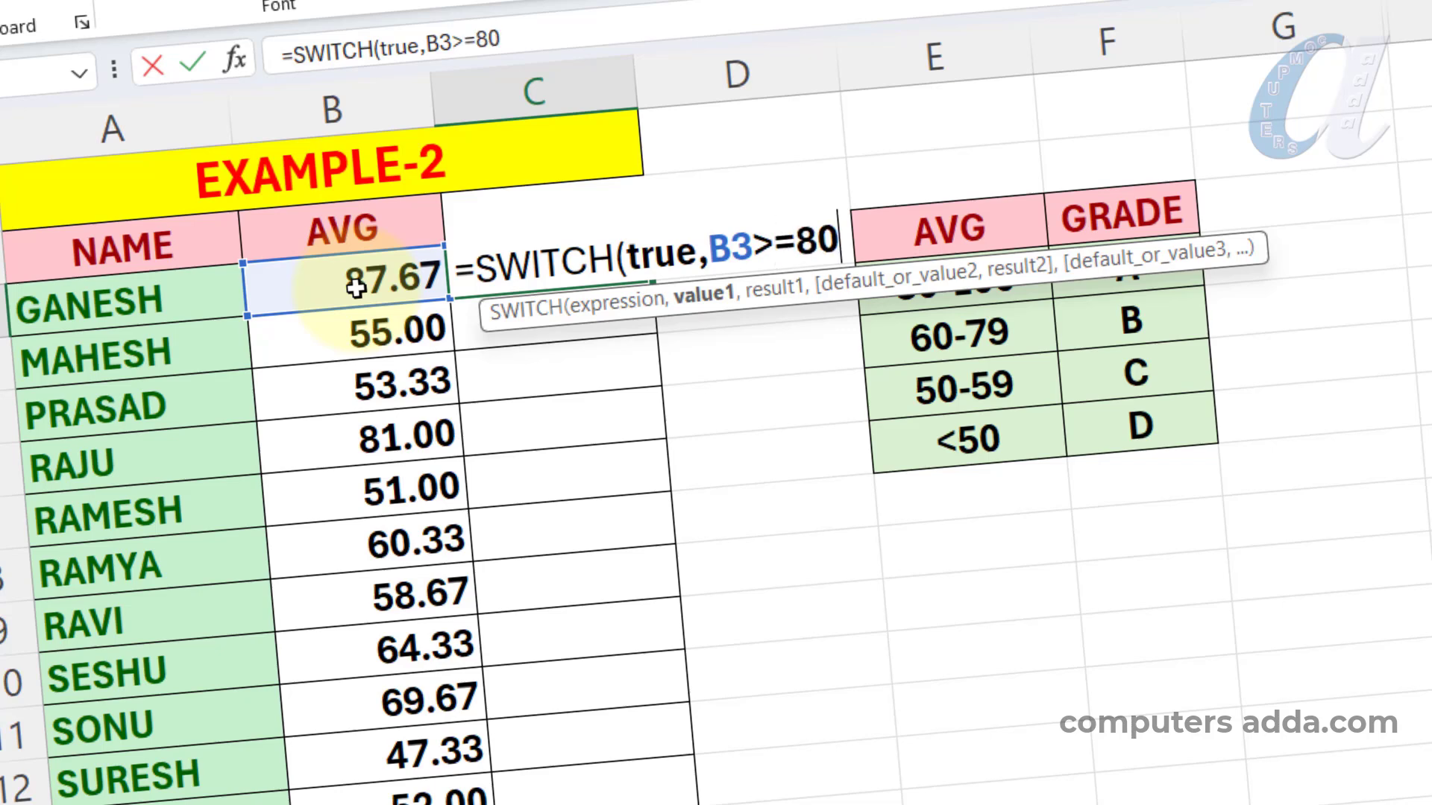
type(",")
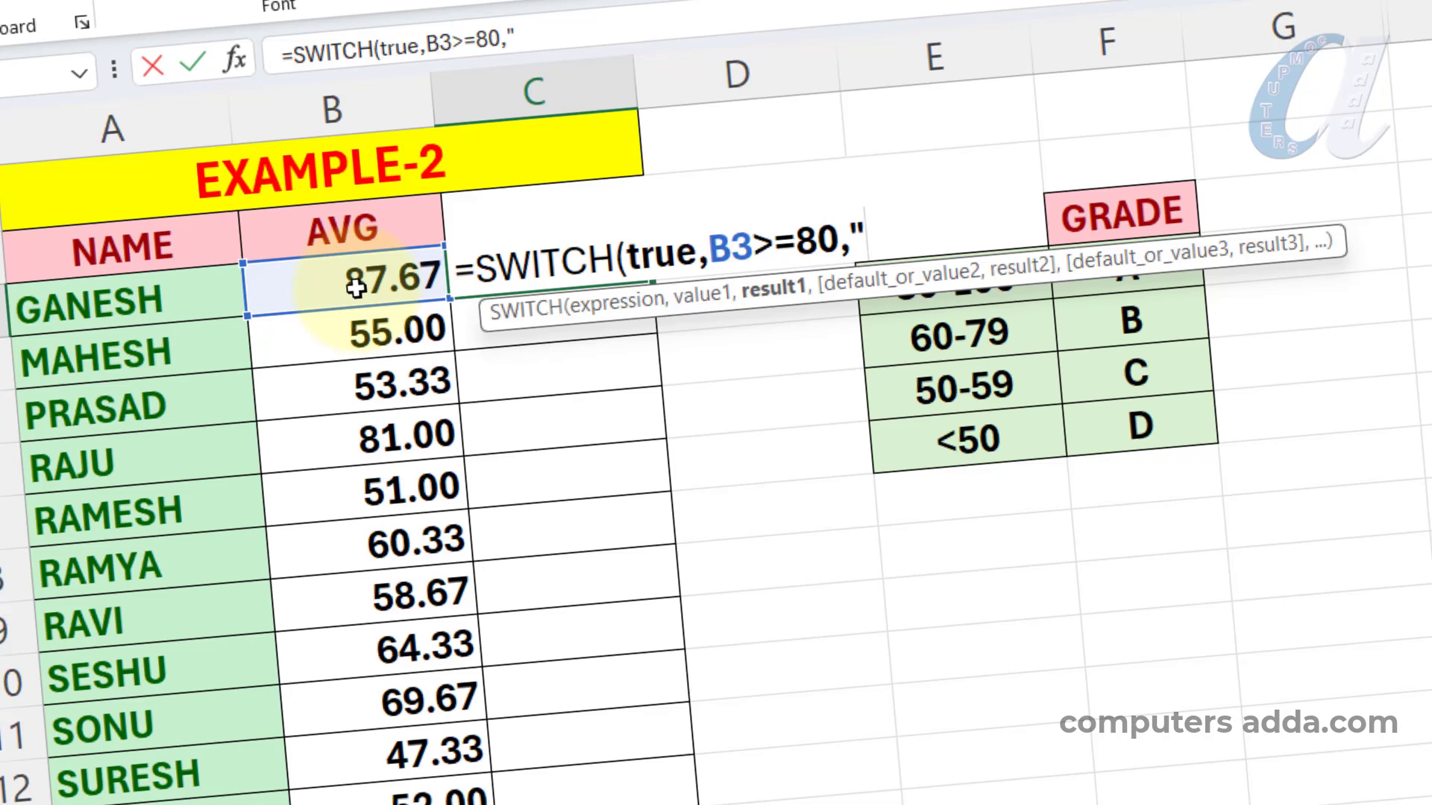
type("\"A\"")
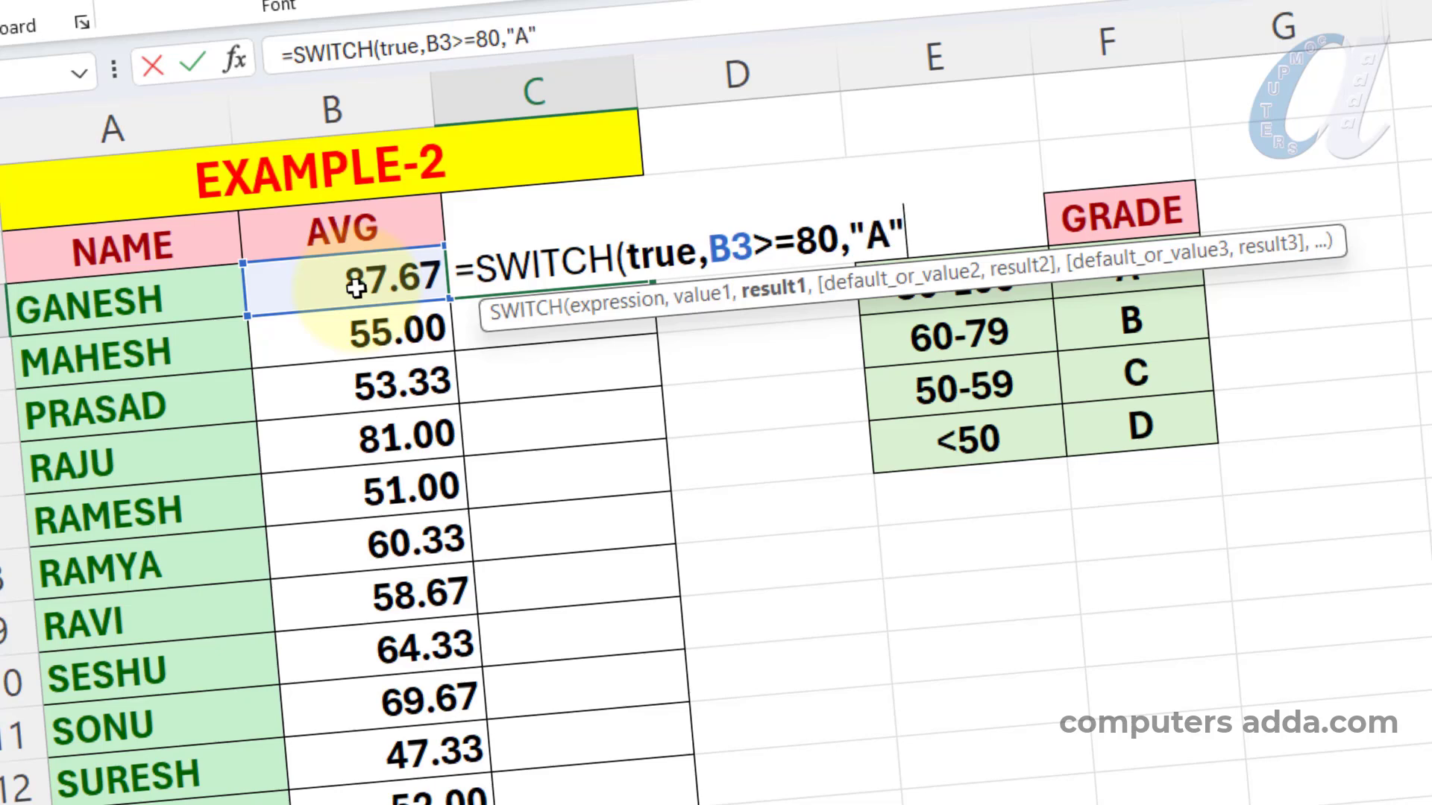
type(",")
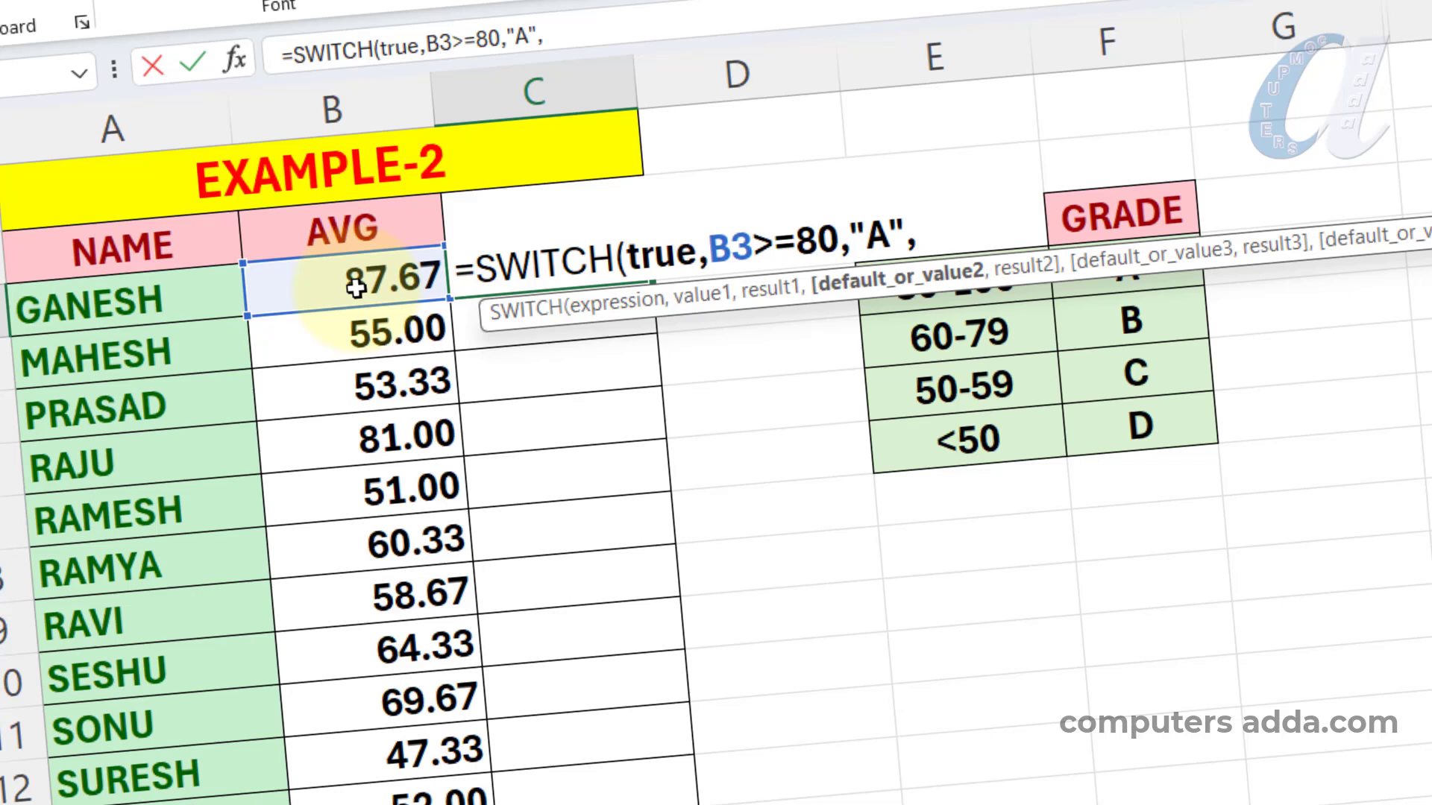
Add the condition B3>=60 with the result "B" on a new line of the formula
key("alt+Return")
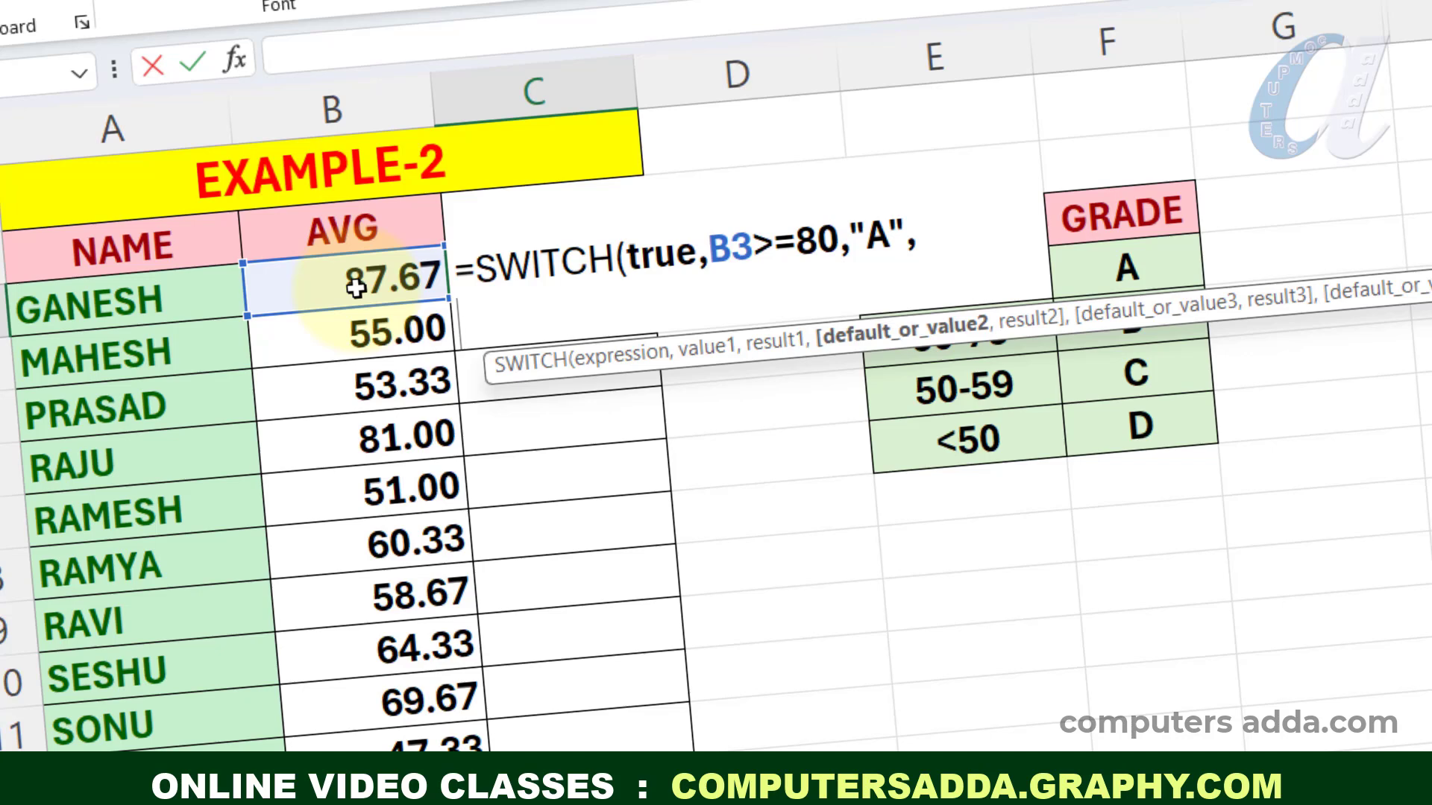
type("b3")
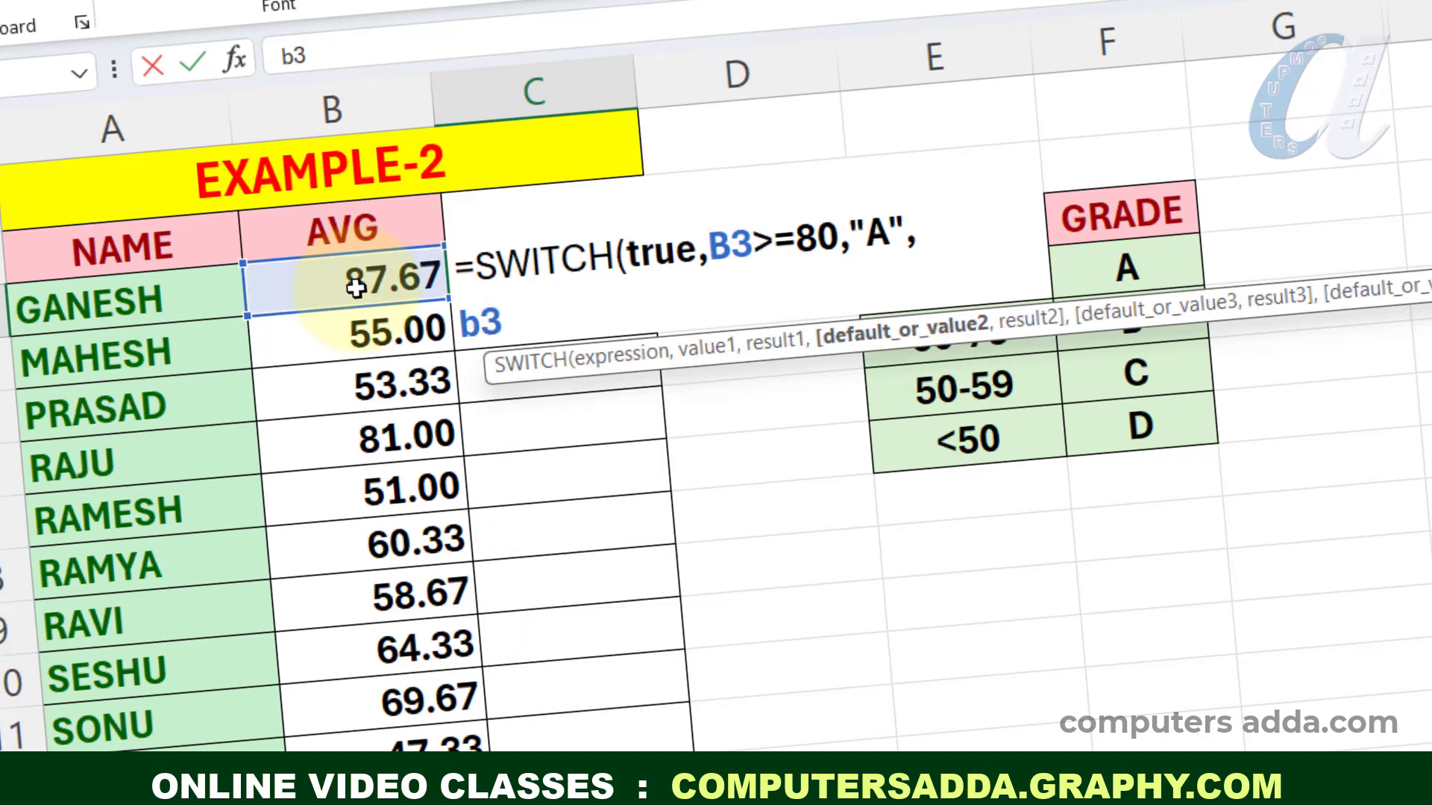
type(">=60")
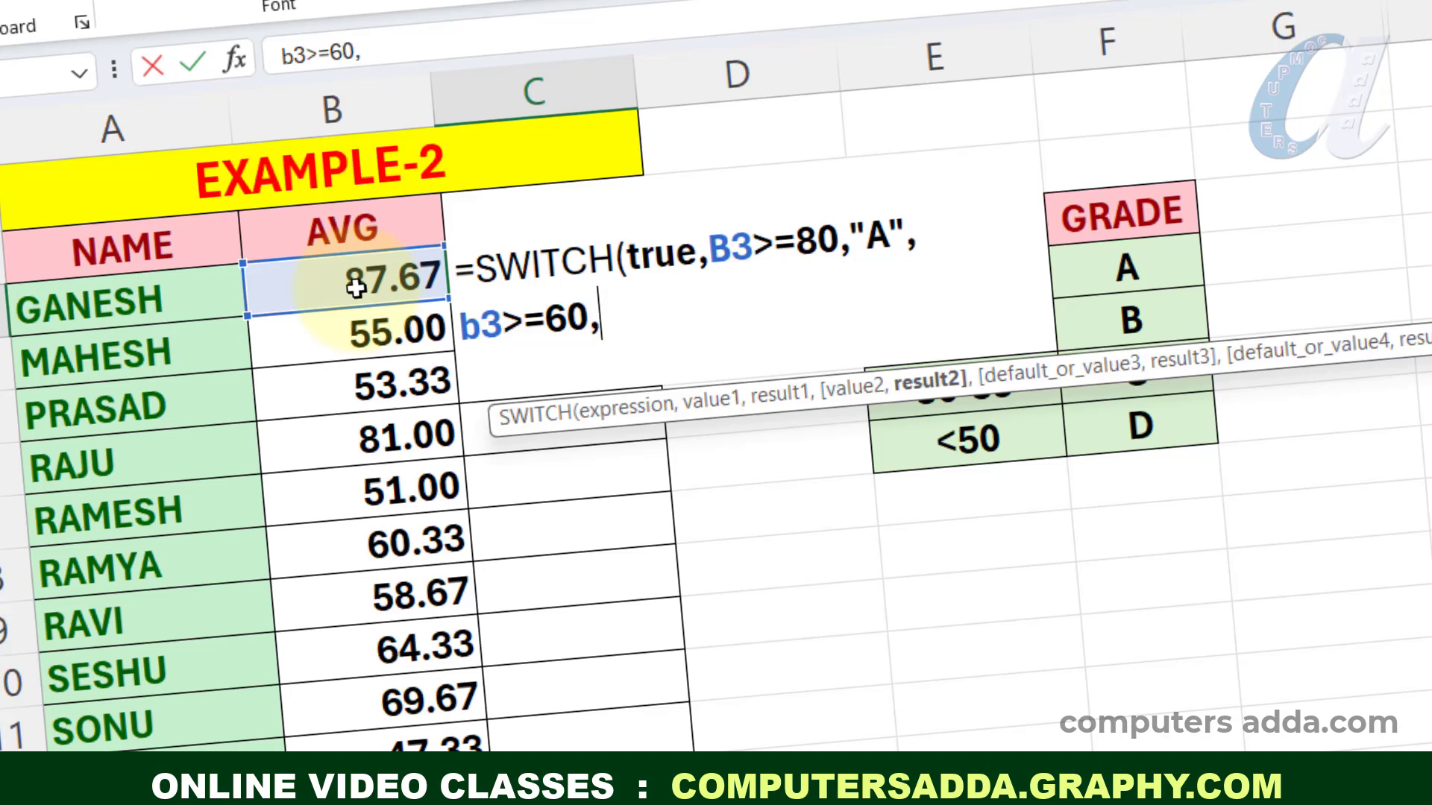
type(",\"B")
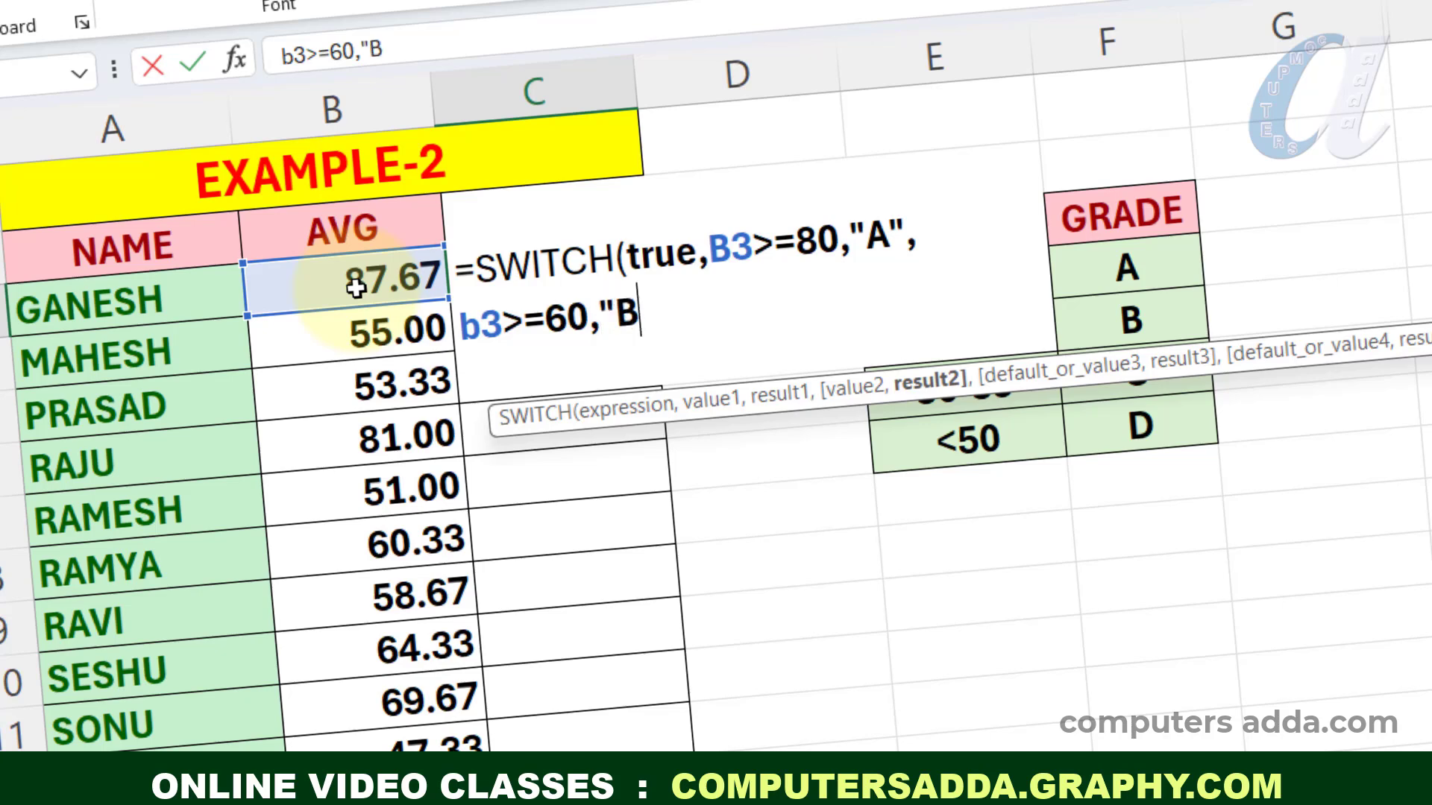
type("\",")
Add the condition B3>=50 with the result "C" on a third line of the formula
key("alt+Return")
type("b3")
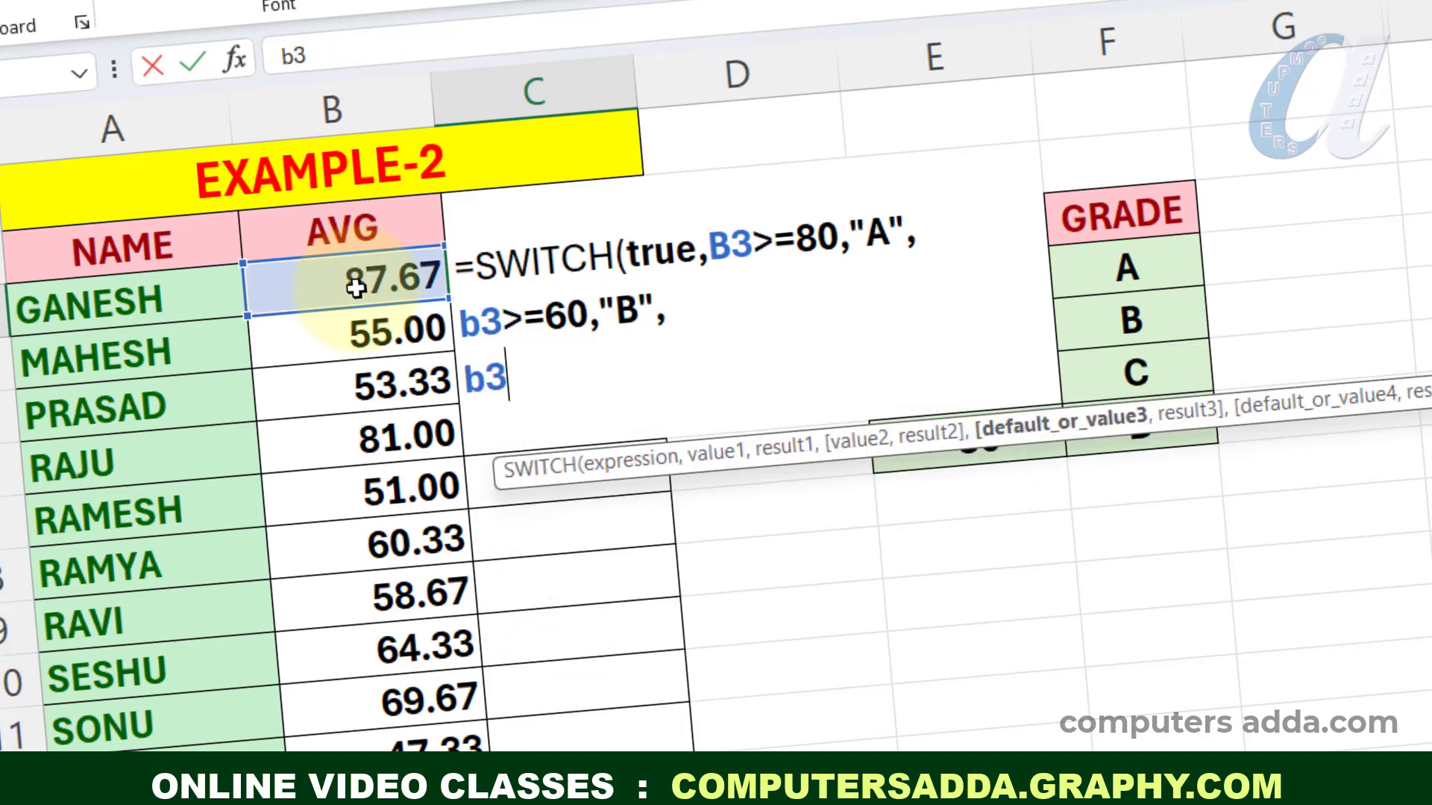
type(">=50")
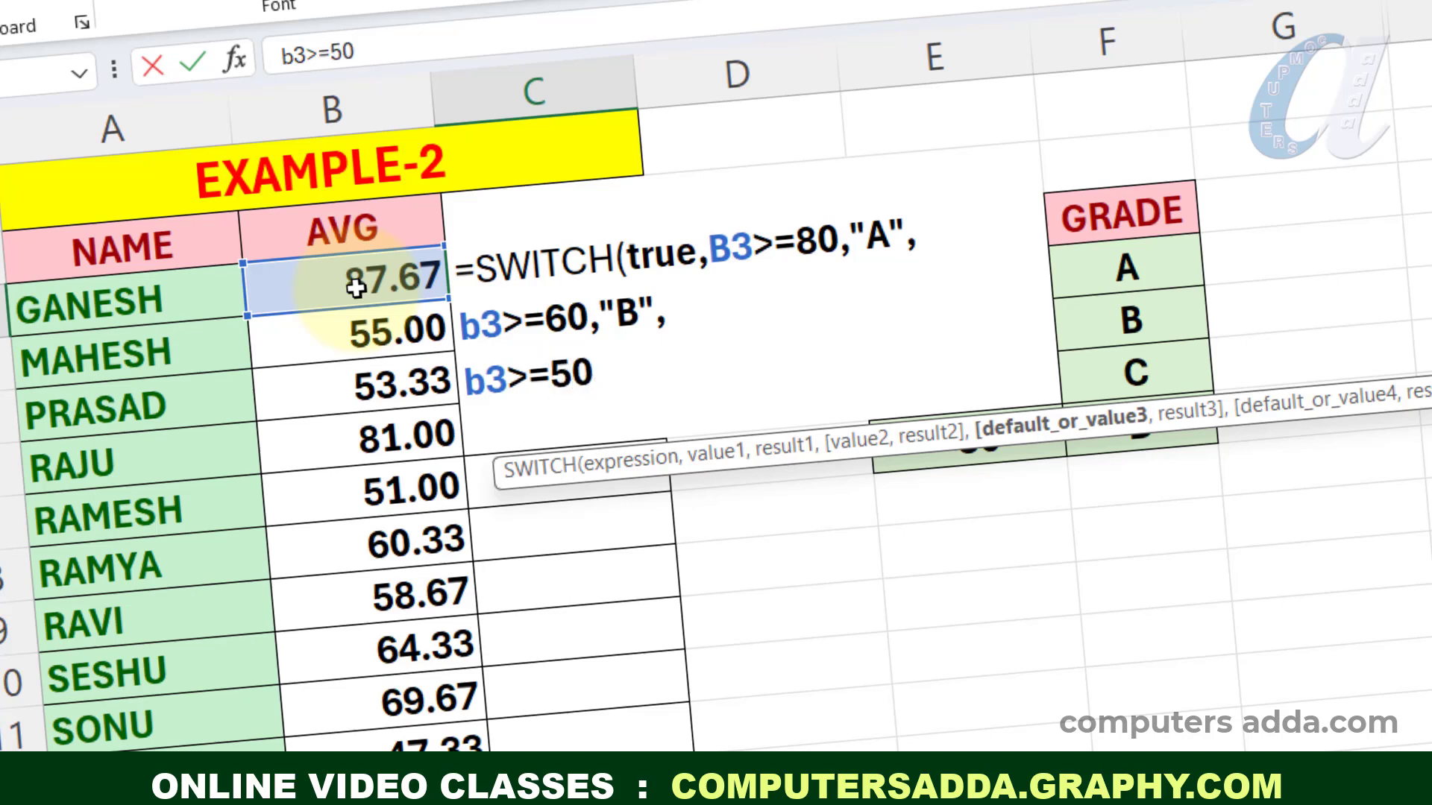
type(",\"")
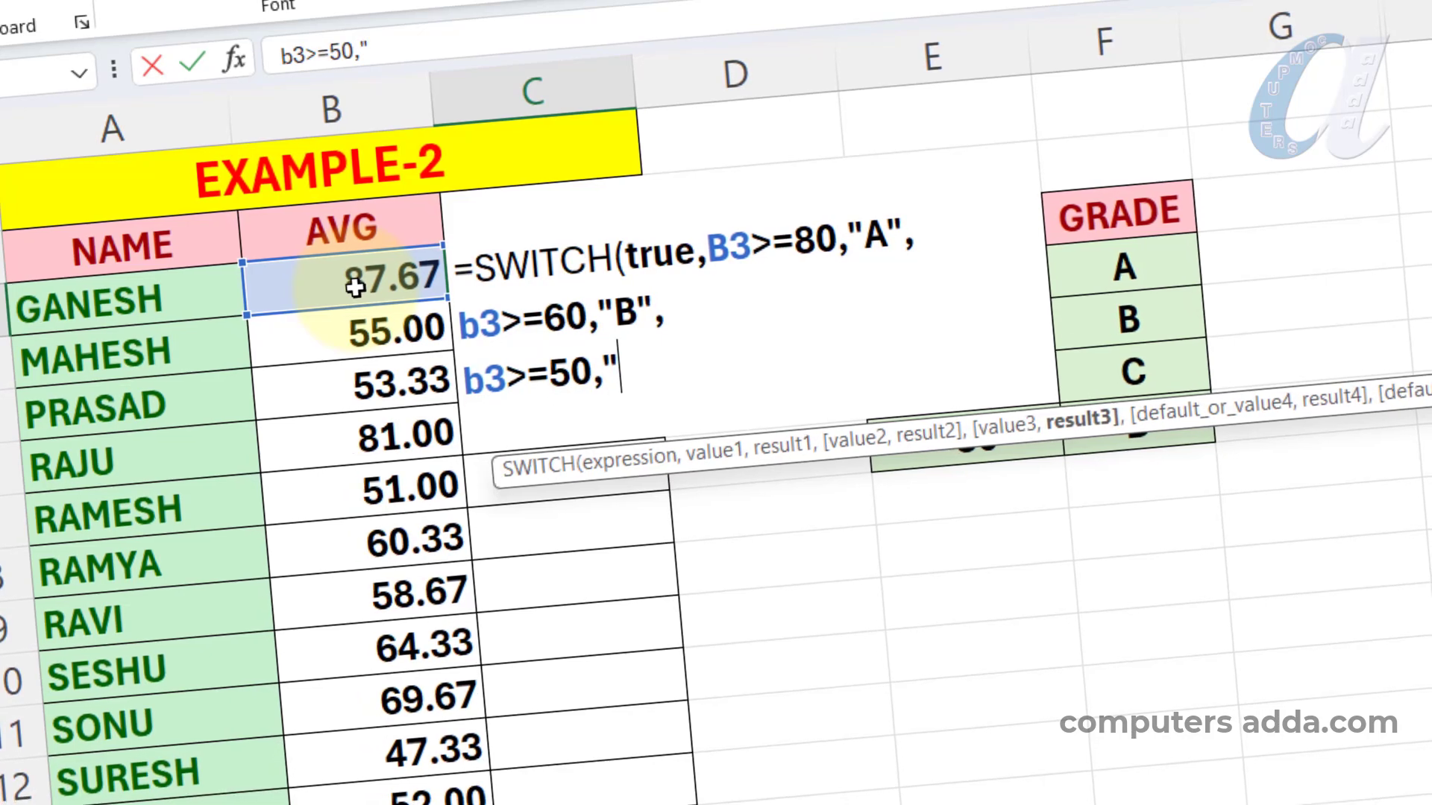
type("C")
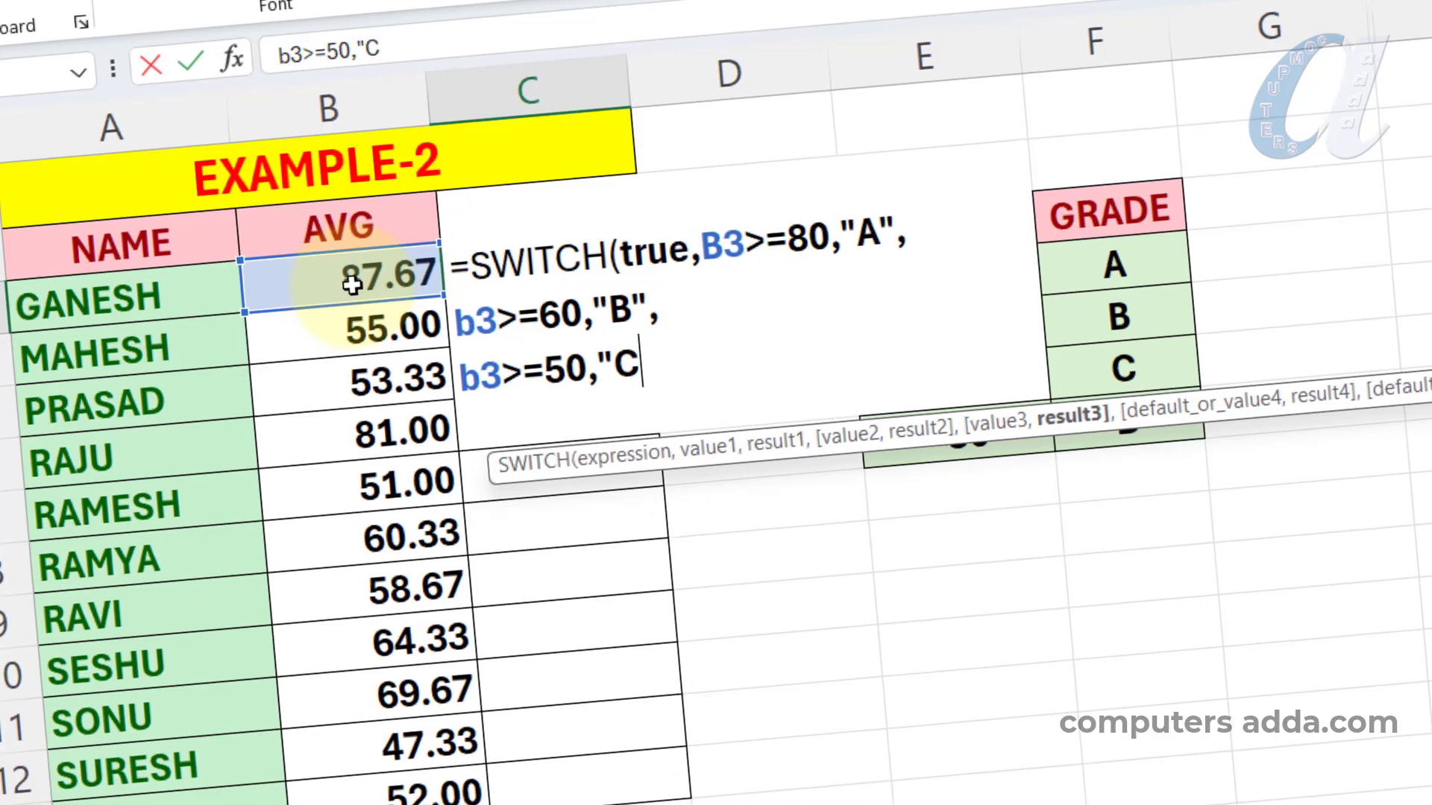
type("\",")
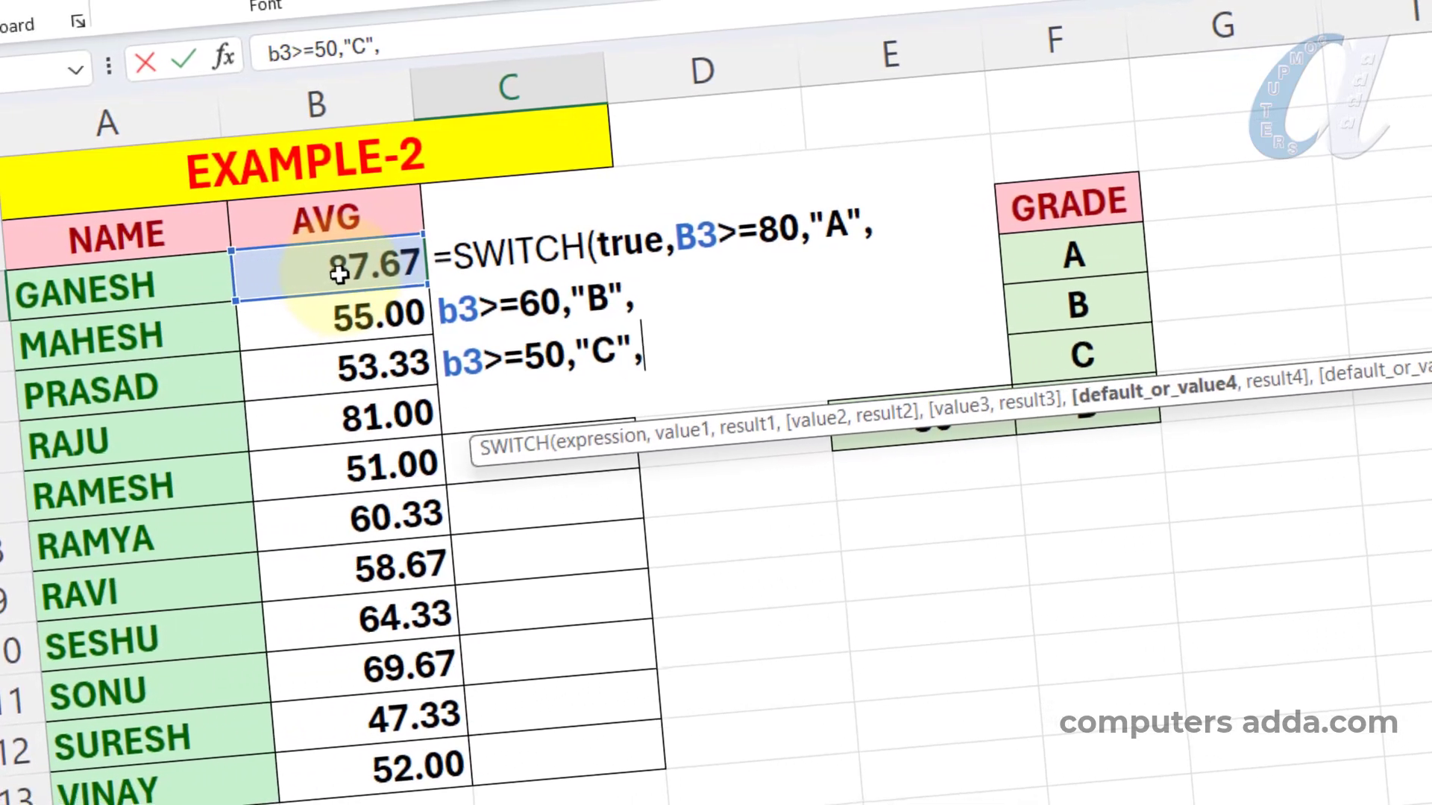
Set "D" as the default result, close the SWITCH formula and enter it in C3
type("\"")
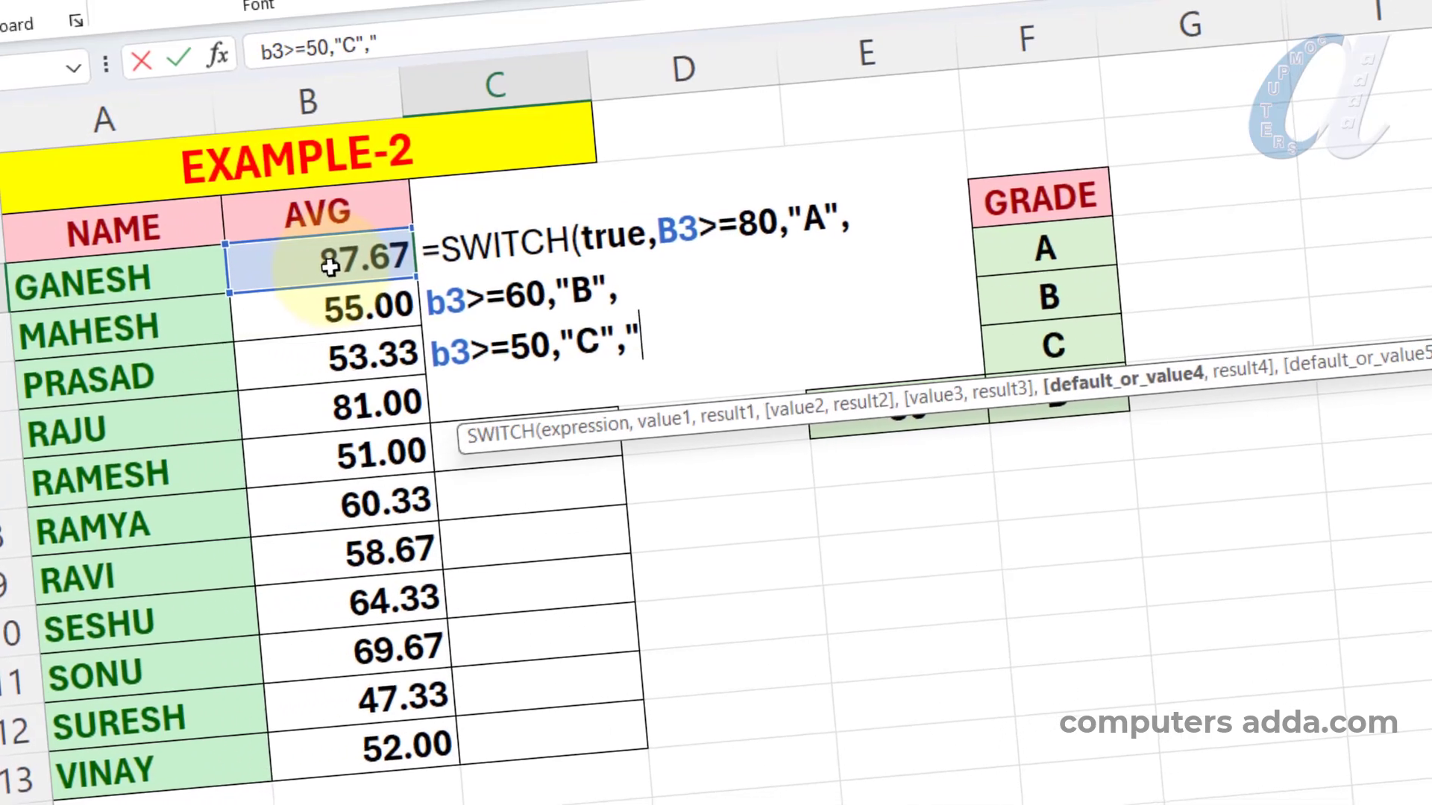
type("D\"")
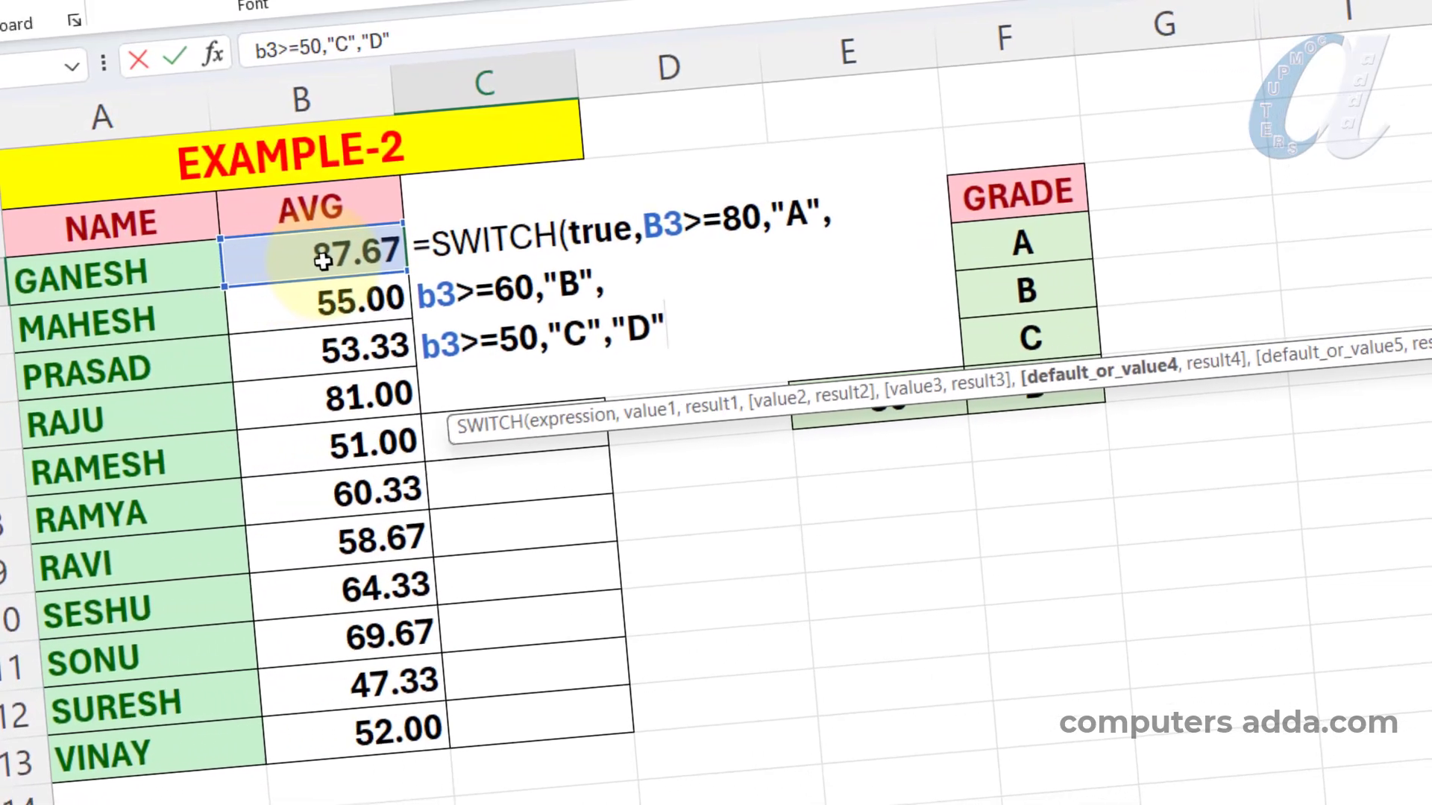
type(")")
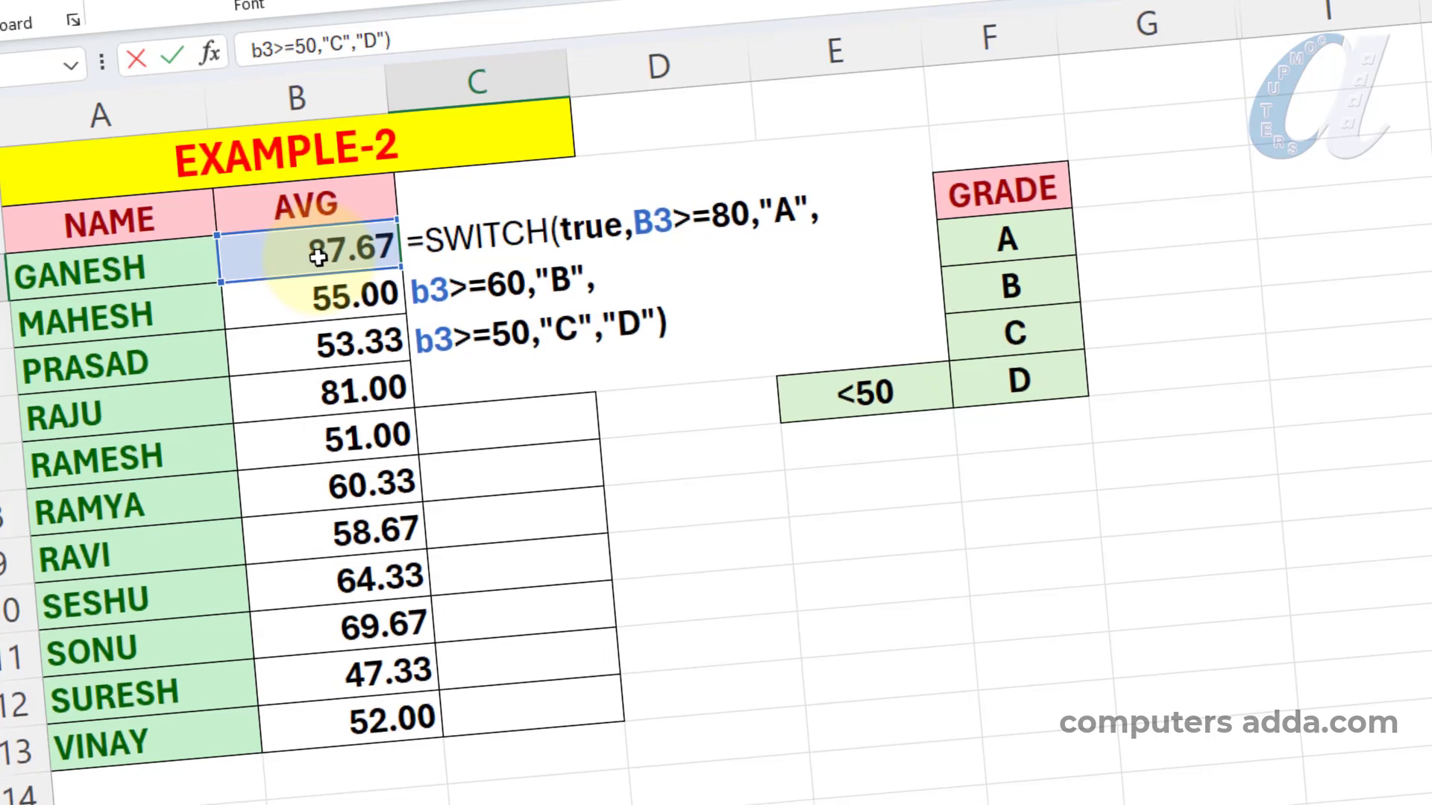
key("Return")
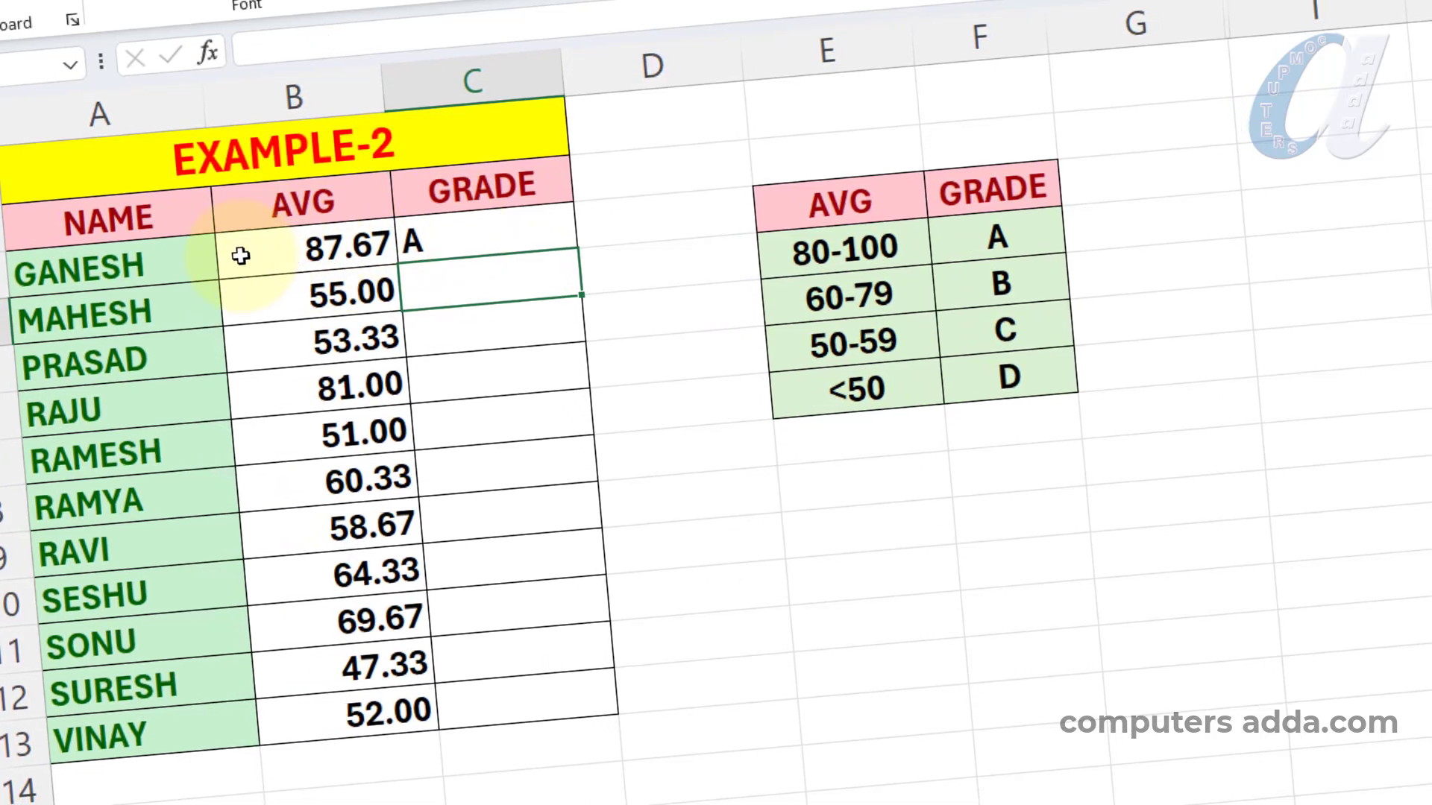
Fill the grade formula from C3 down to C13
left_click(504, 241)
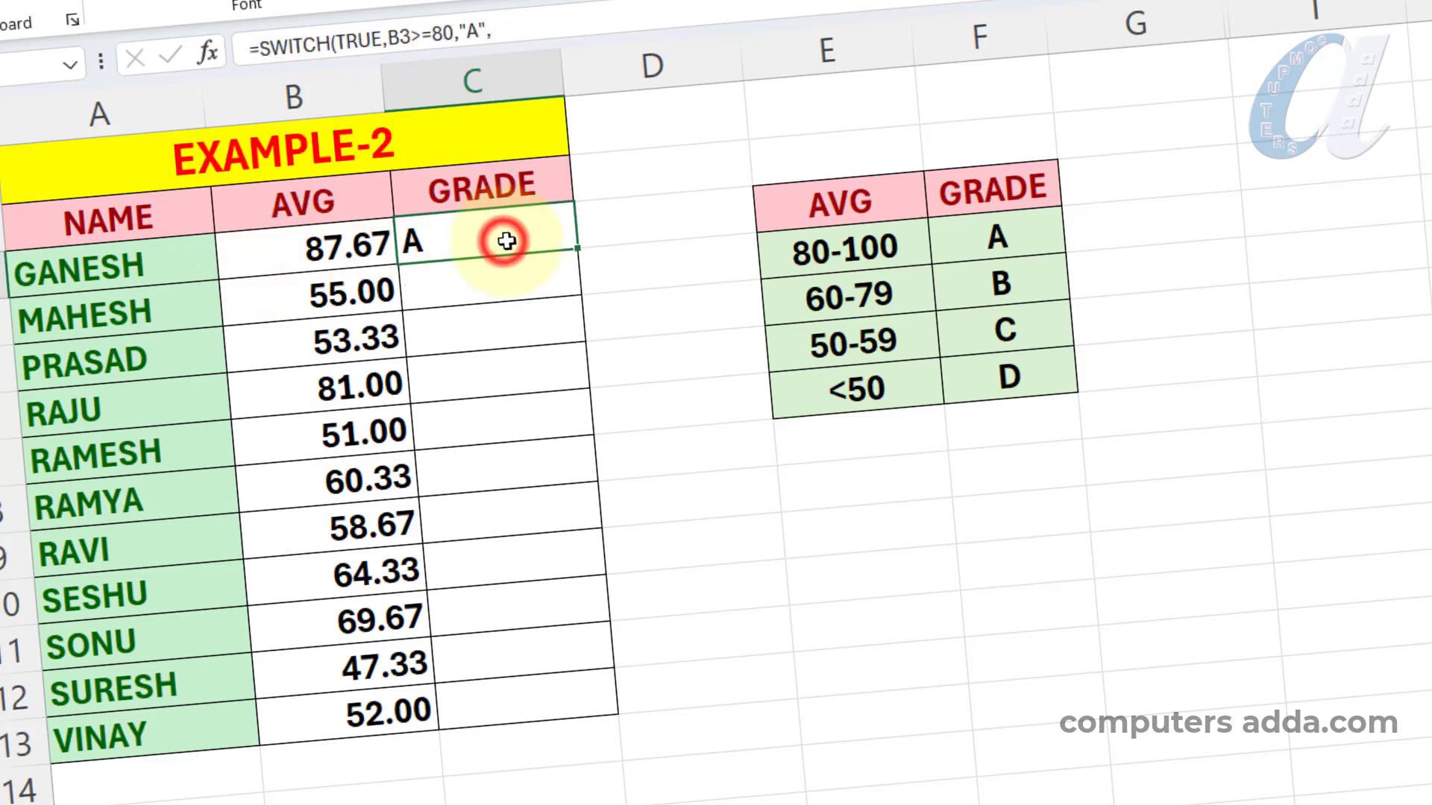
double_click(575, 250)
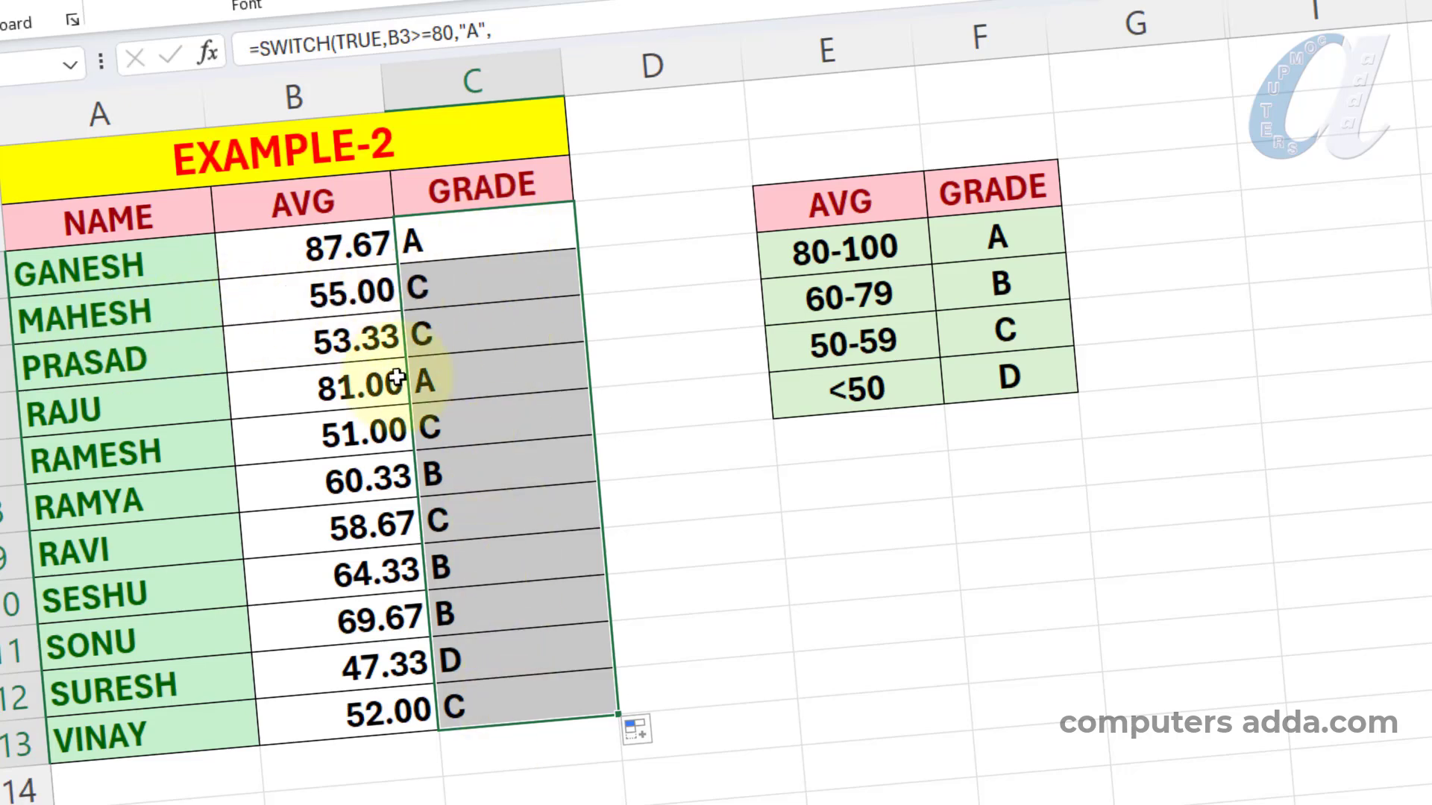
Review the SWITCH formula in C3 and compare it with the equivalent nested IF formula on the sheet
left_click(518, 236)
double_click(519, 237)
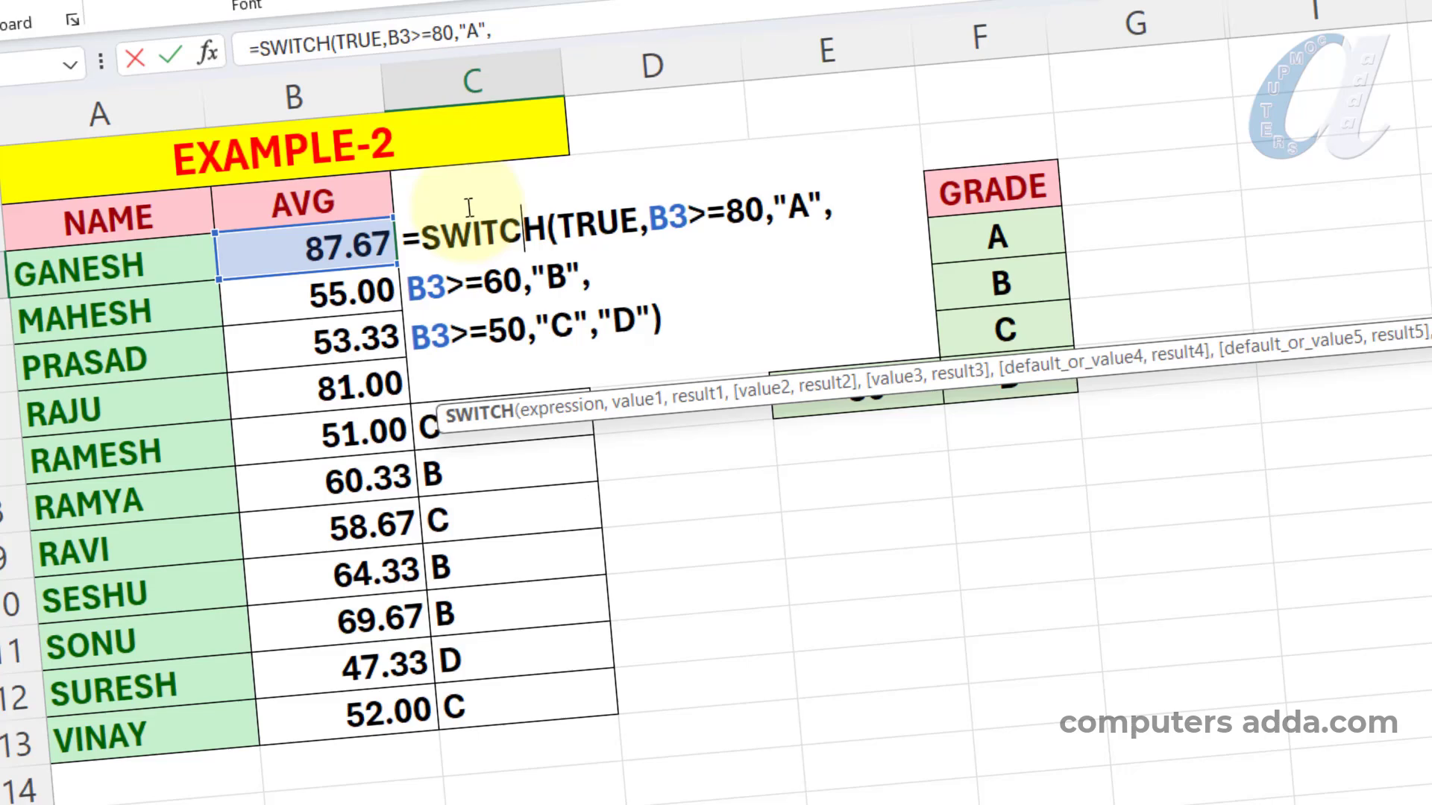
key("Return")
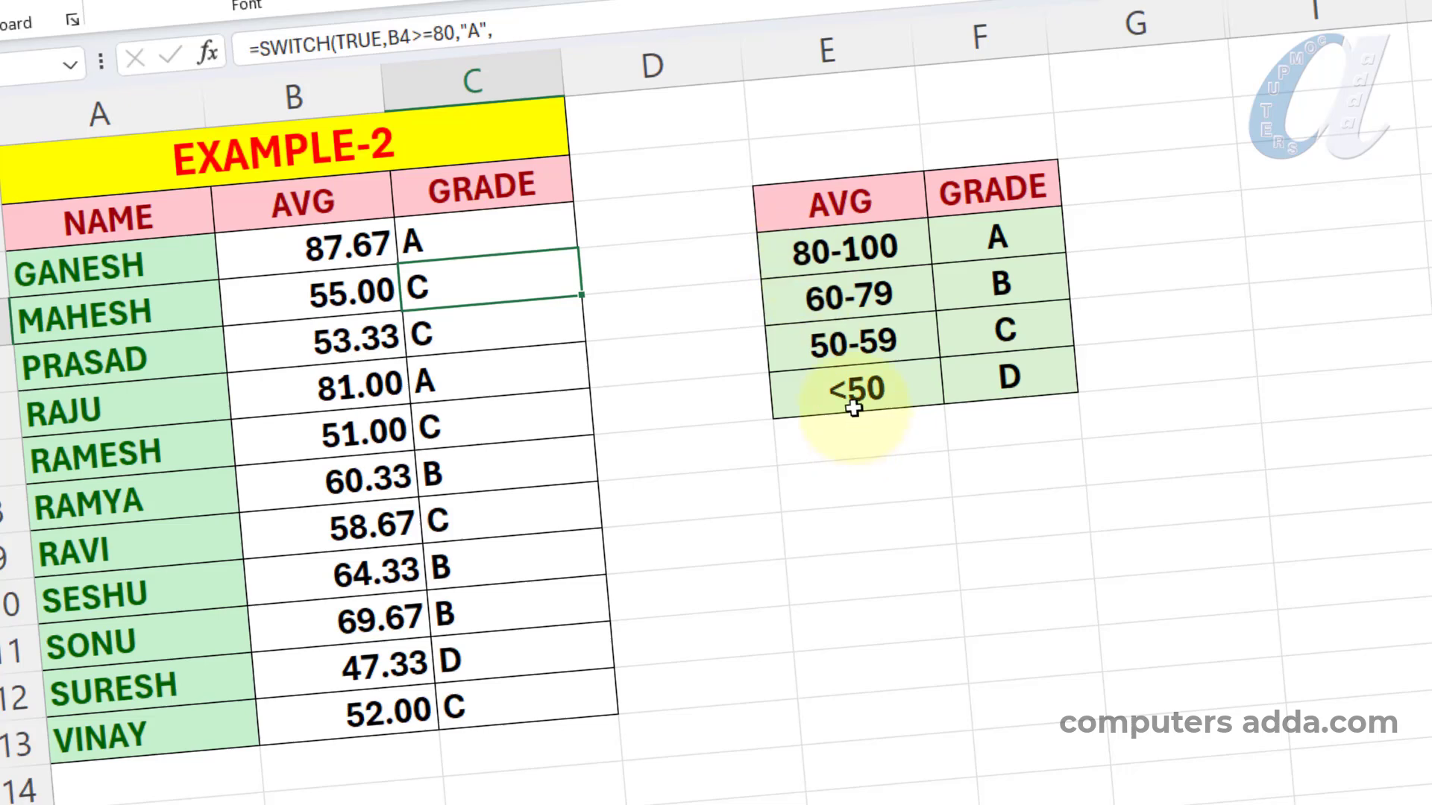
left_click(483, 234)
double_click(483, 234)
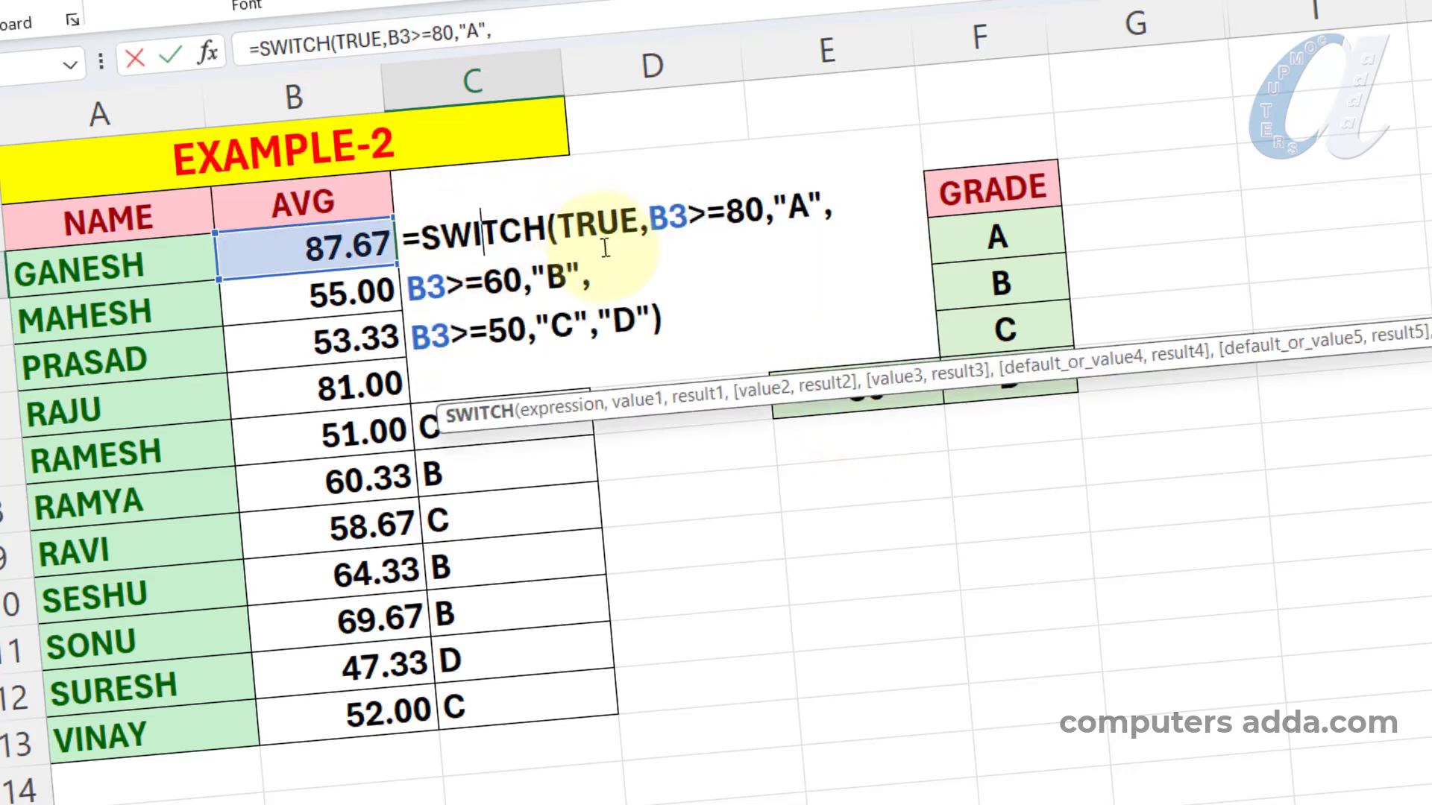
left_click(483, 231)
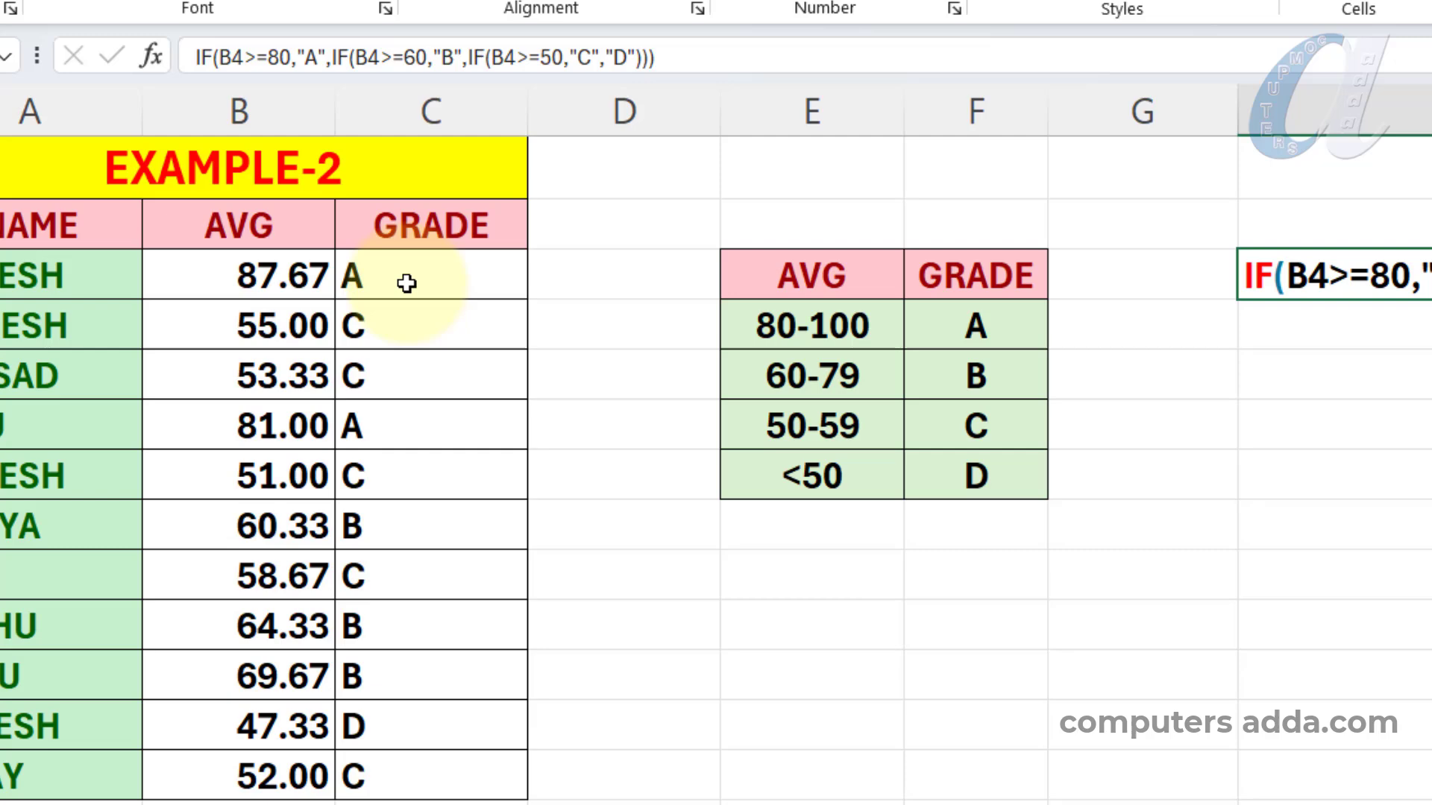
left_click(611, 261)
double_click(612, 261)
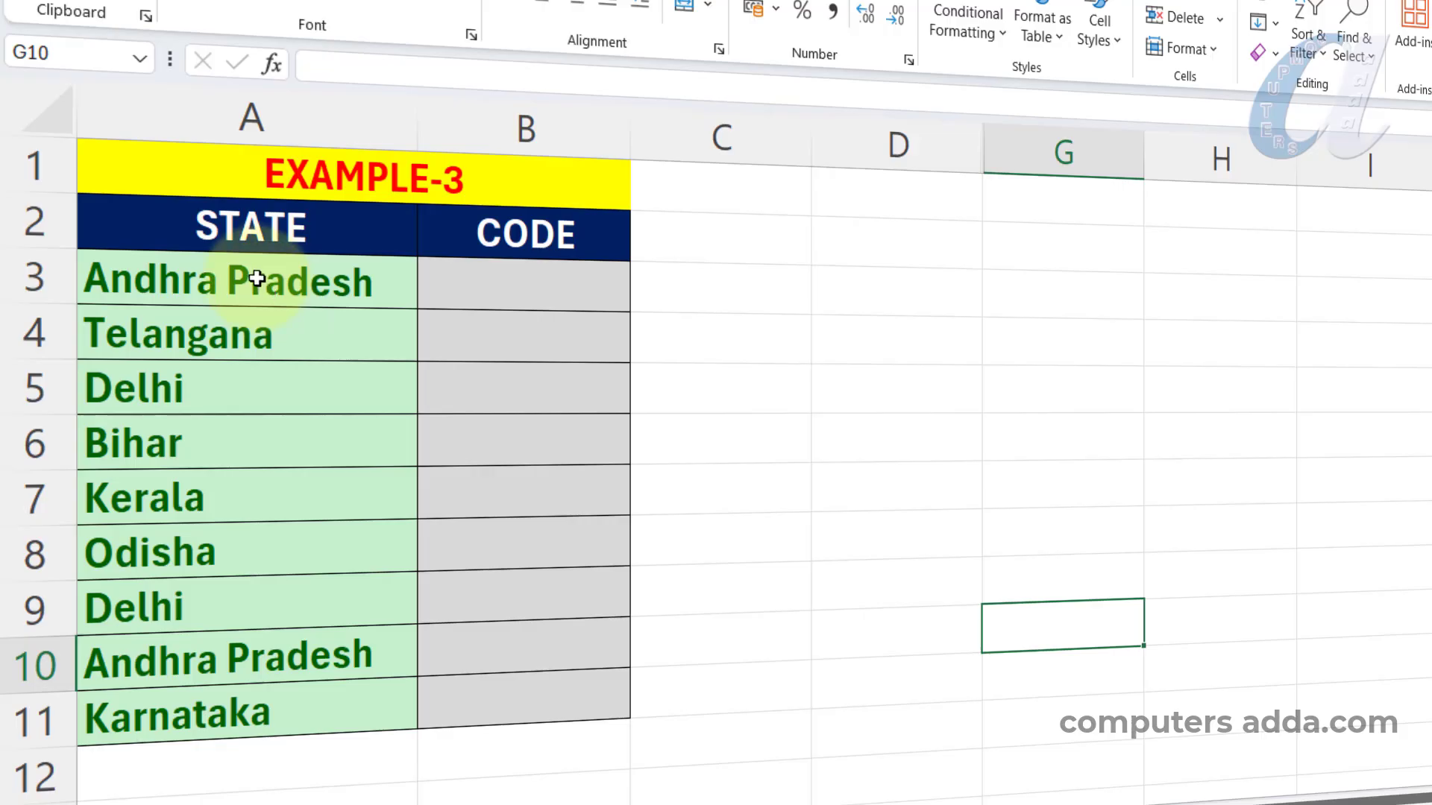
Select the state names in A3:A11 of the Example-3 table
left_click_drag(239, 281, 234, 707)
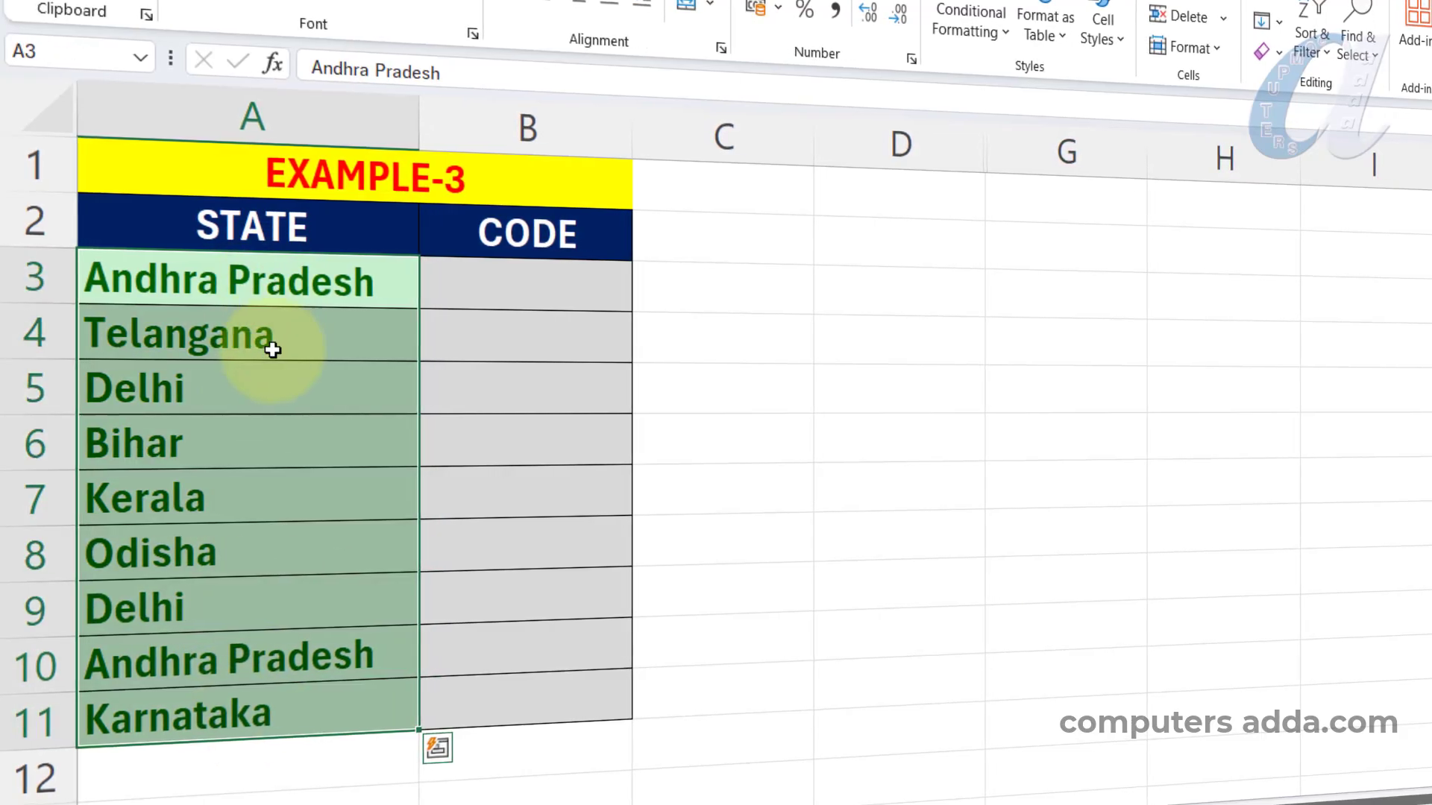
Select the first code cell B3 and unhide columns E and F holding the state-code reference table
left_click(572, 291)
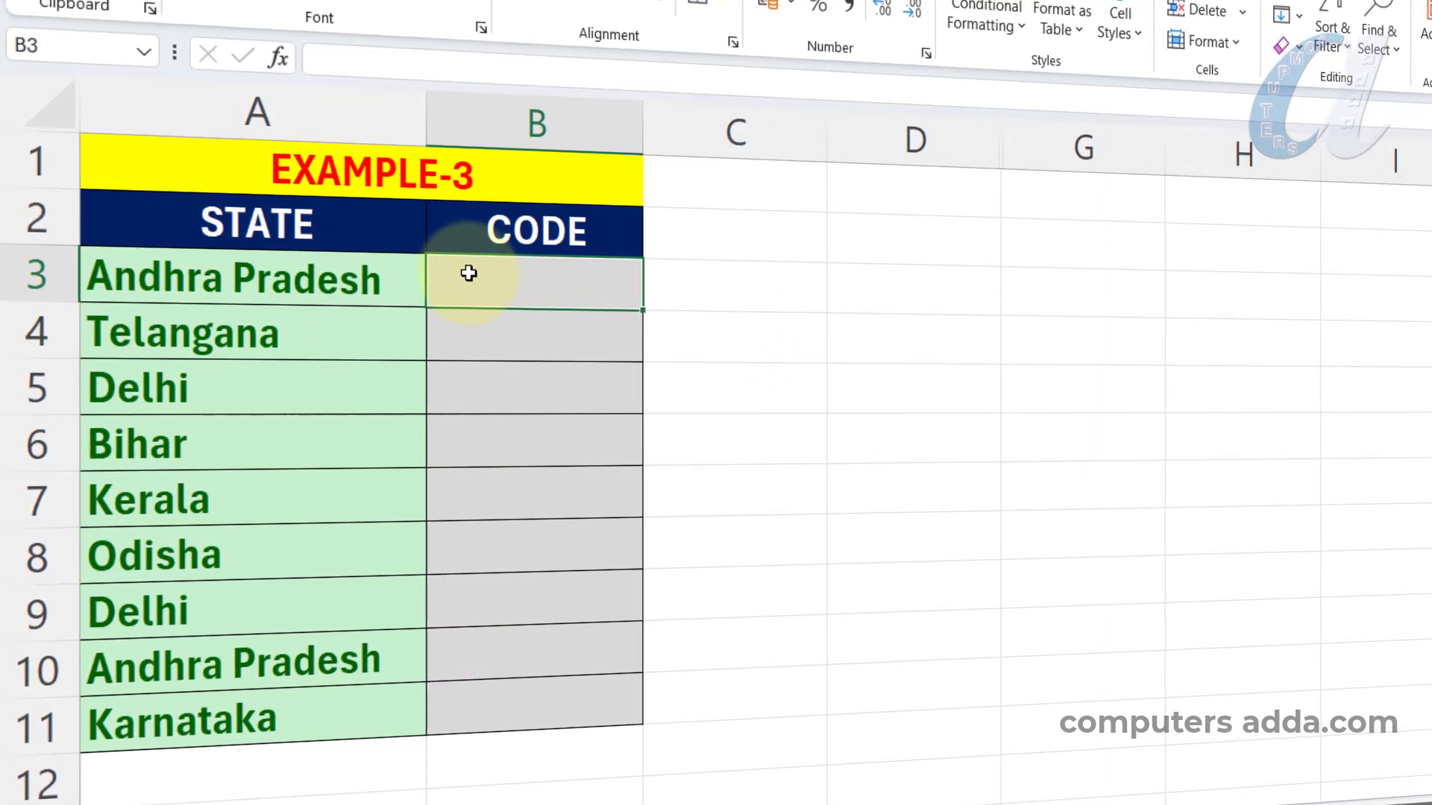
double_click(1013, 151)
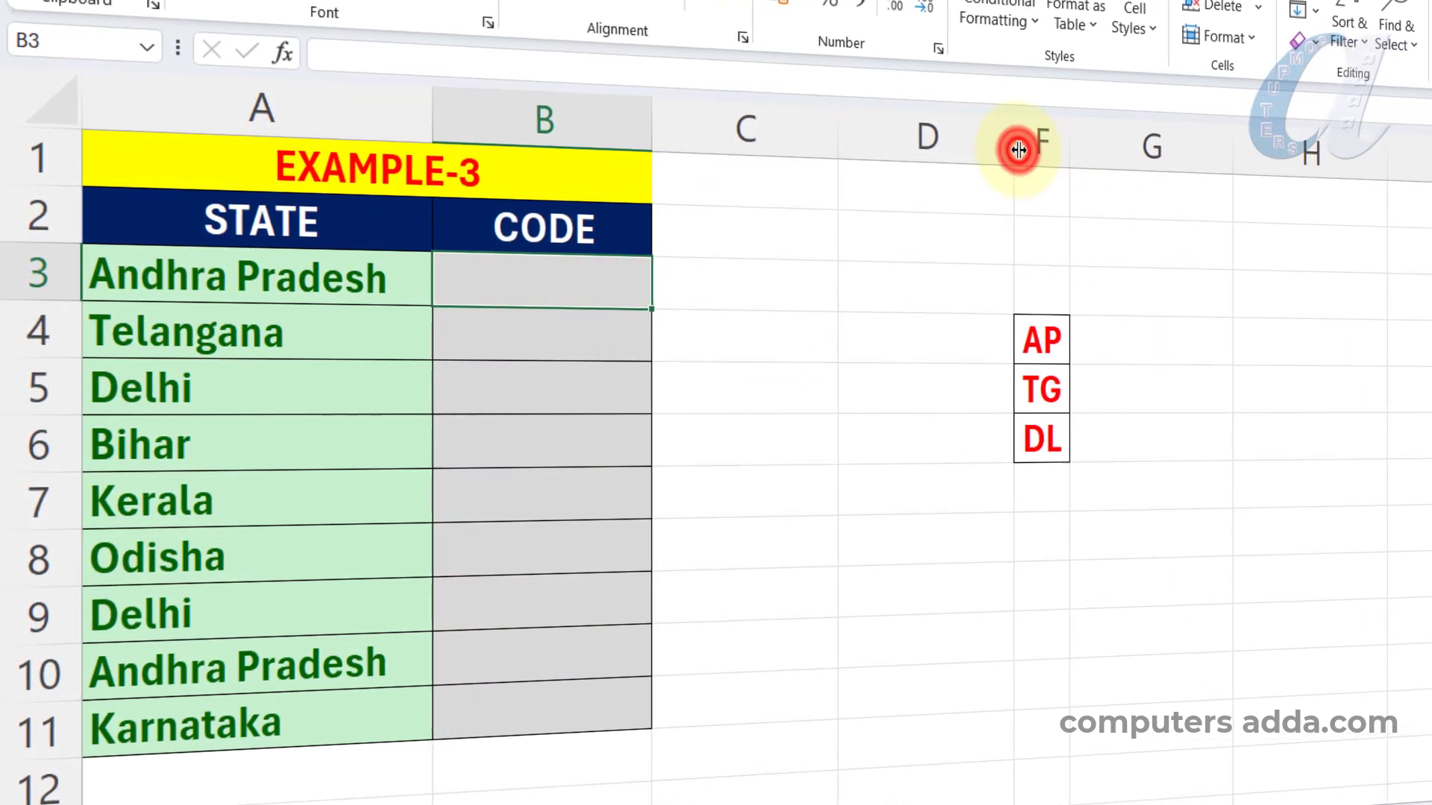
double_click(1013, 150)
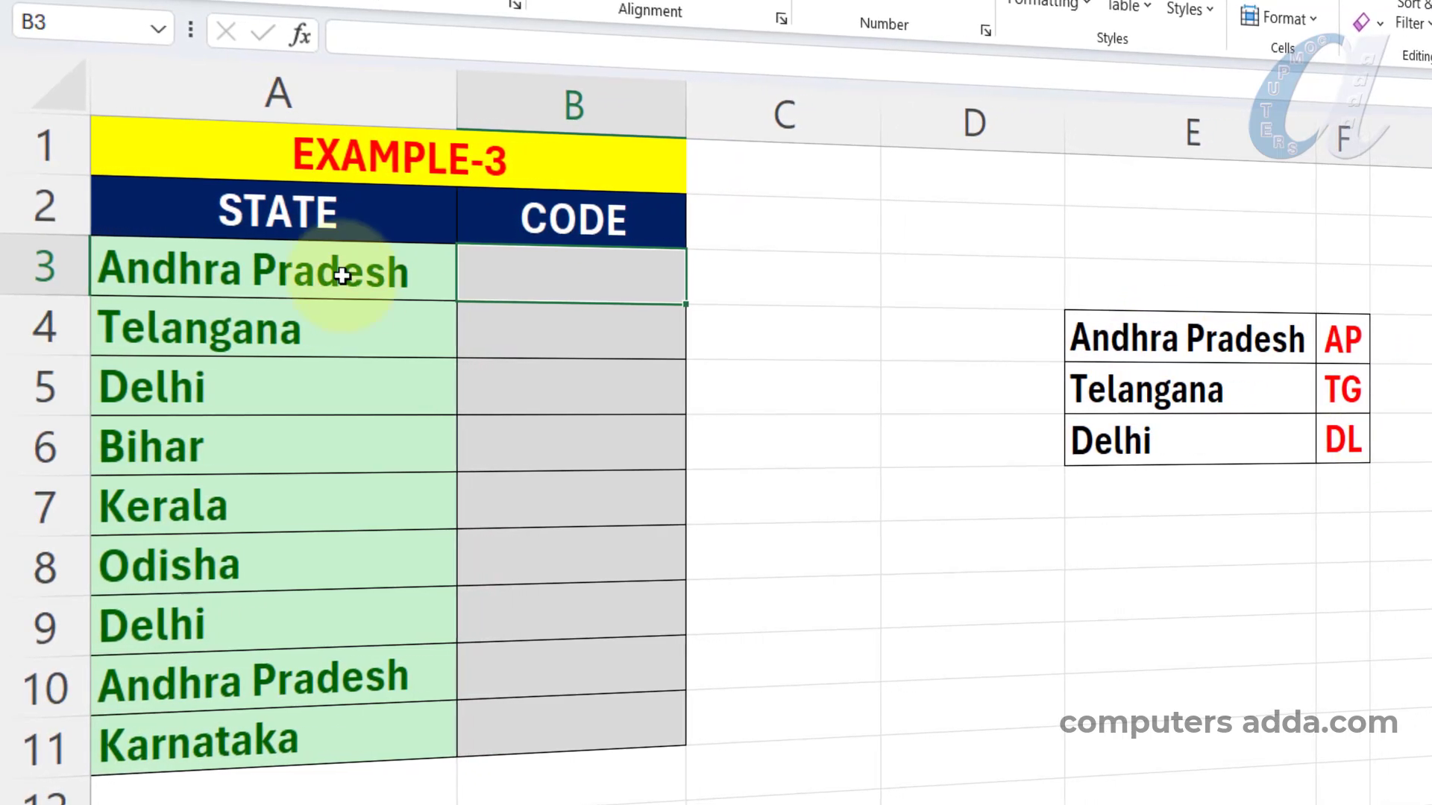
Start a SWITCH formula in B3 that evaluates A3 and returns "AP" for "Andhra Pradesh"
type("=swi")
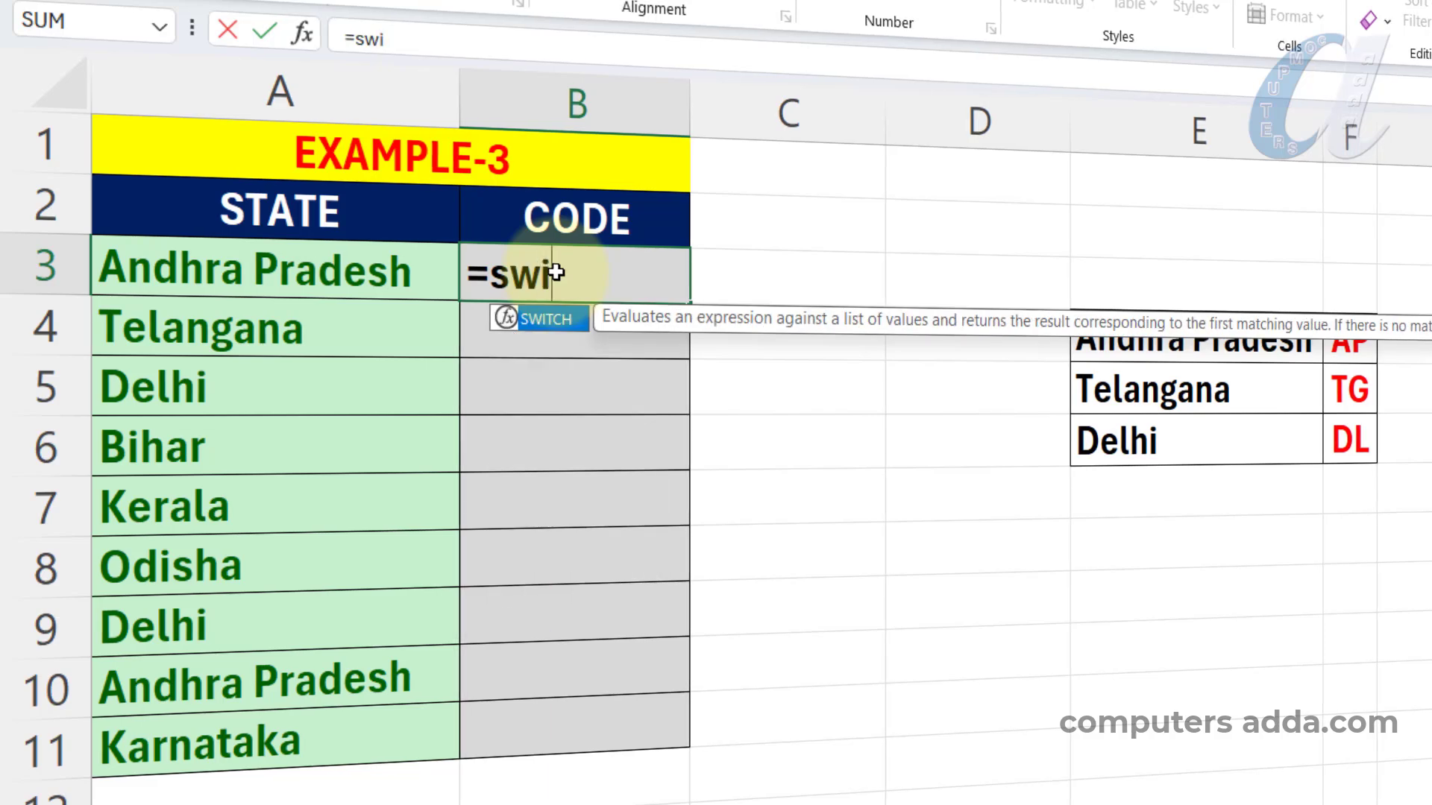
key("Tab")
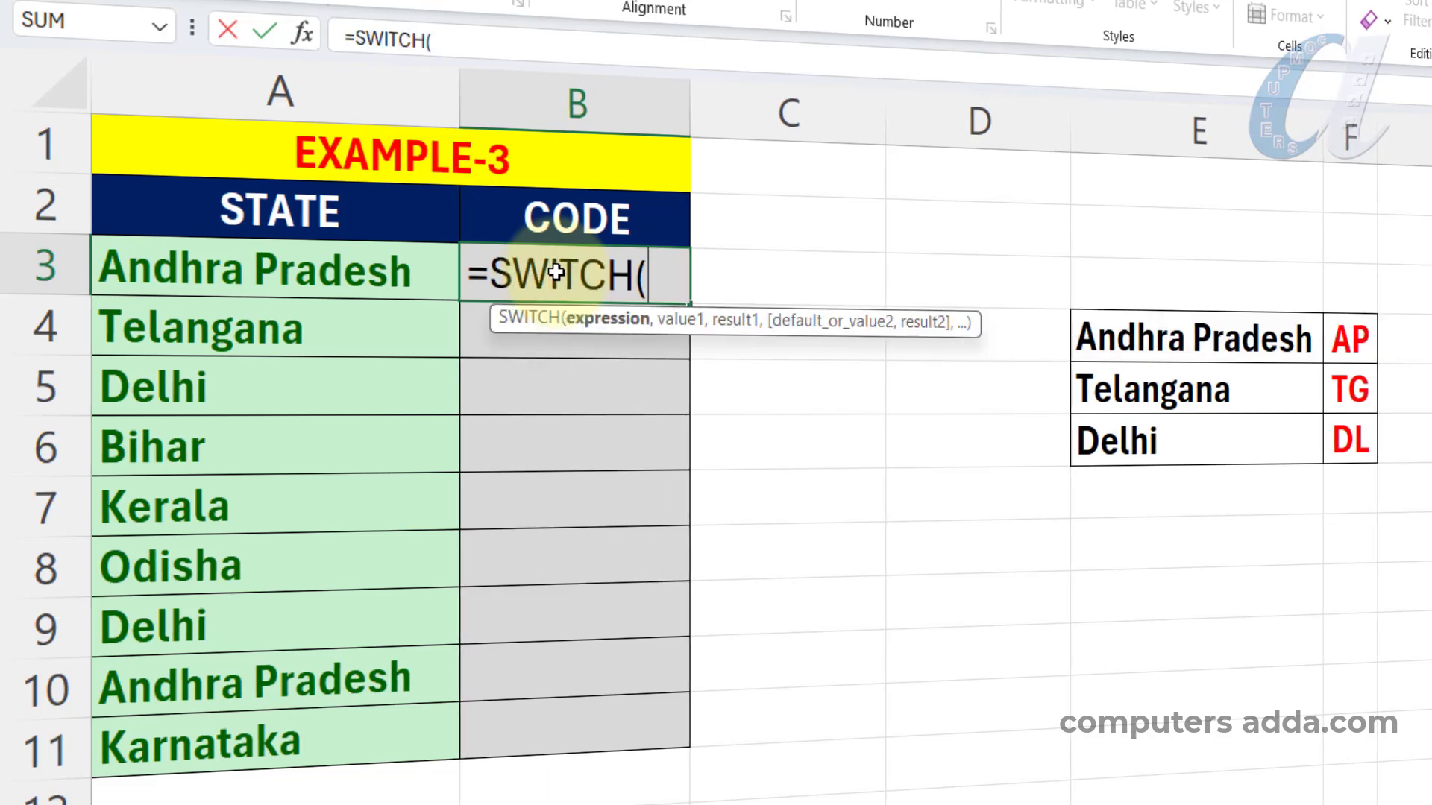
left_click(295, 276)
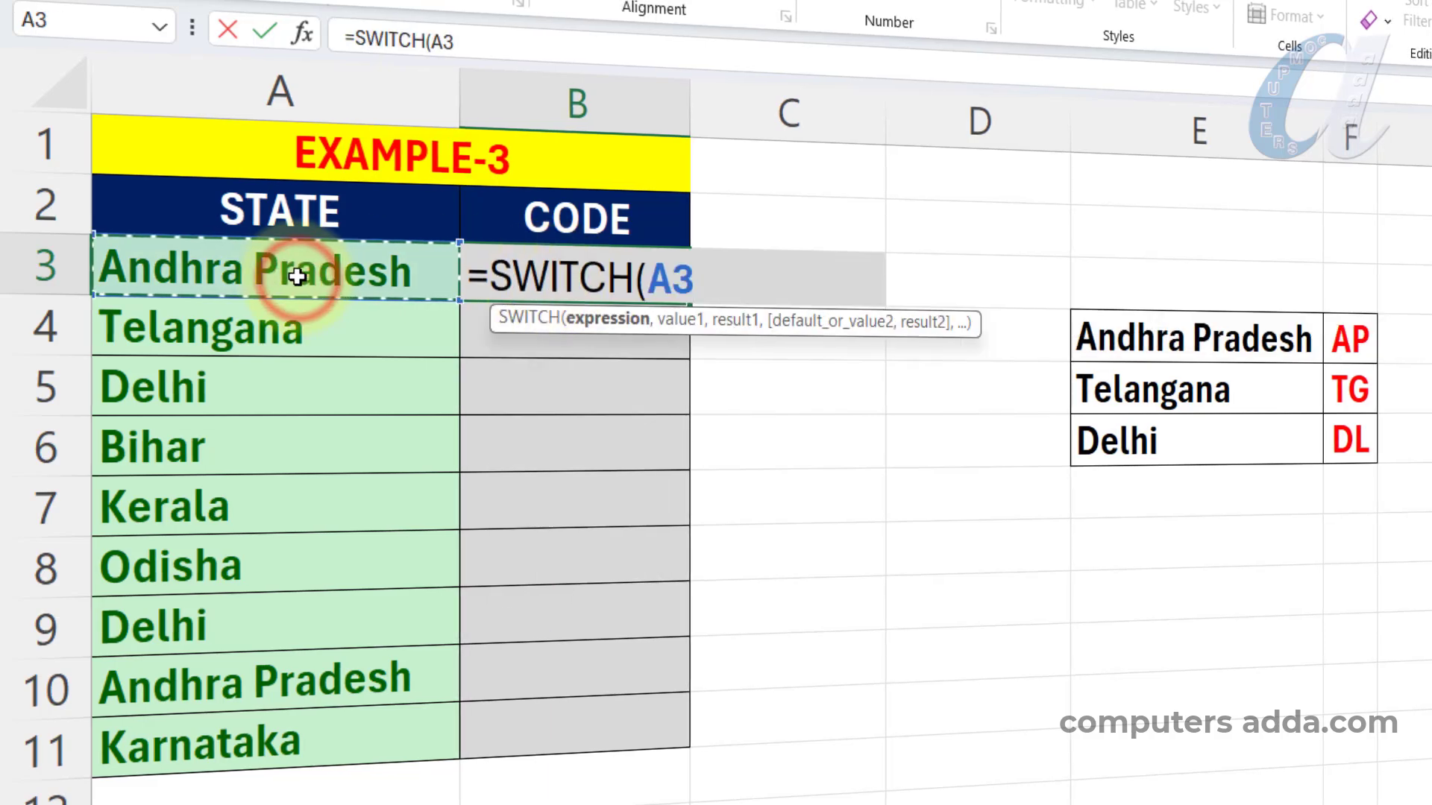
type(",")
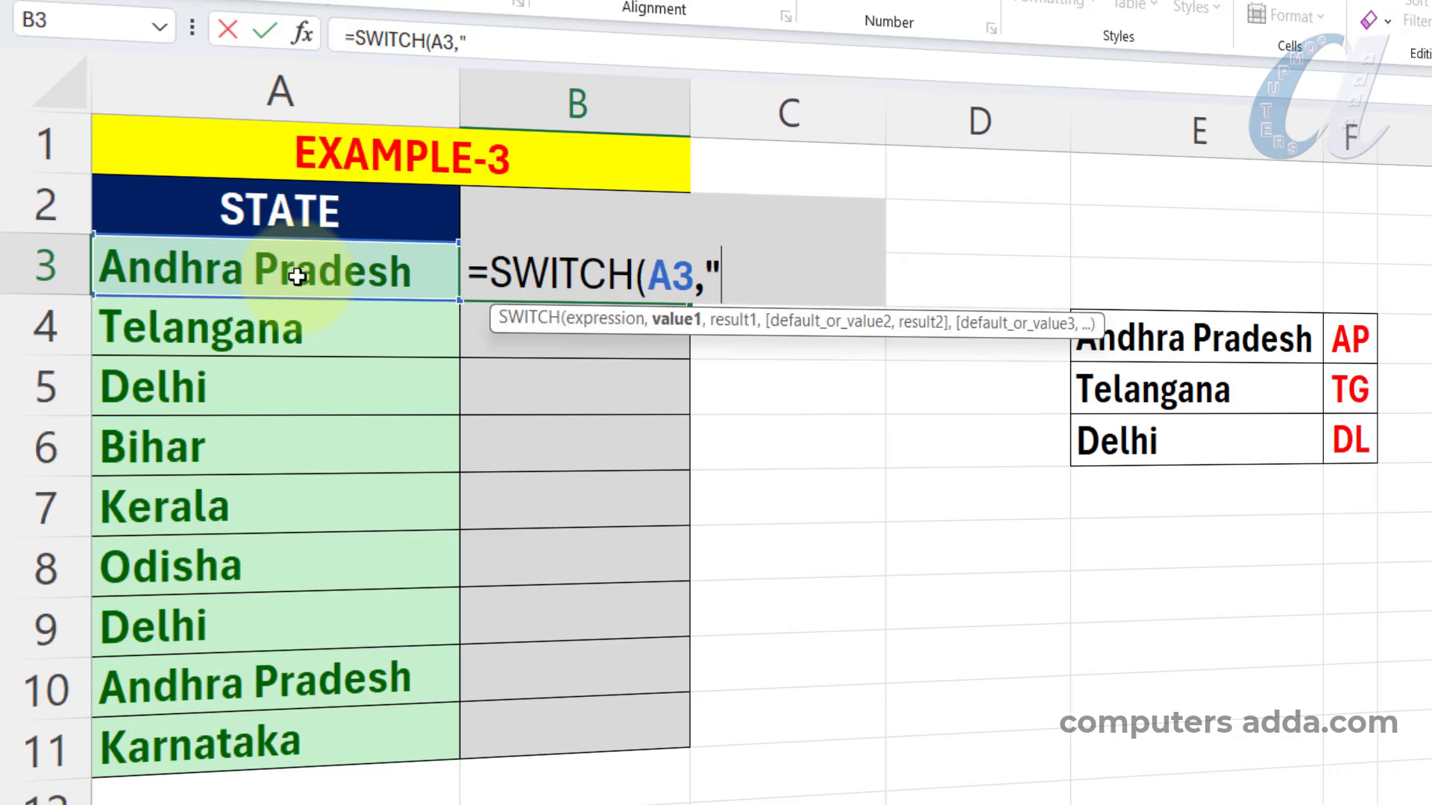
type("Andhra Pradesh\"")
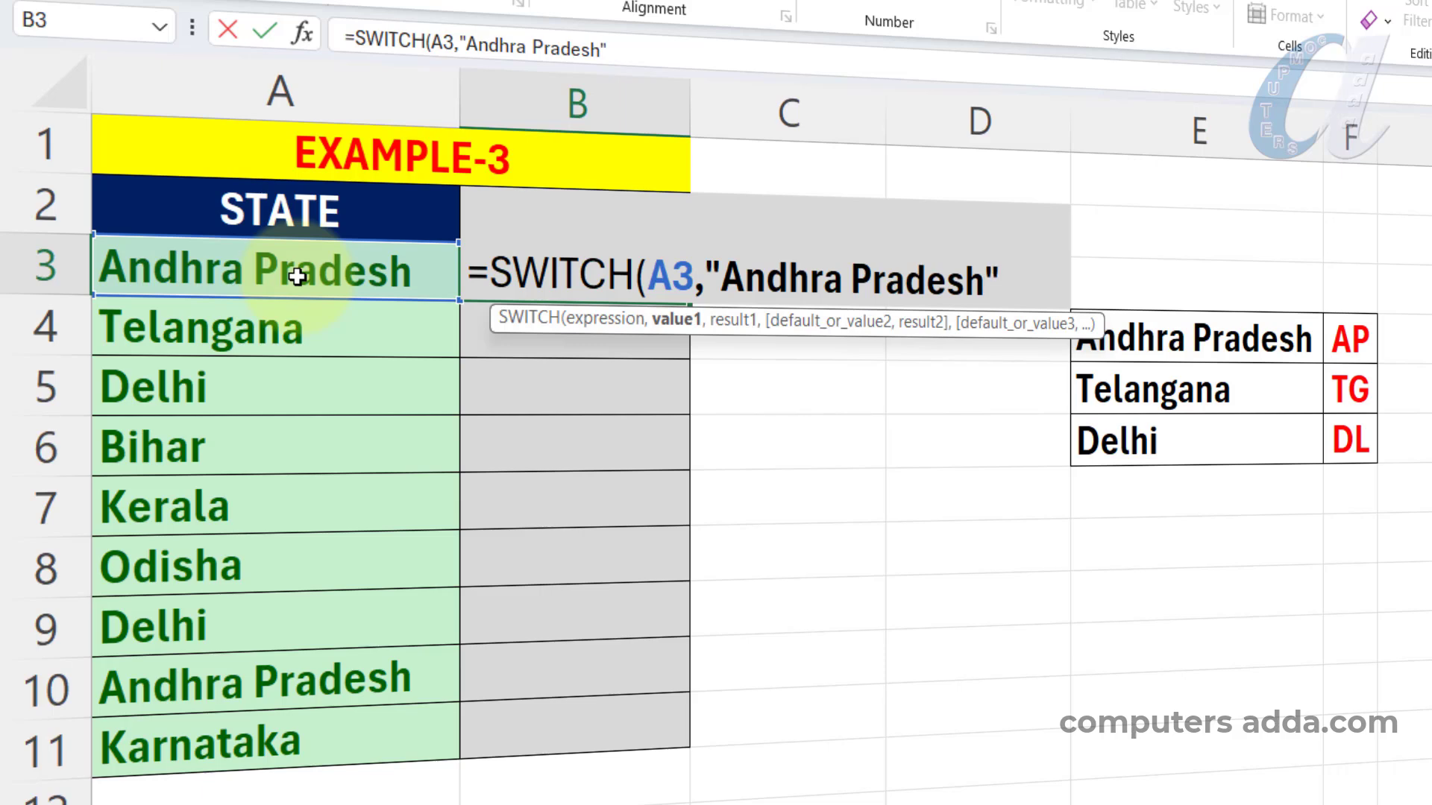
type(",")
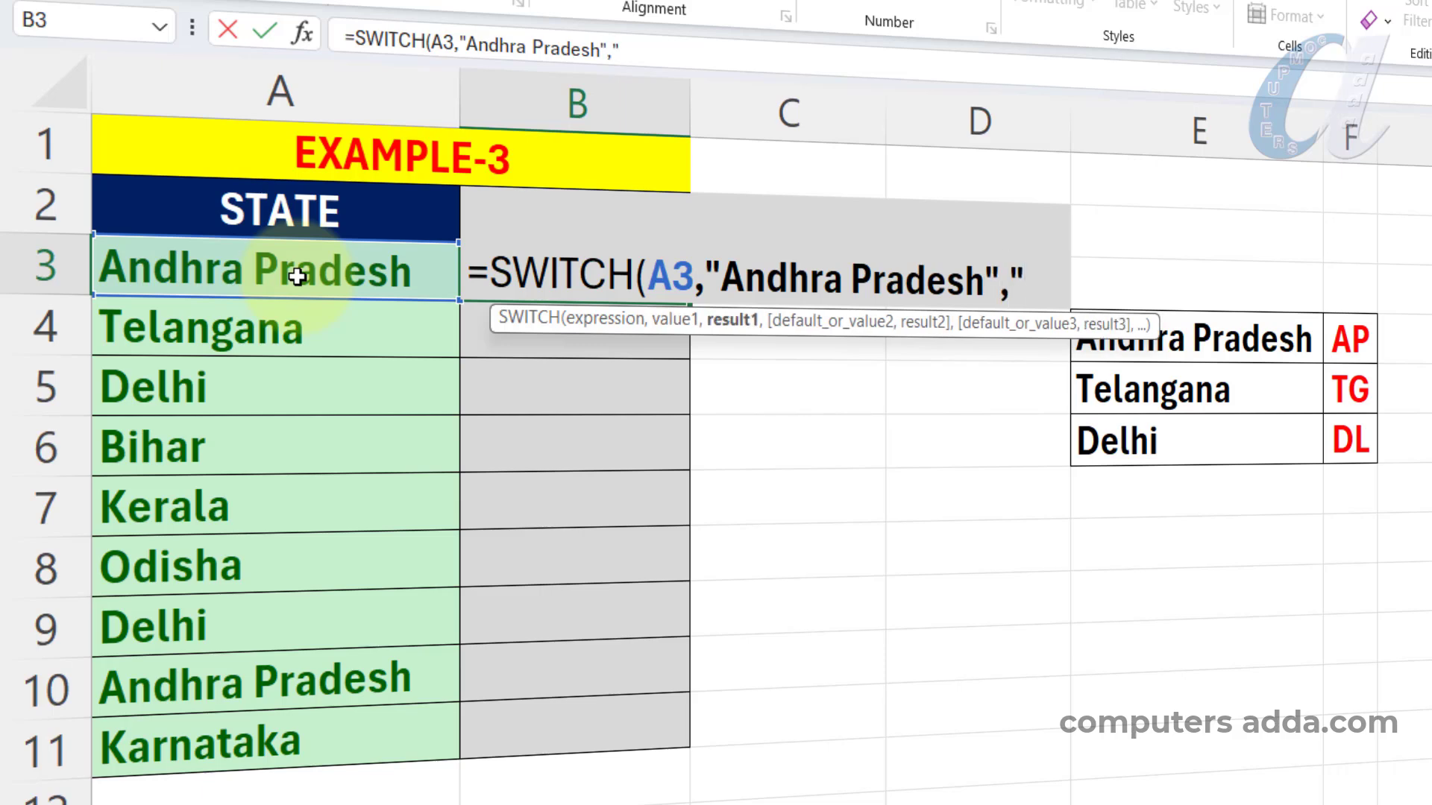
type("\"AP\"")
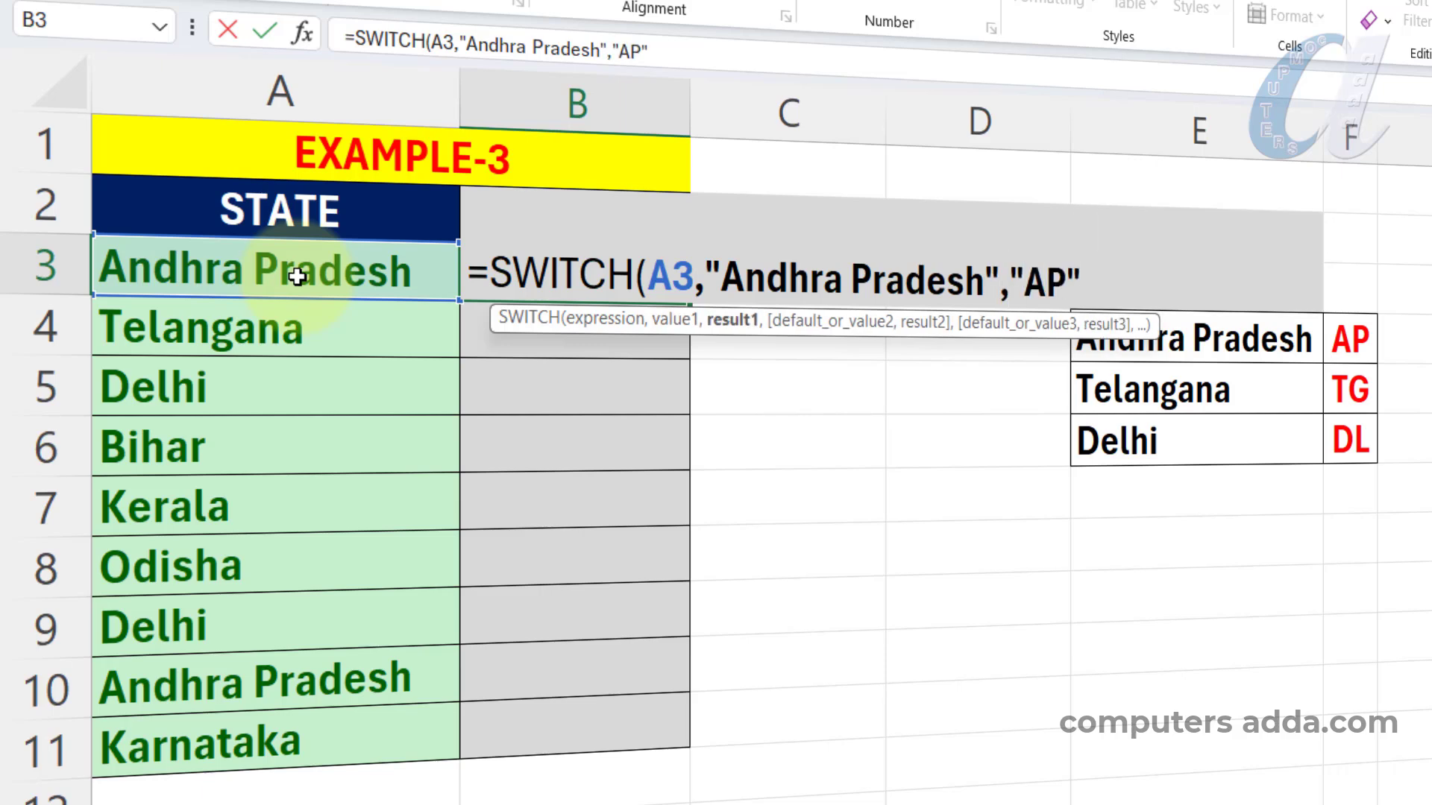
Add the pairs "Telangana","TG" and "Delhi","DL" to the SWITCH formula, each on a new line
type(",")
key("alt+Return")
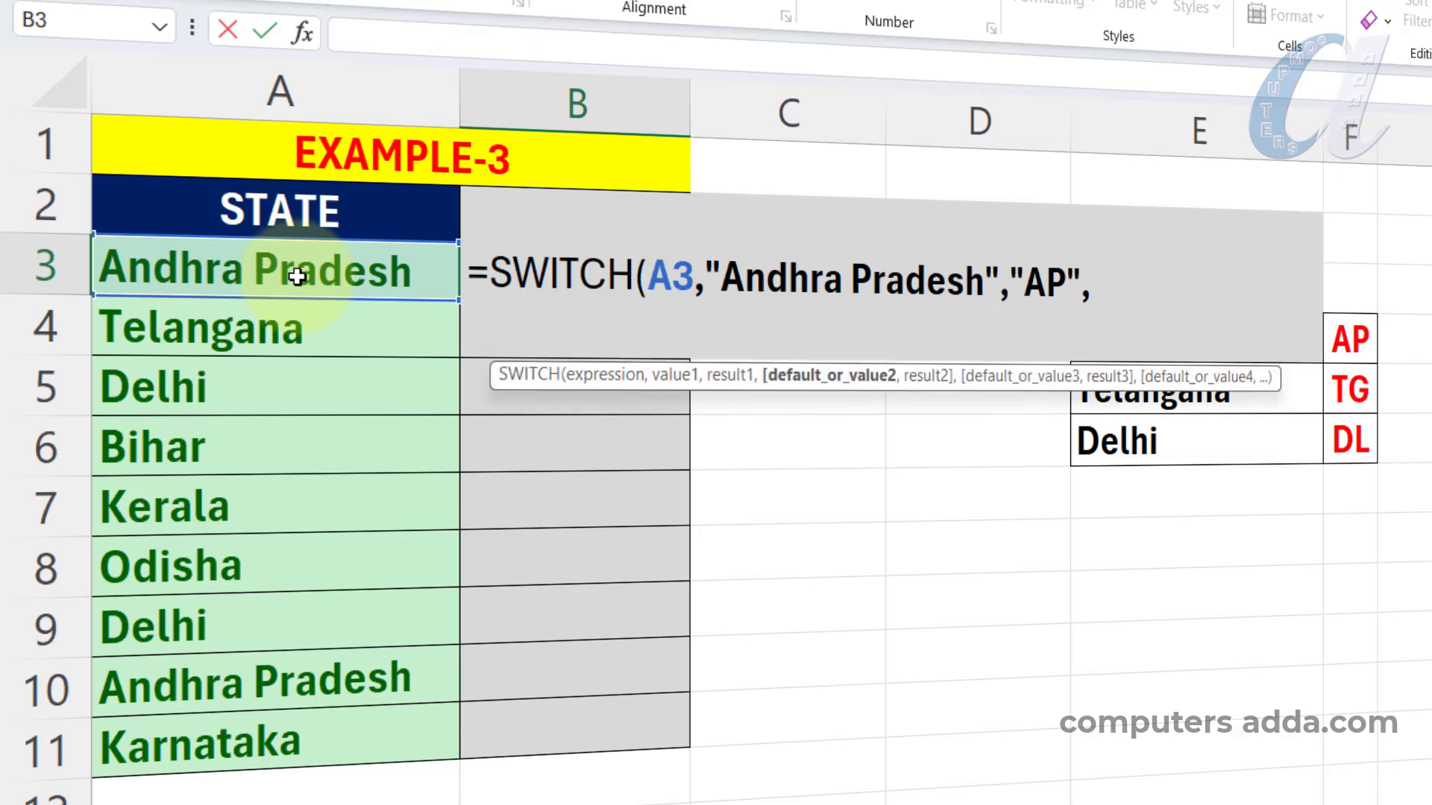
type("\"Telangana\"")
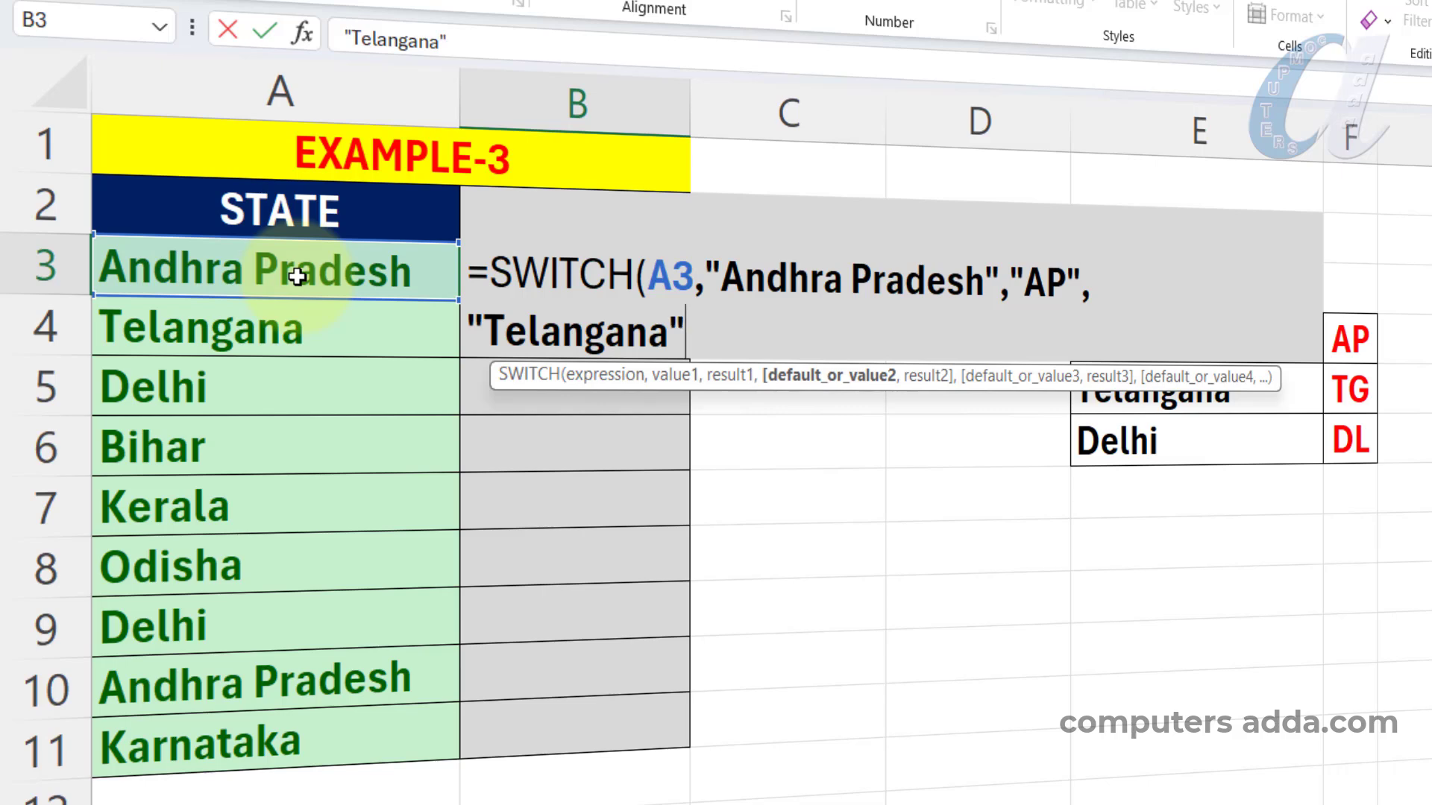
type(",\"TG")
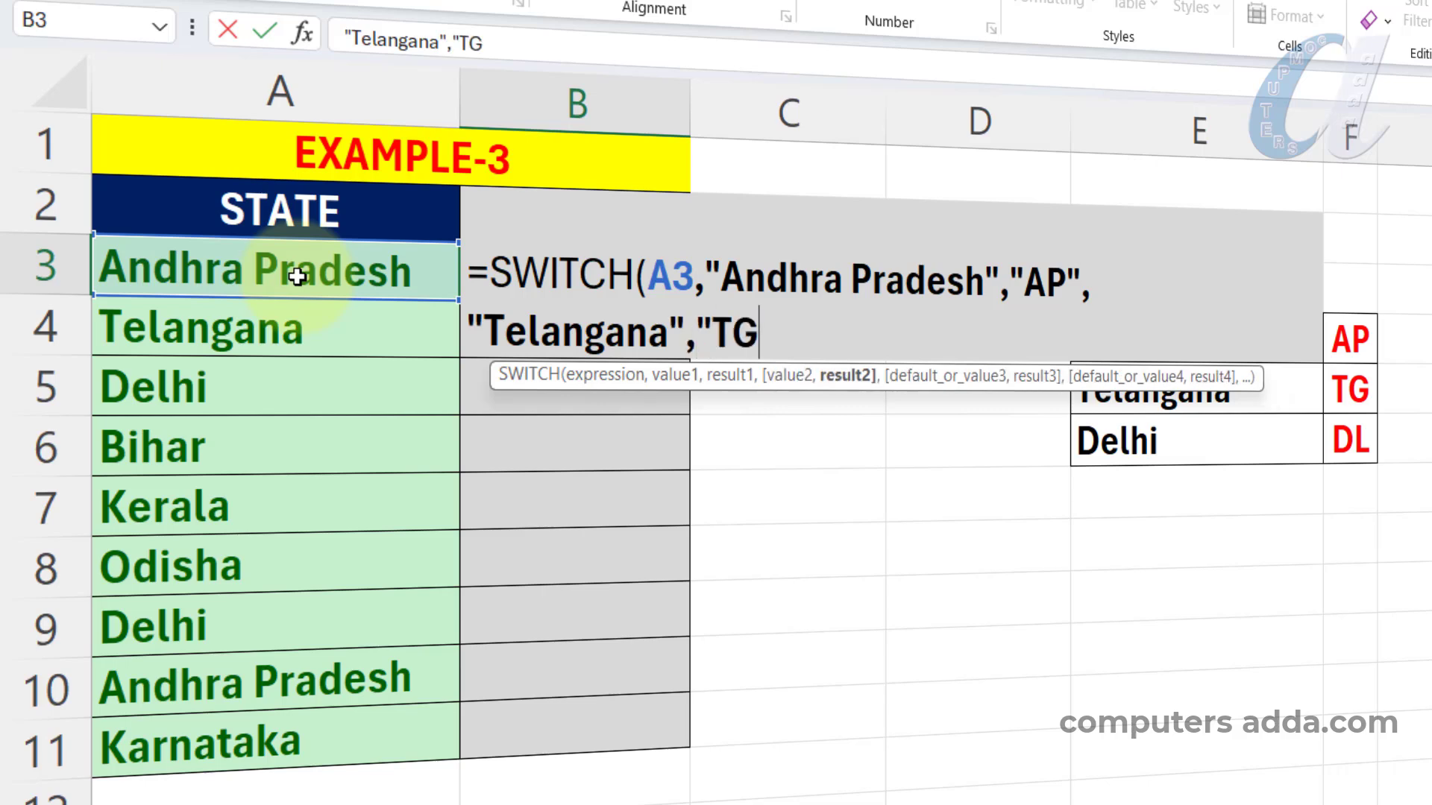
type("\",")
key("alt+Return")
type("\"Delhi\",")
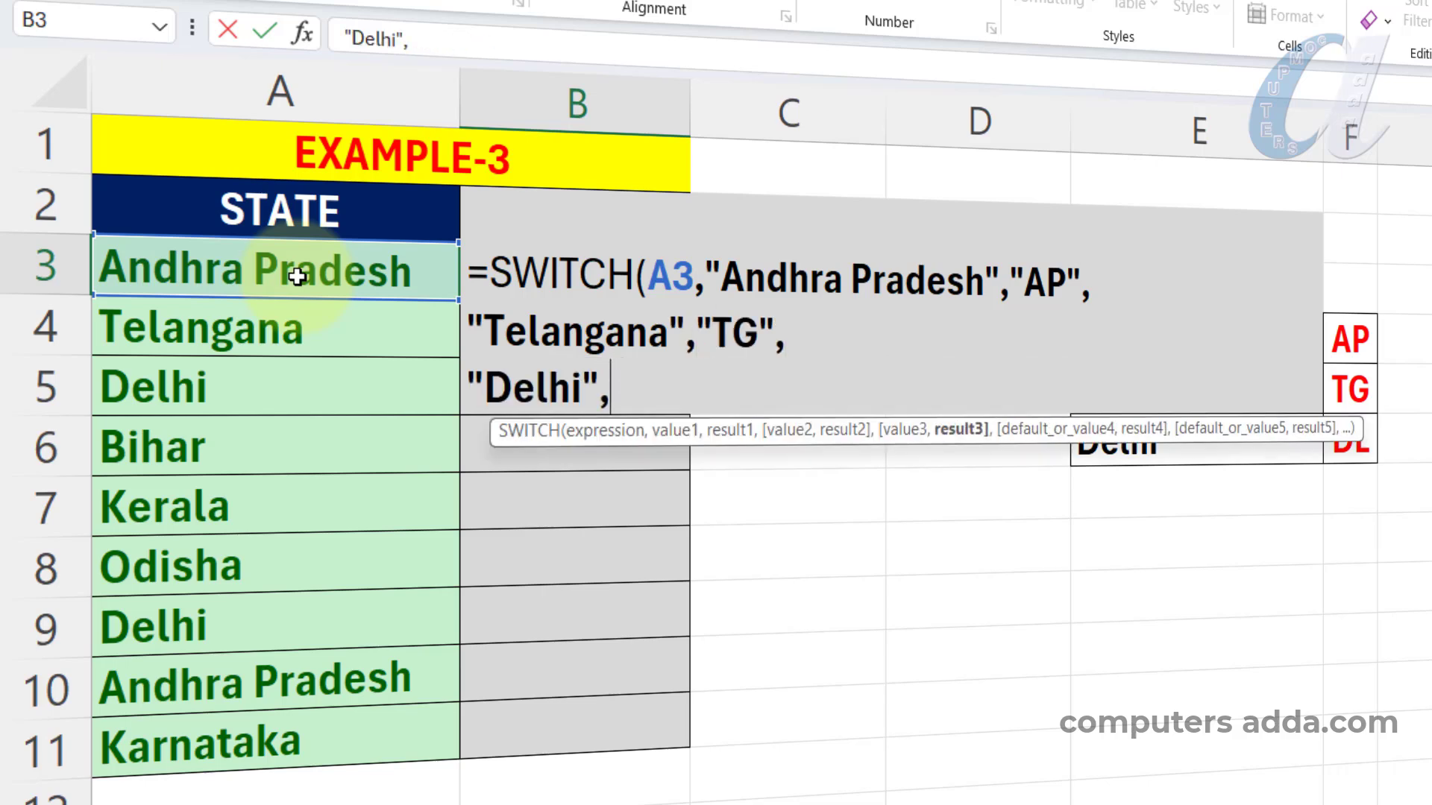
type("\"DL")
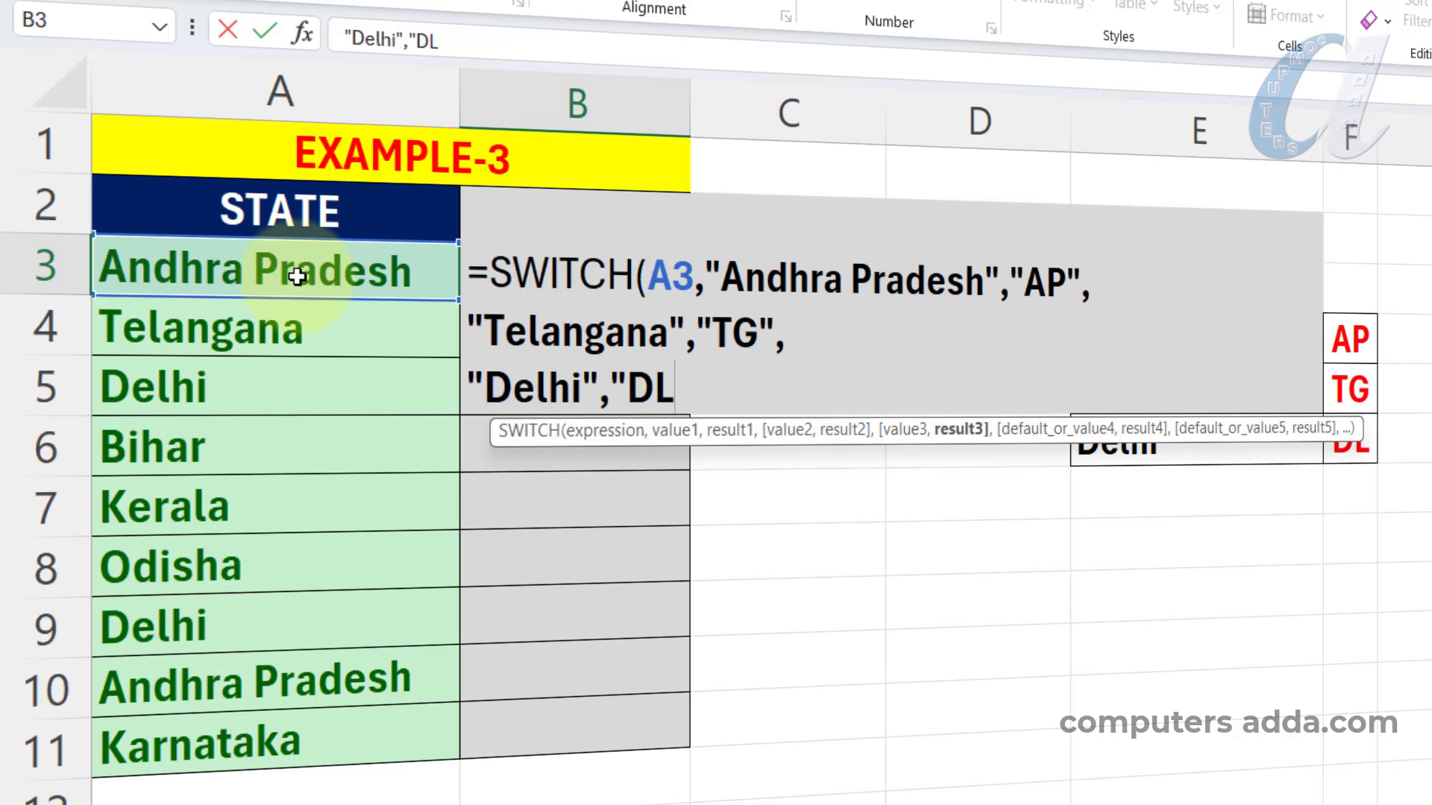
type("\",")
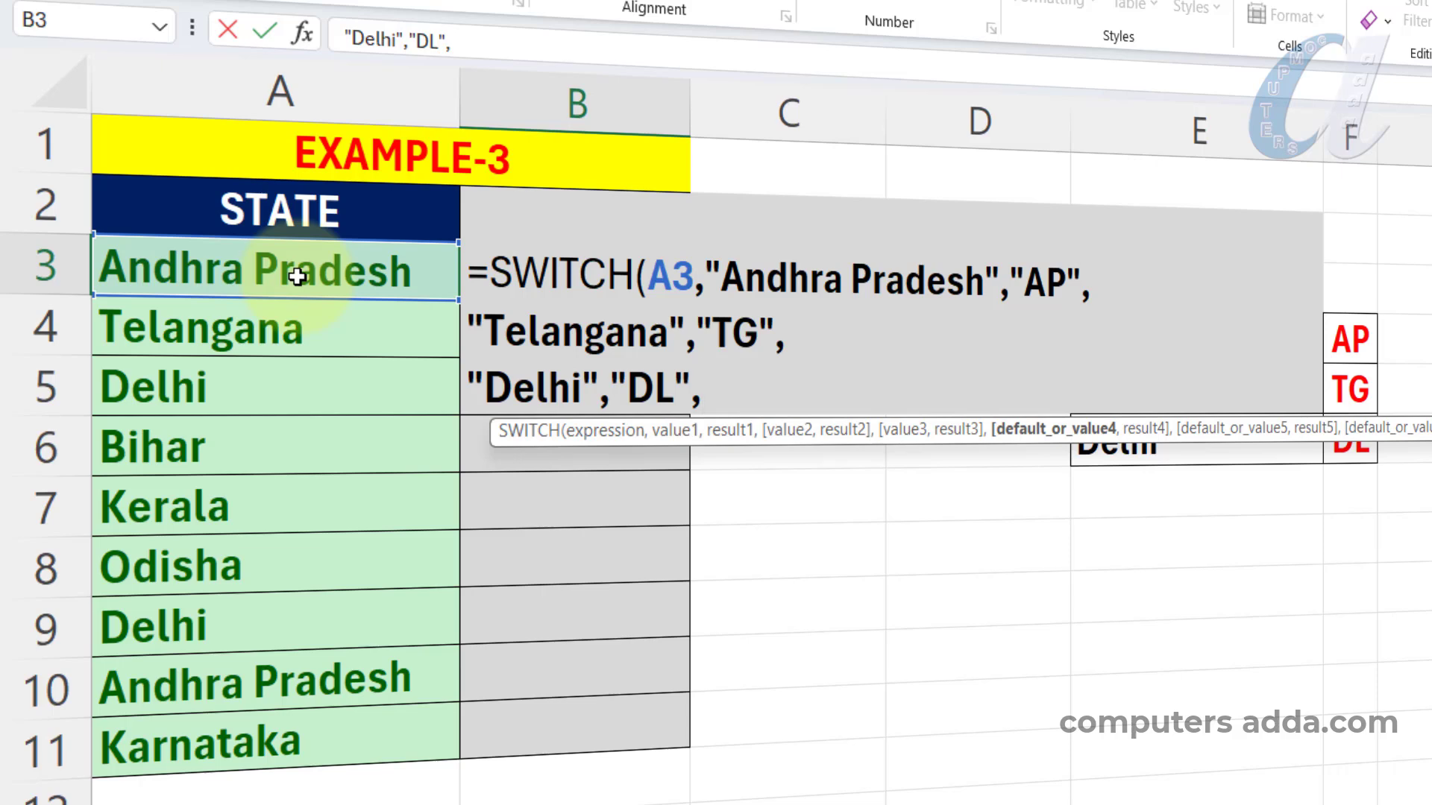
Add the pair "Kerala","KL" on a new line, close the SWITCH formula and enter it in B3
key("alt+Return")
type("\"Kerala\",\"")
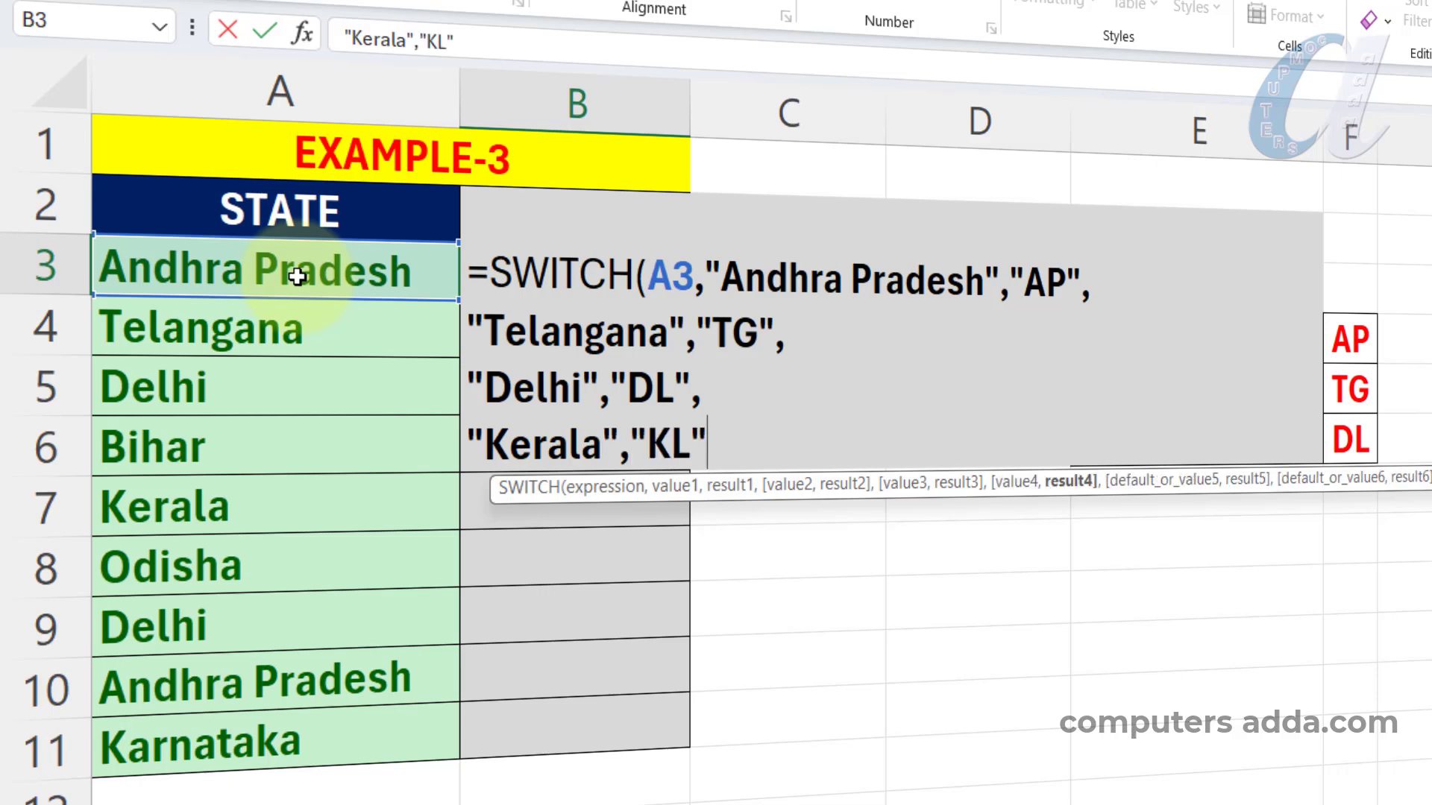
type("KL\")")
key("Return")
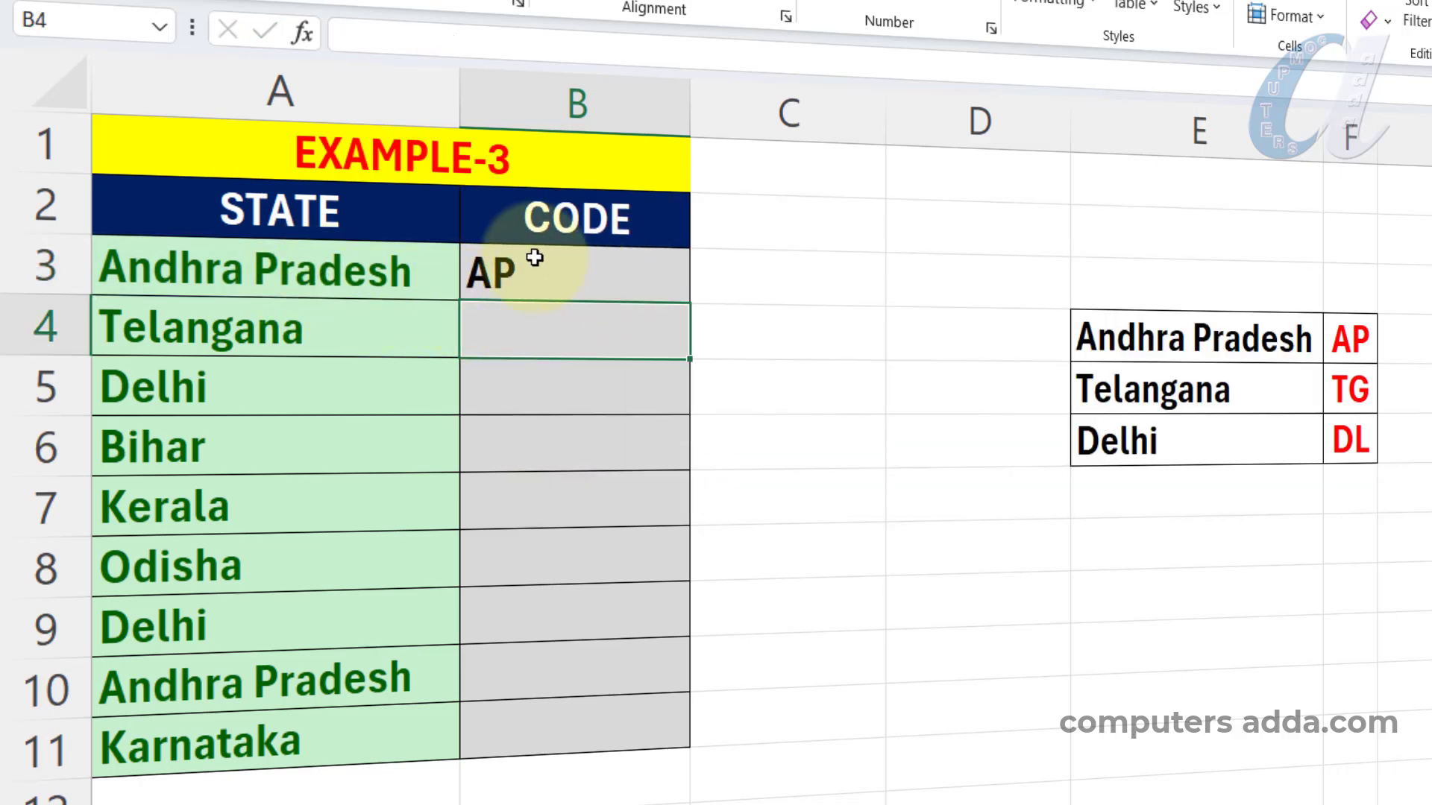
Fill the state code formula from B3 down to B11
left_click(606, 274)
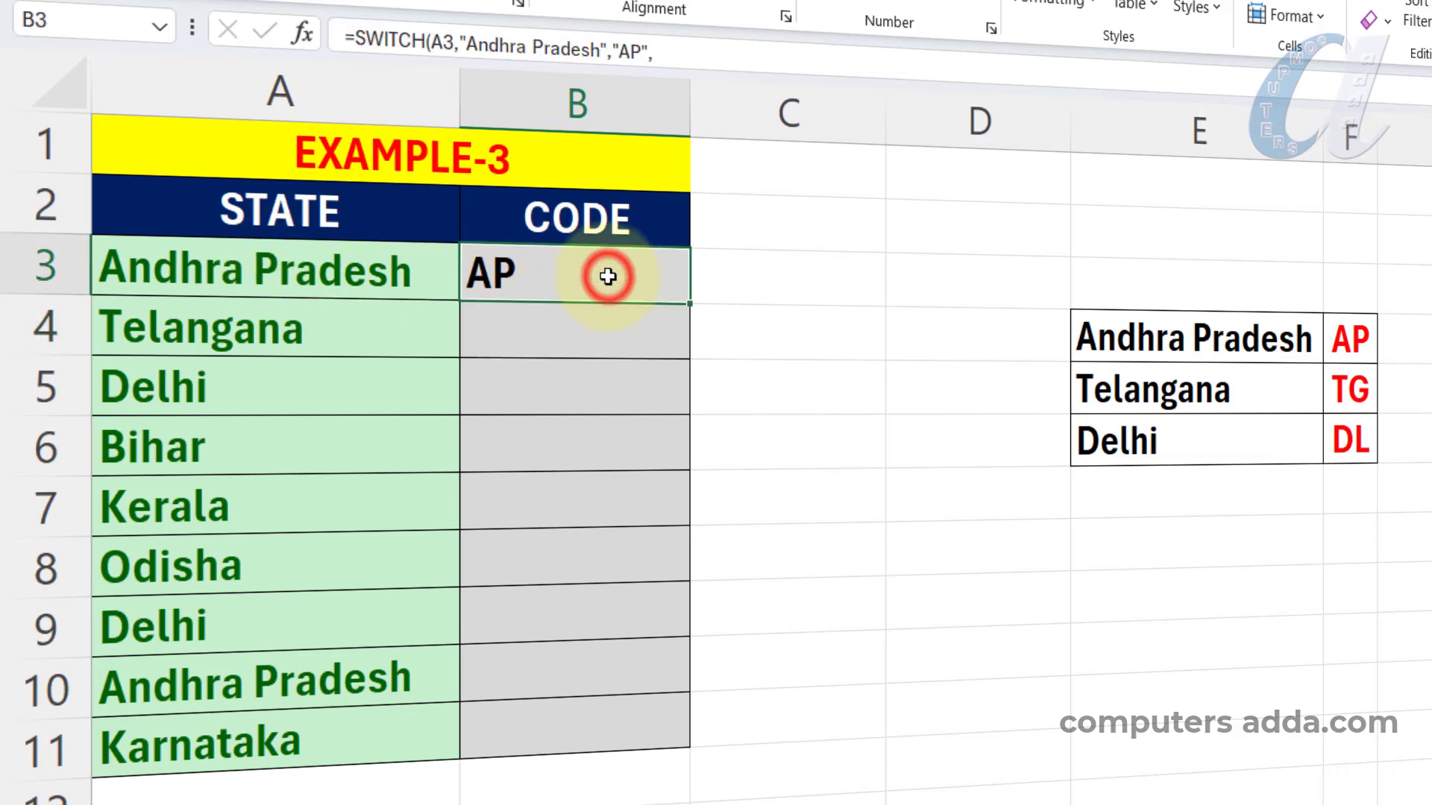
left_click_drag(689, 310, 664, 755)
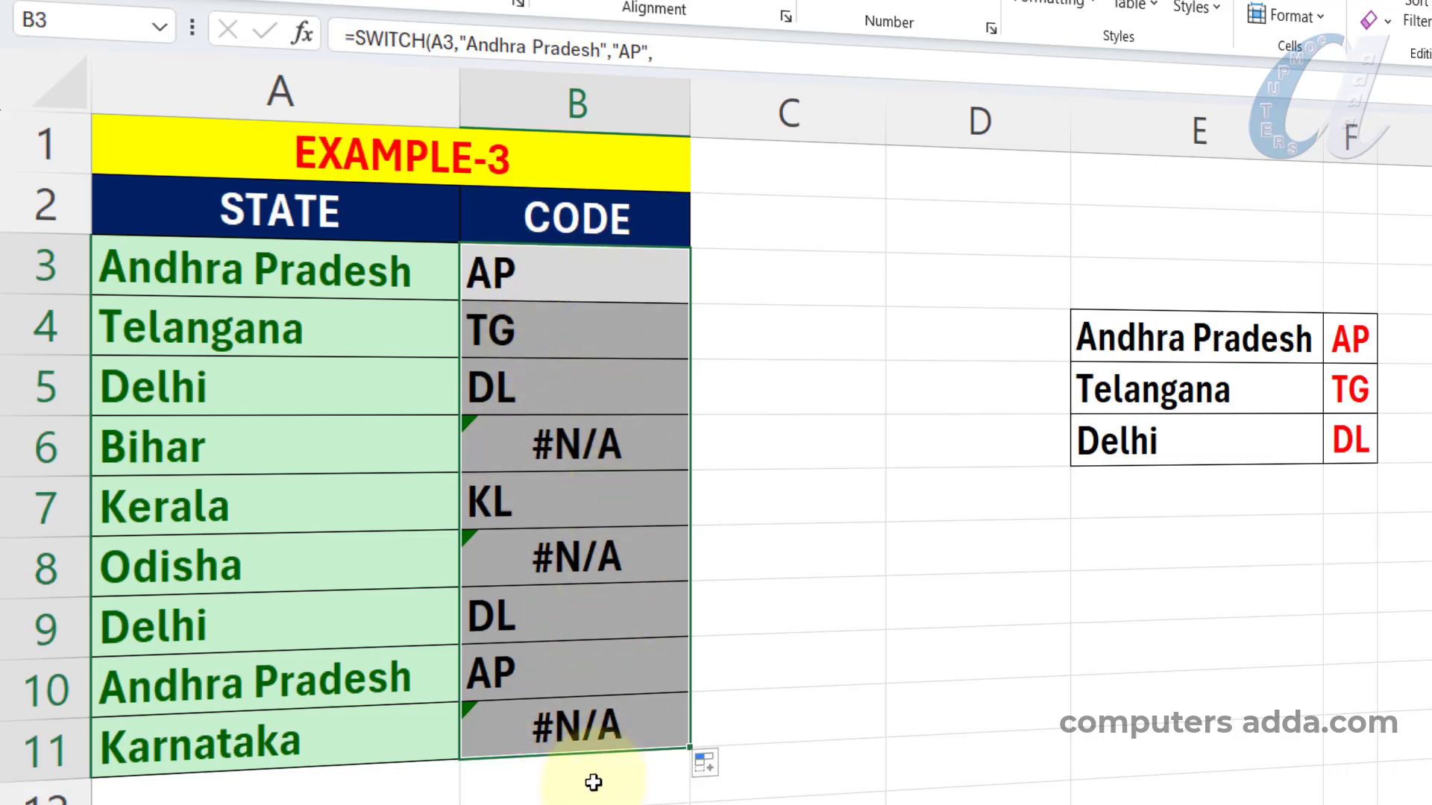
Change the state in A6 to Andhra Pradesh and open the SWITCH formula in B3 for review
left_click(204, 459)
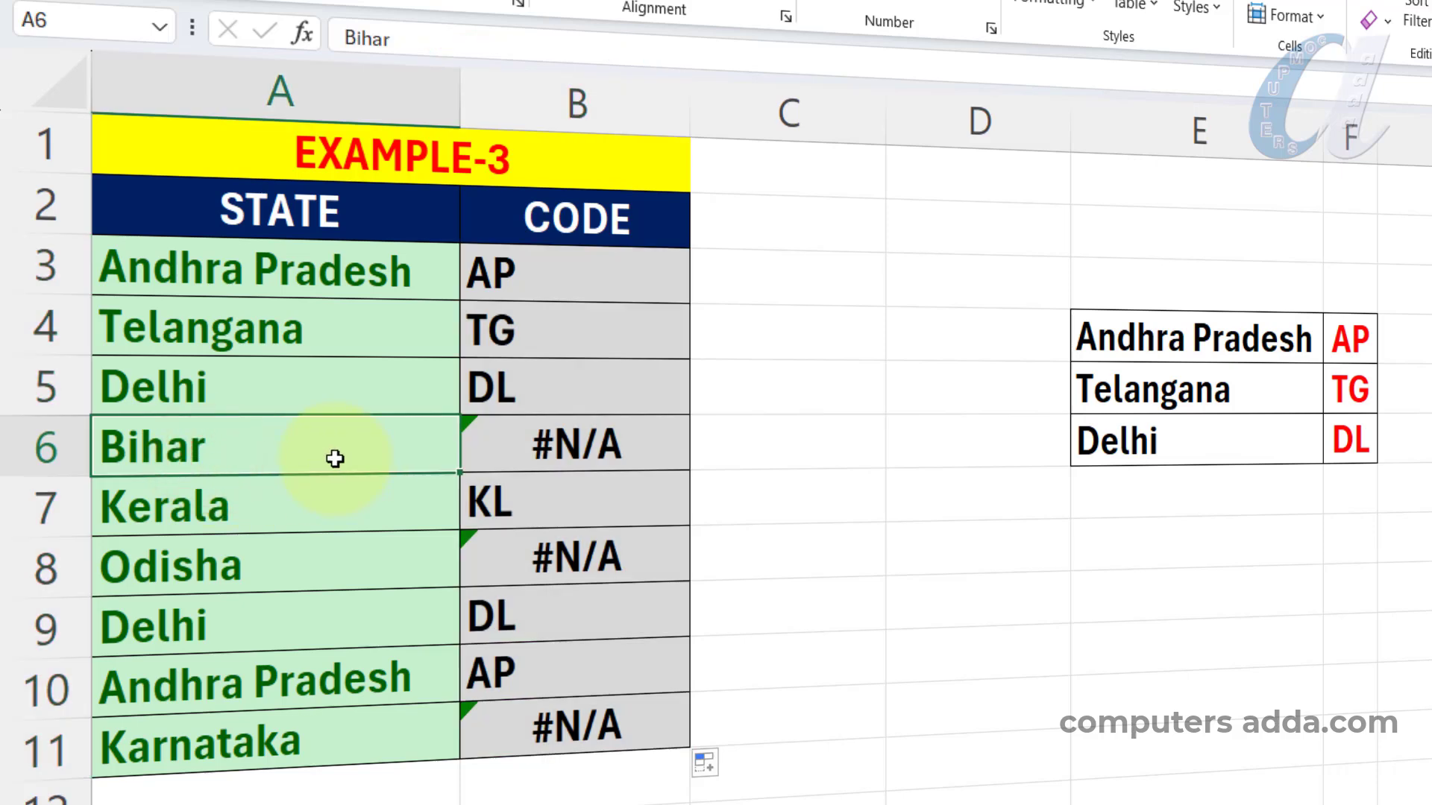
type("an")
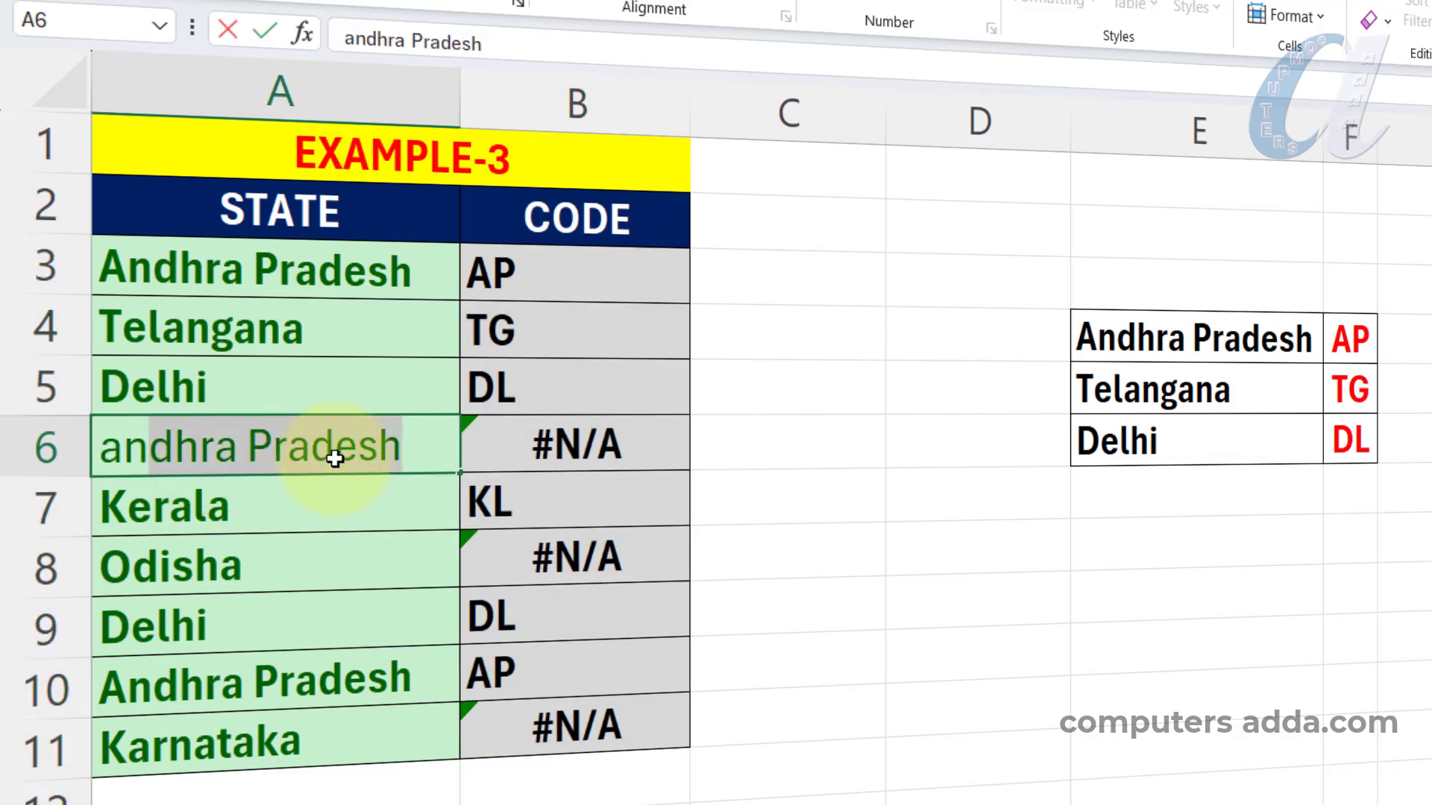
key("Return")
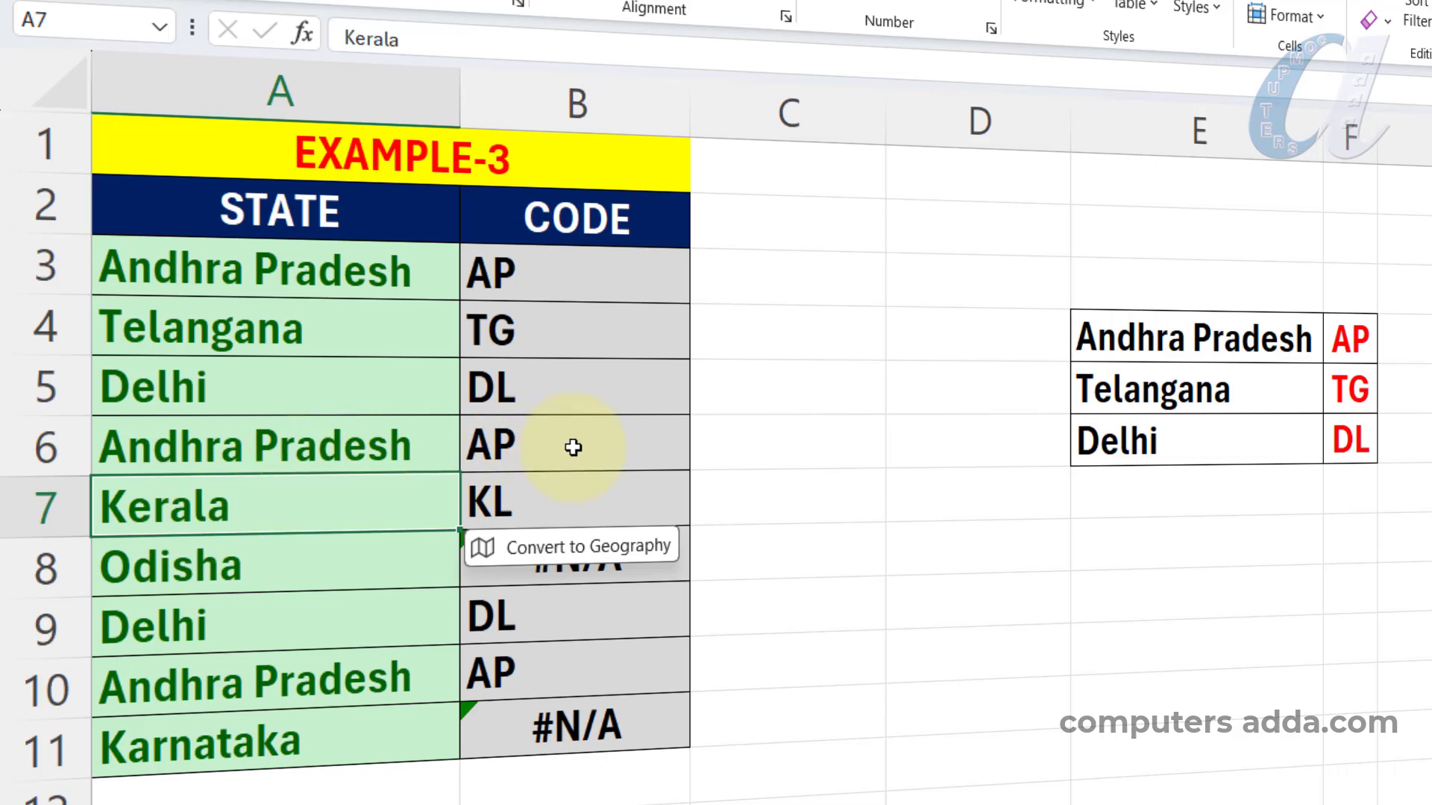
left_click(571, 277)
double_click(582, 277)
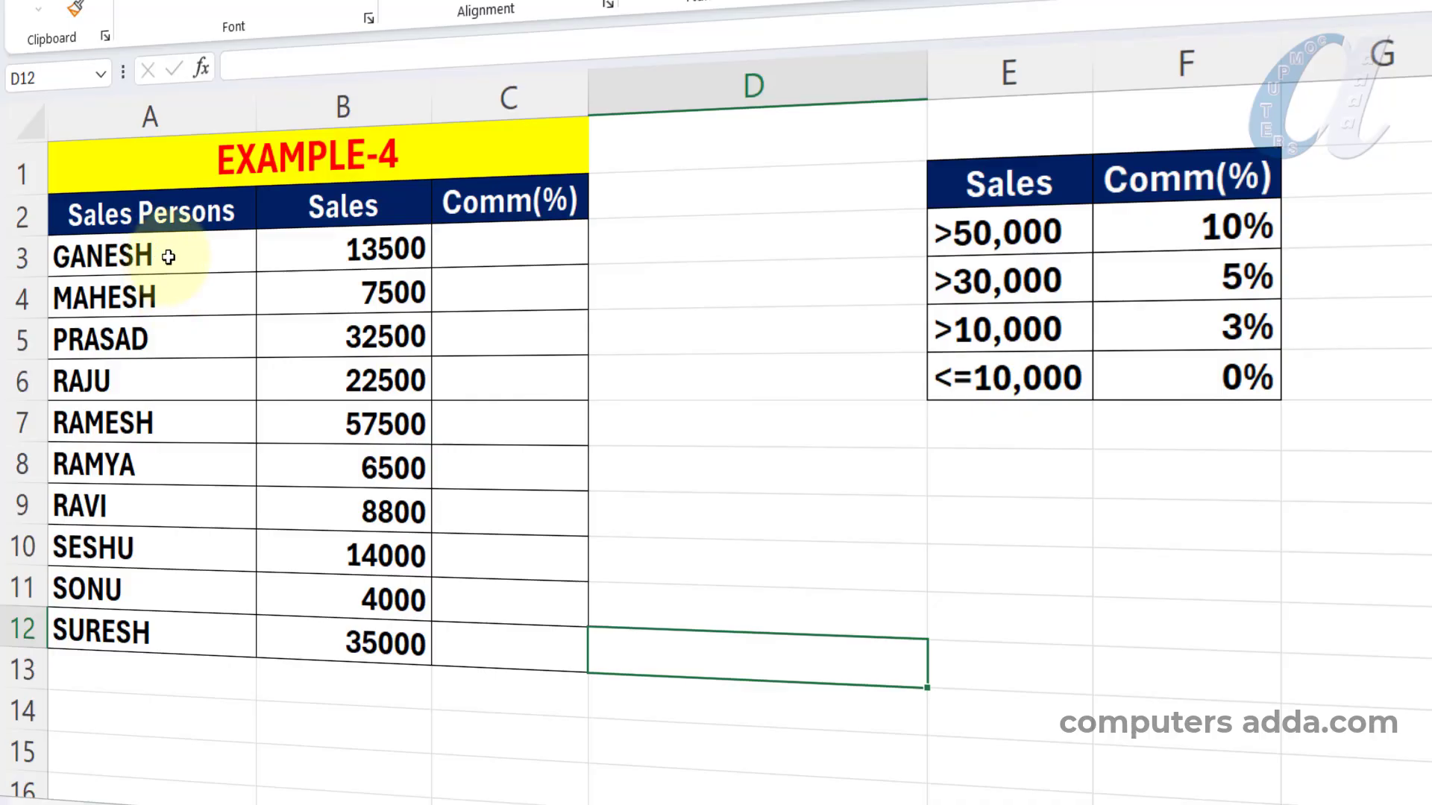
Review the Example-4 sales persons in A3:A12 and their sales in B3:B12 against the commission rate table
left_click_drag(170, 256, 150, 642)
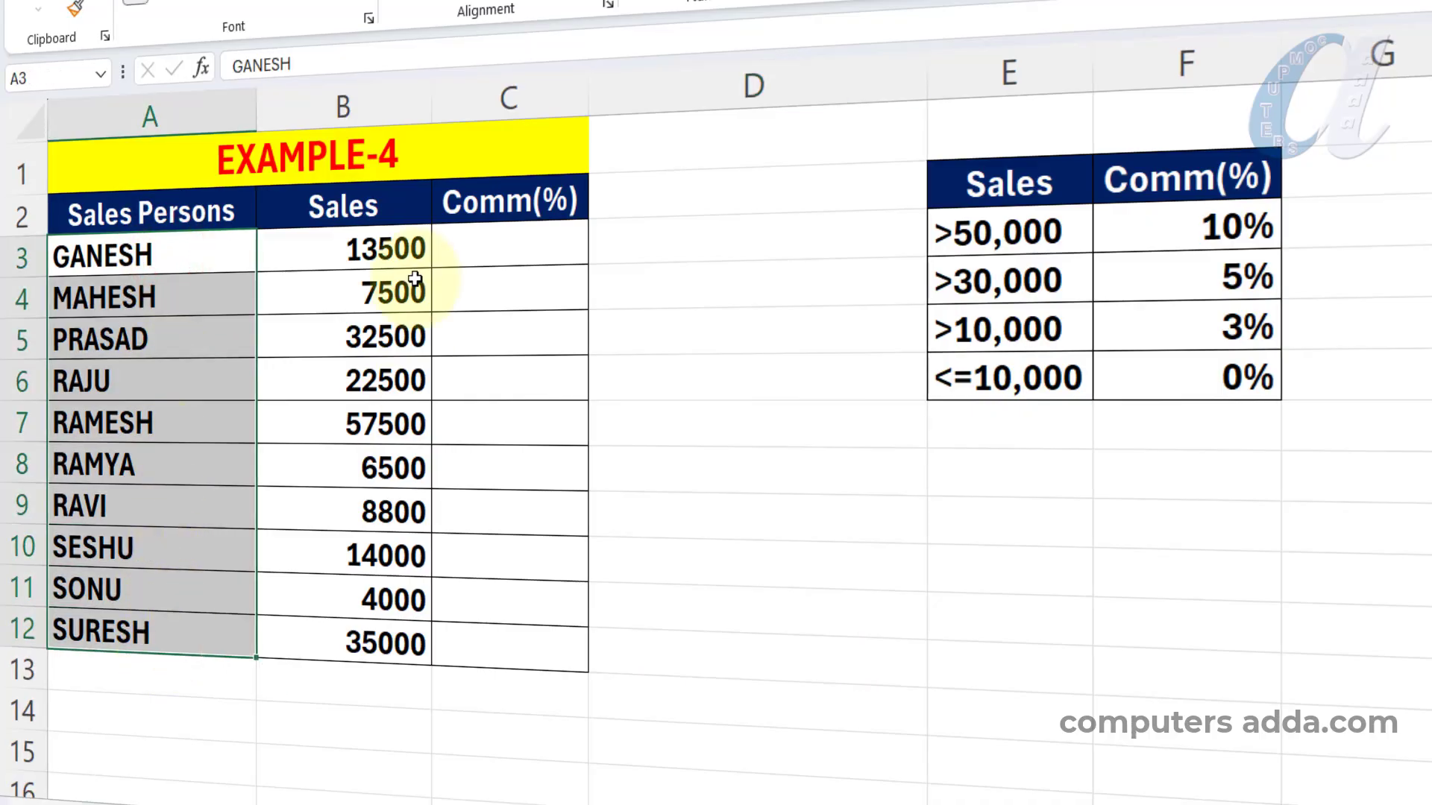
left_click_drag(328, 246, 339, 641)
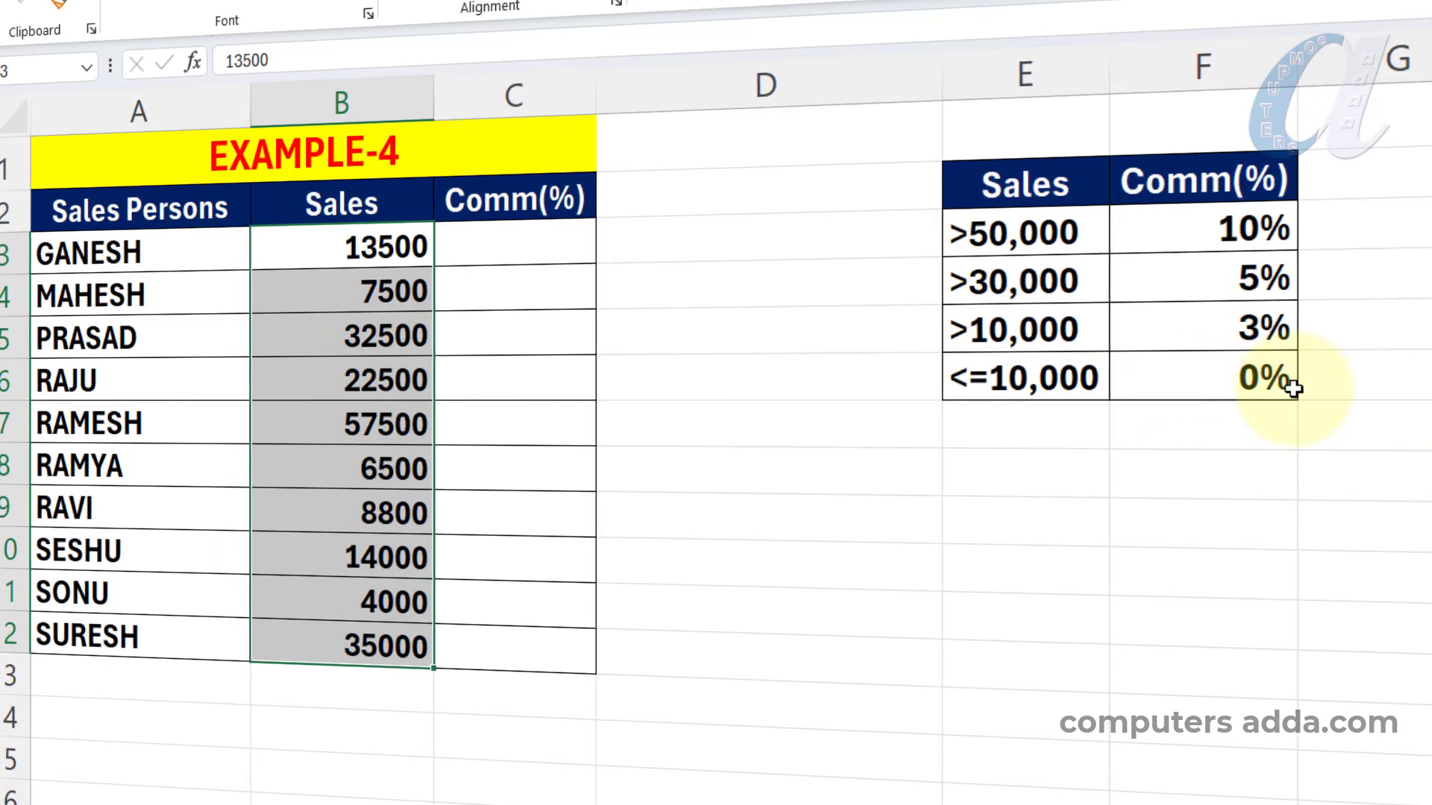
left_click(759, 400)
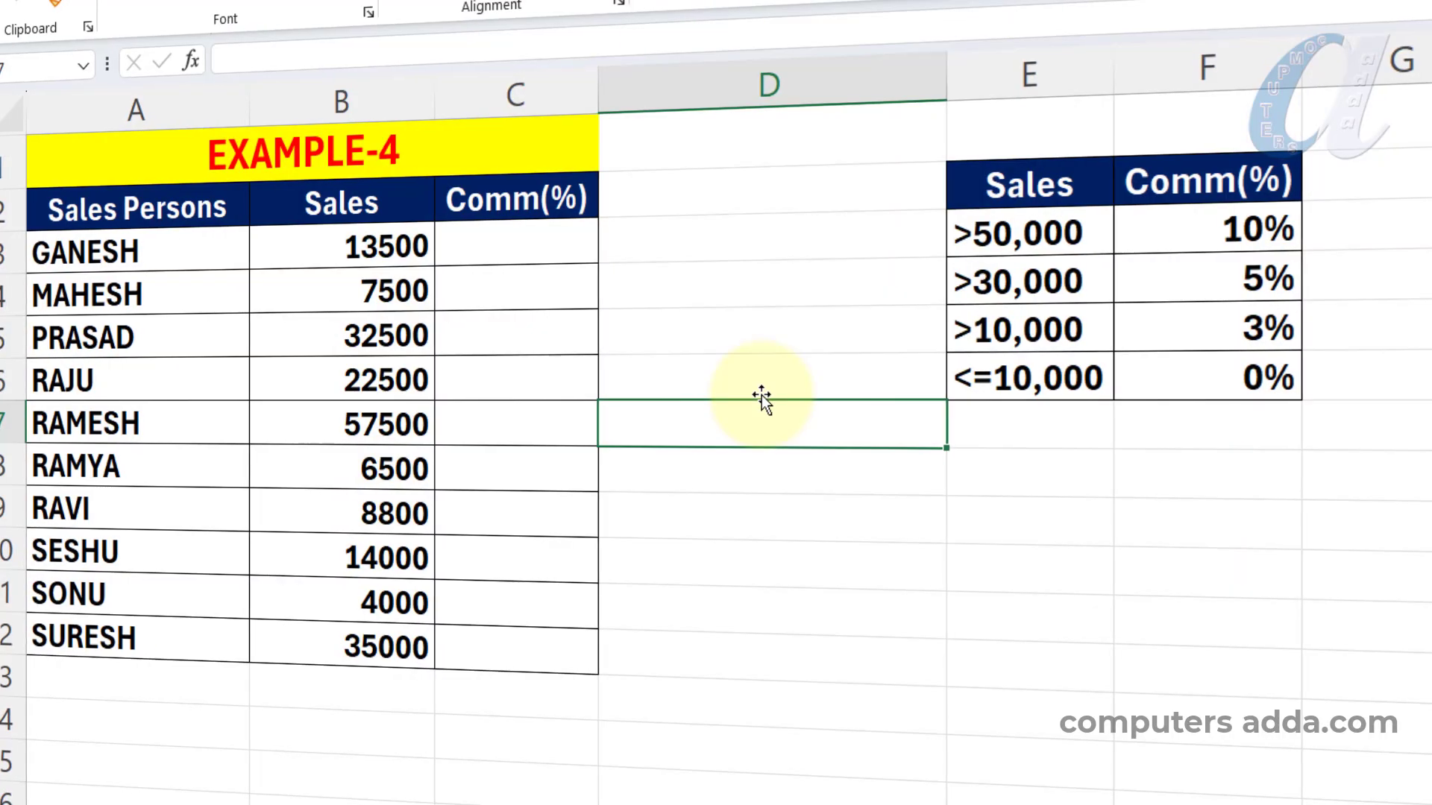
Start a SWITCH formula in C3 with TRUE as the expression and the condition B3>50000 returning 10%
left_click(588, 245)
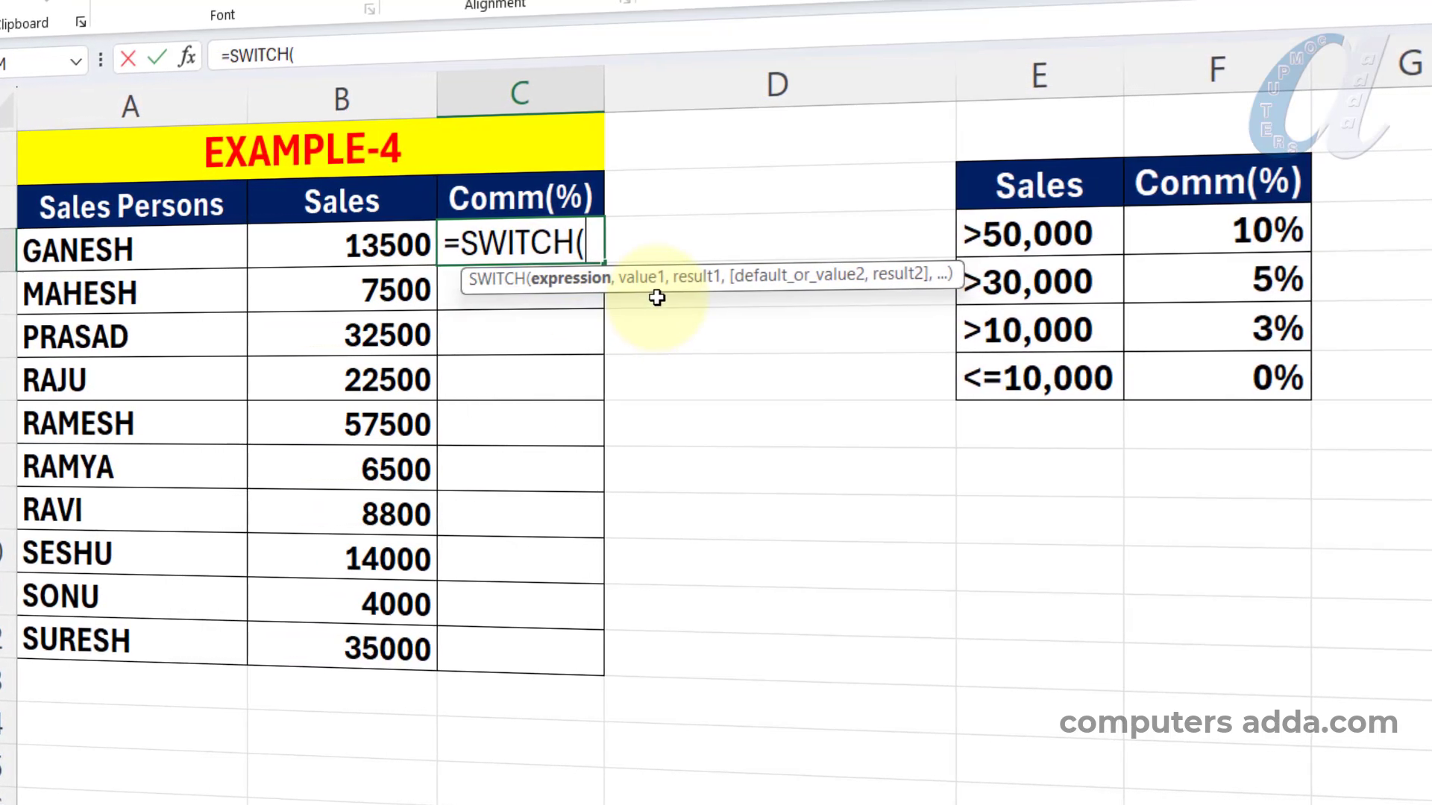
type("=SWITCH(tru")
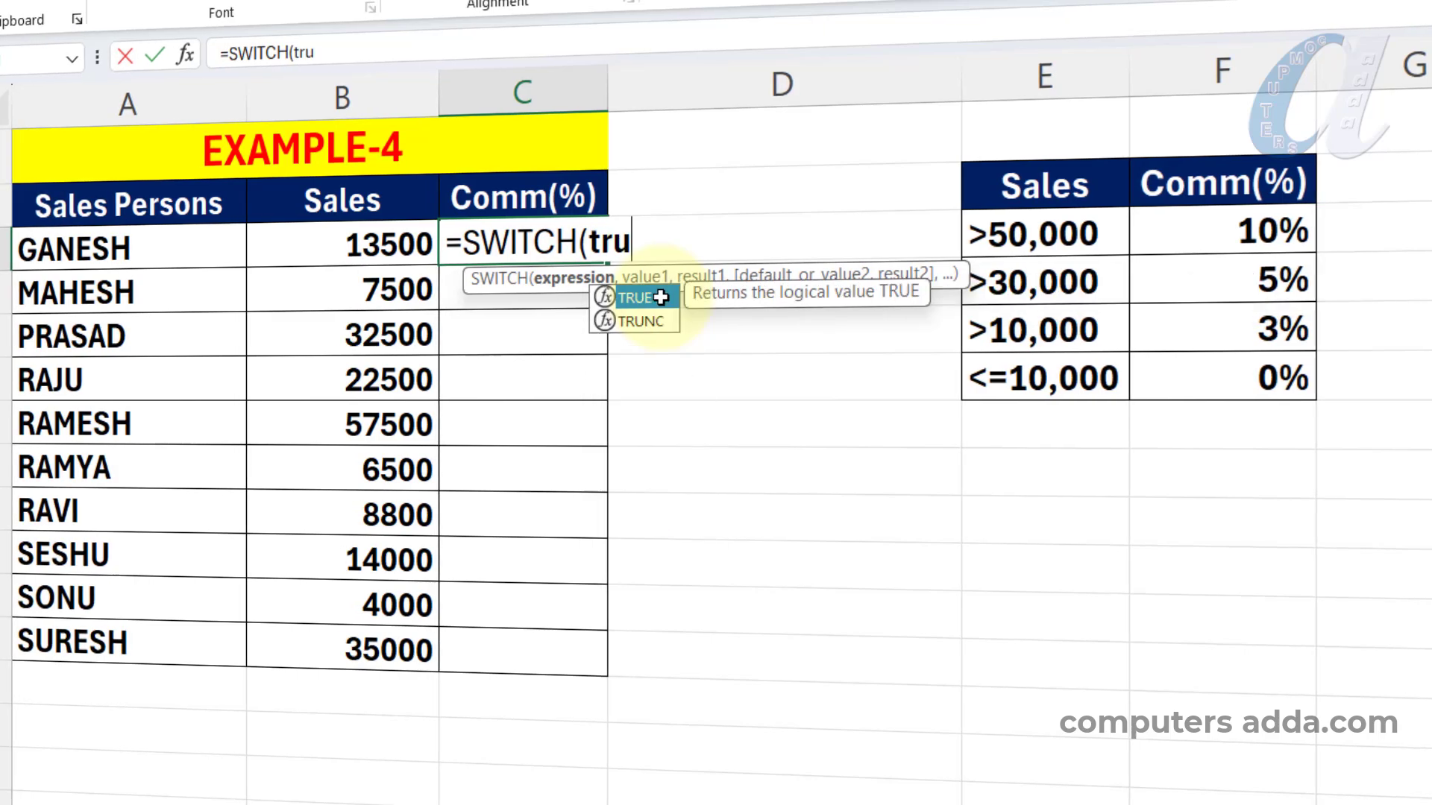
type("e,")
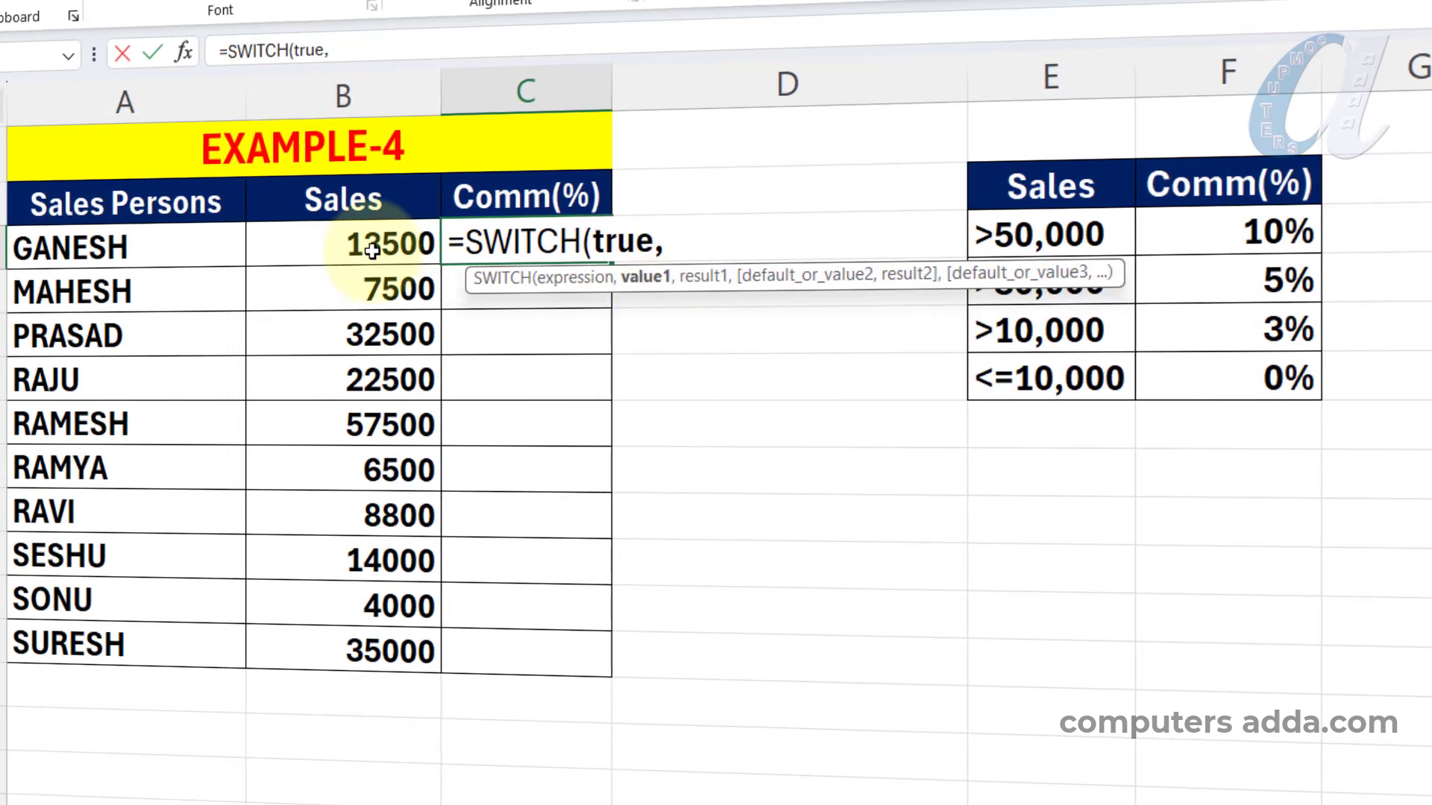
left_click(328, 249)
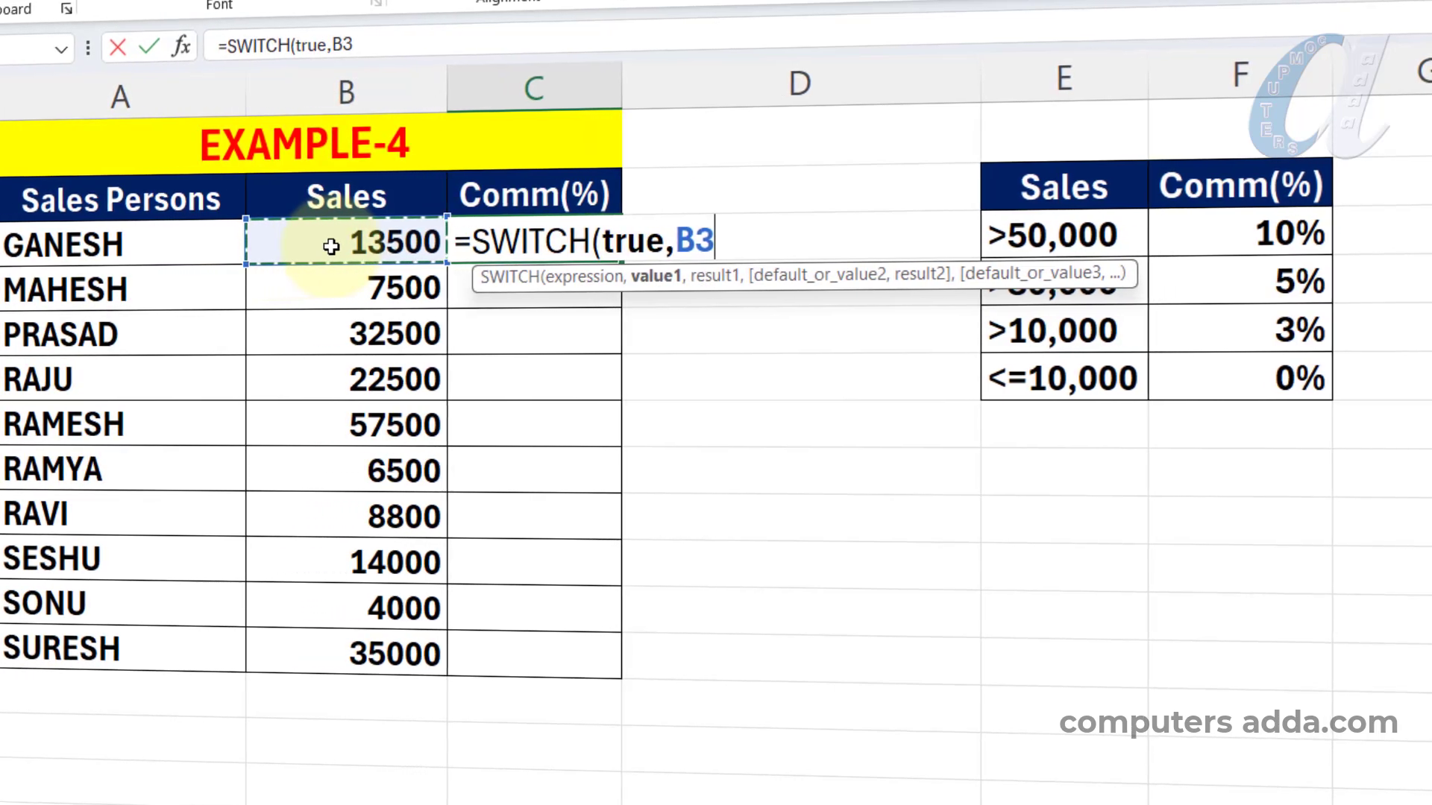
type(">50000,")
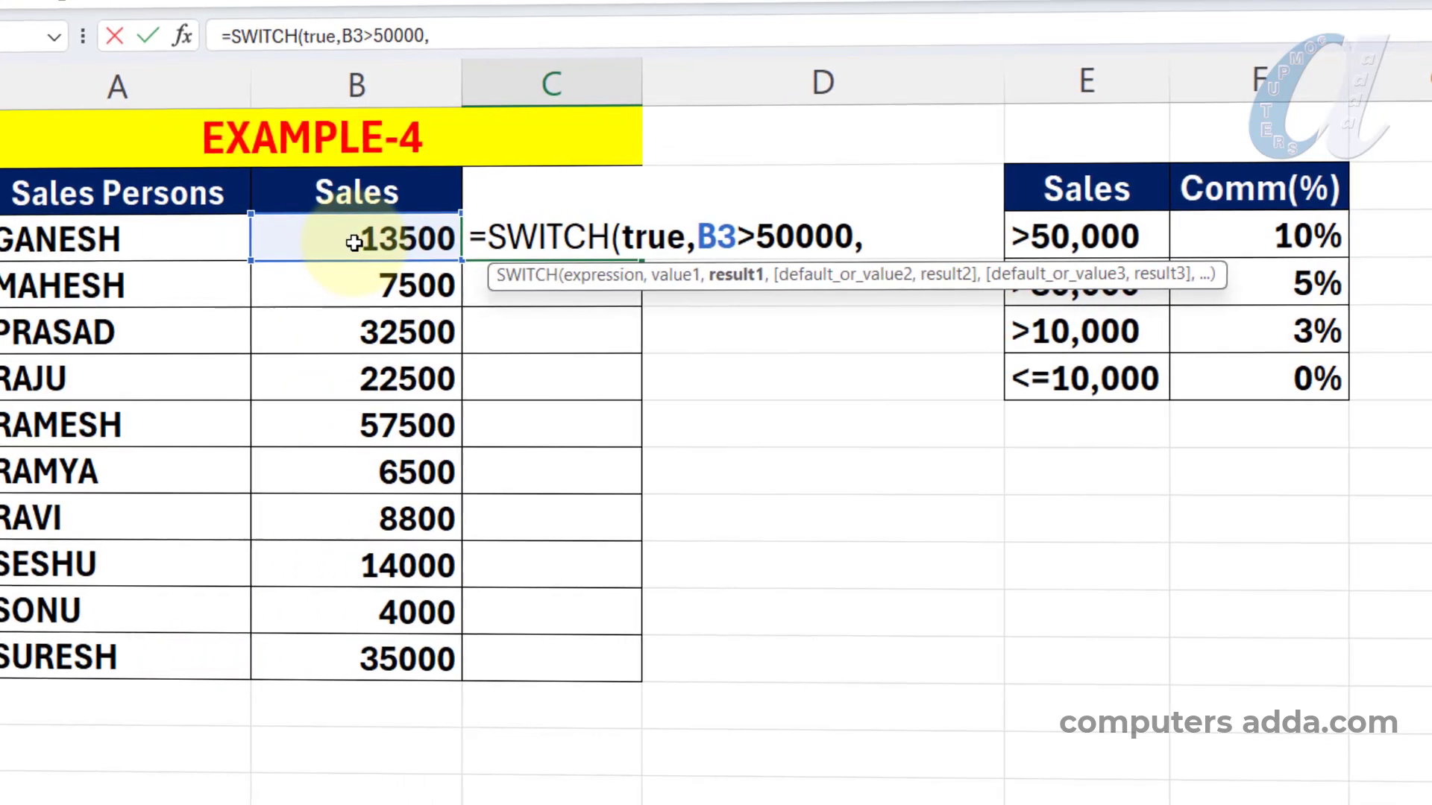
type("1")
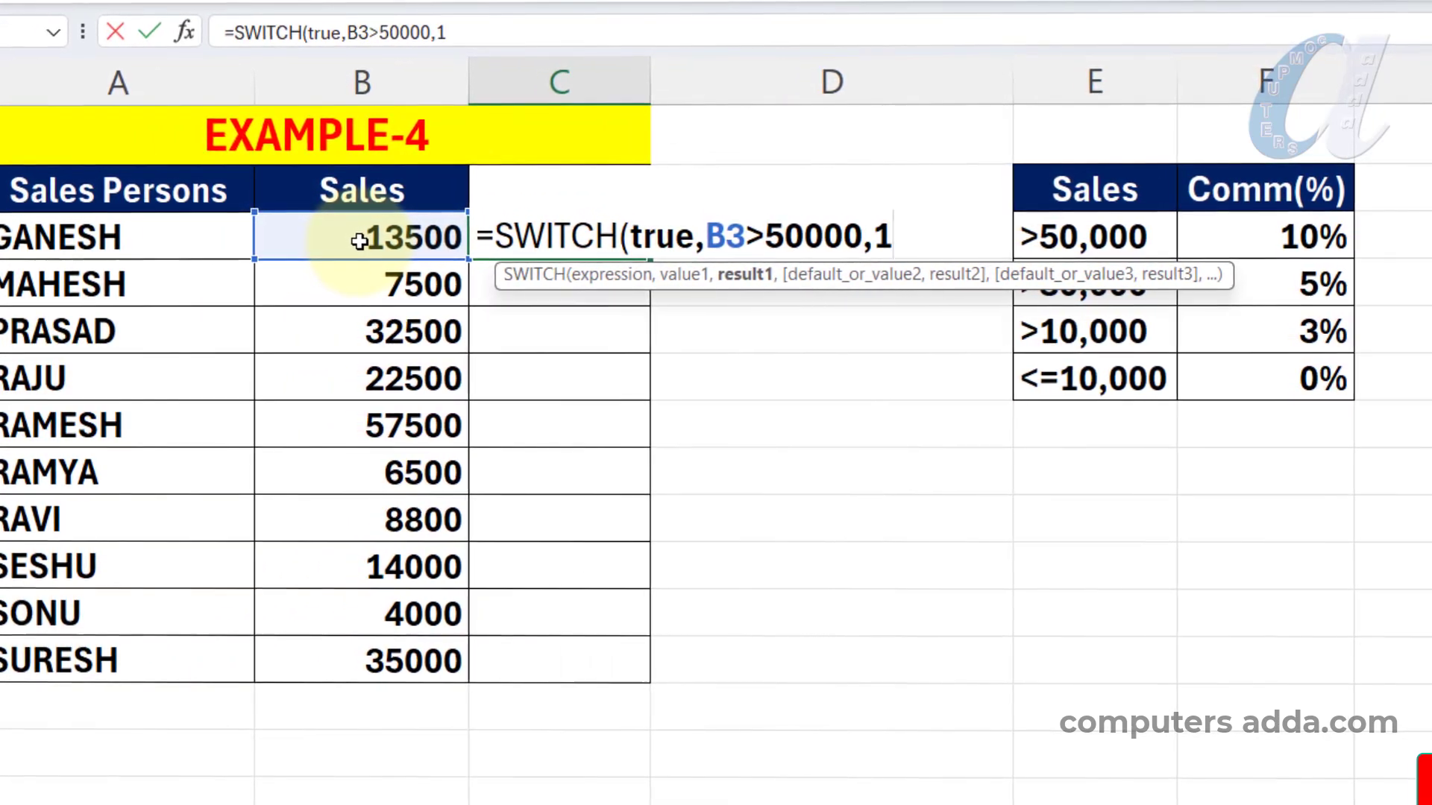
type("0%")
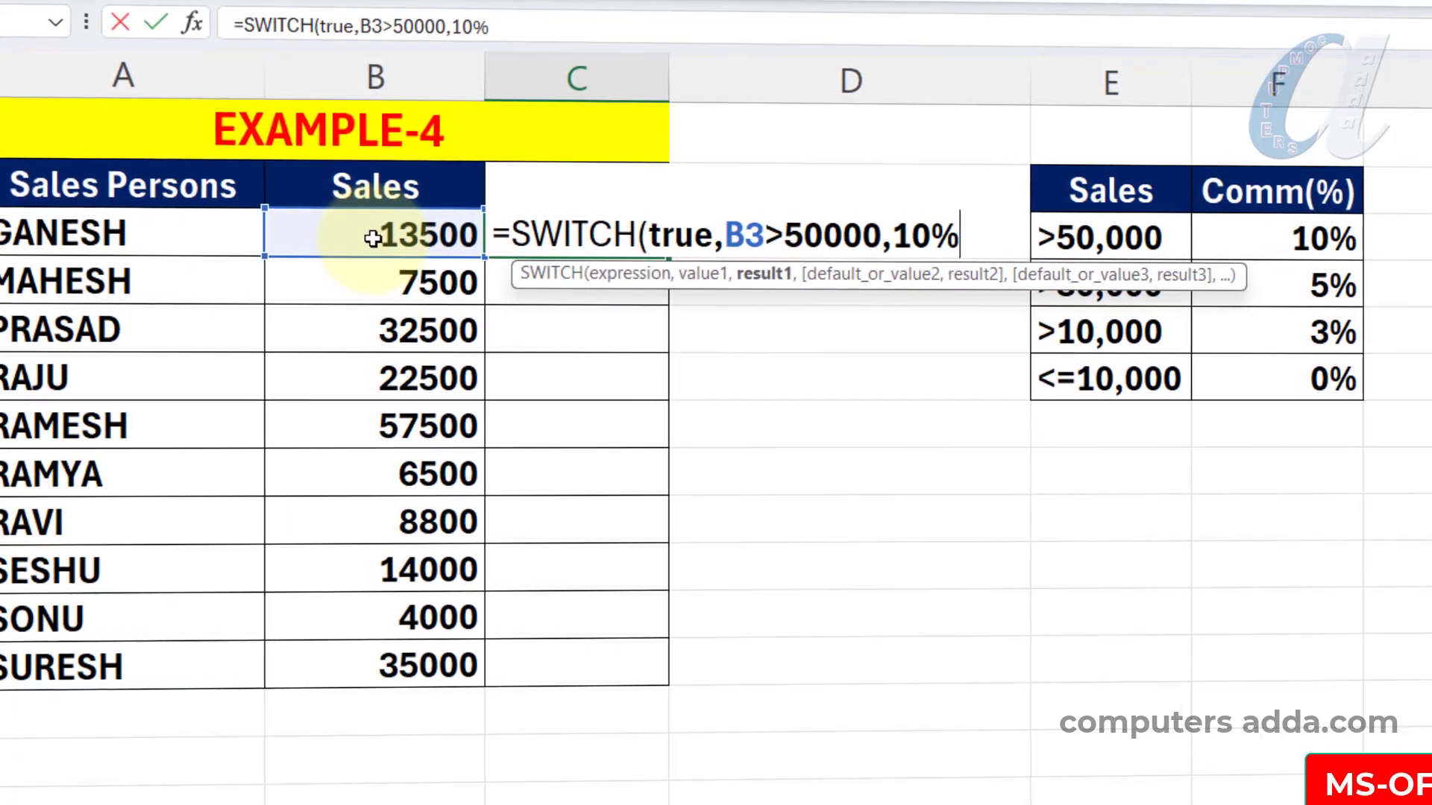
type(",")
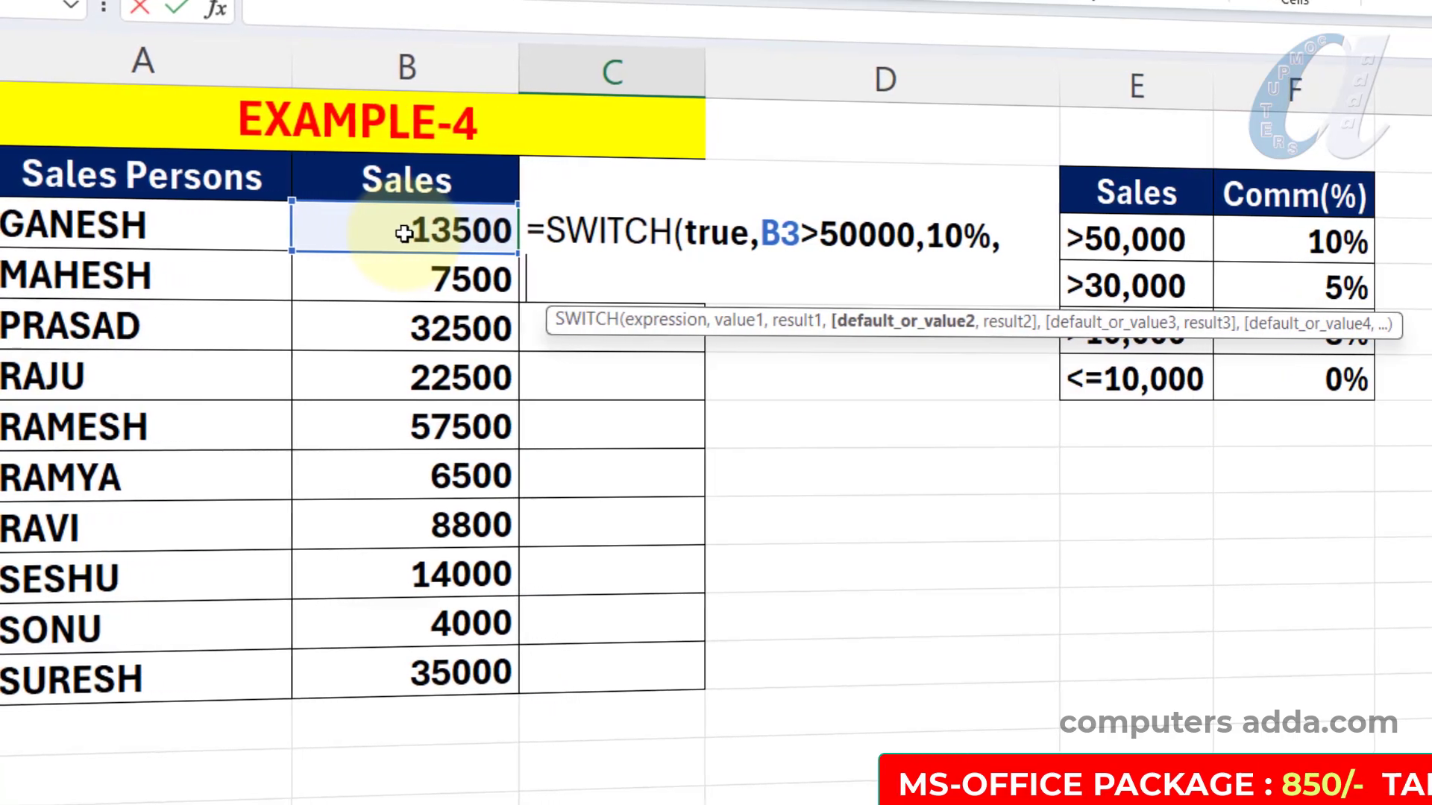
Complete the SWITCH formula in C3 with B3>30000 returning 5%, B3>10000 returning 3%, and 0% as the default
type("b3>3")
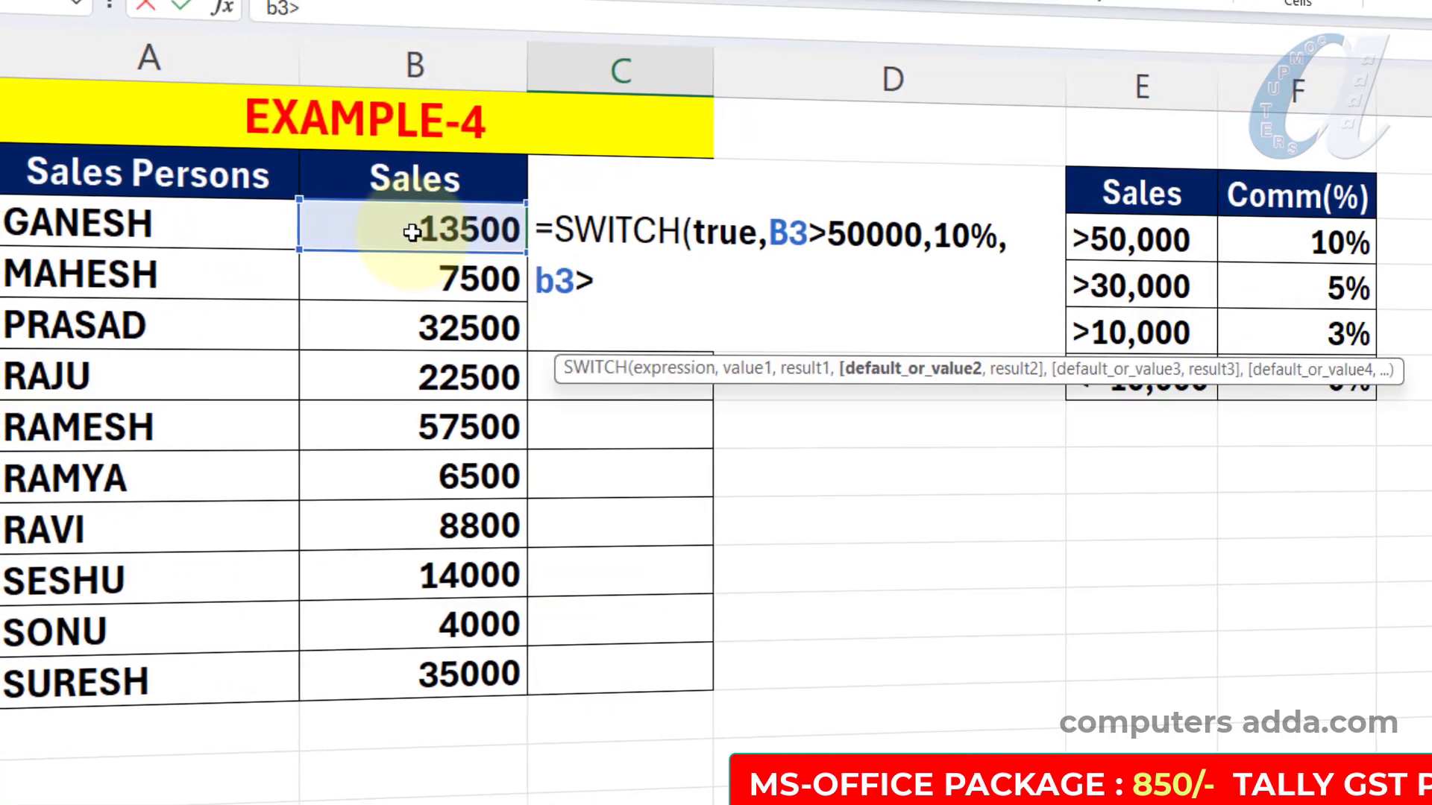
type("0000,")
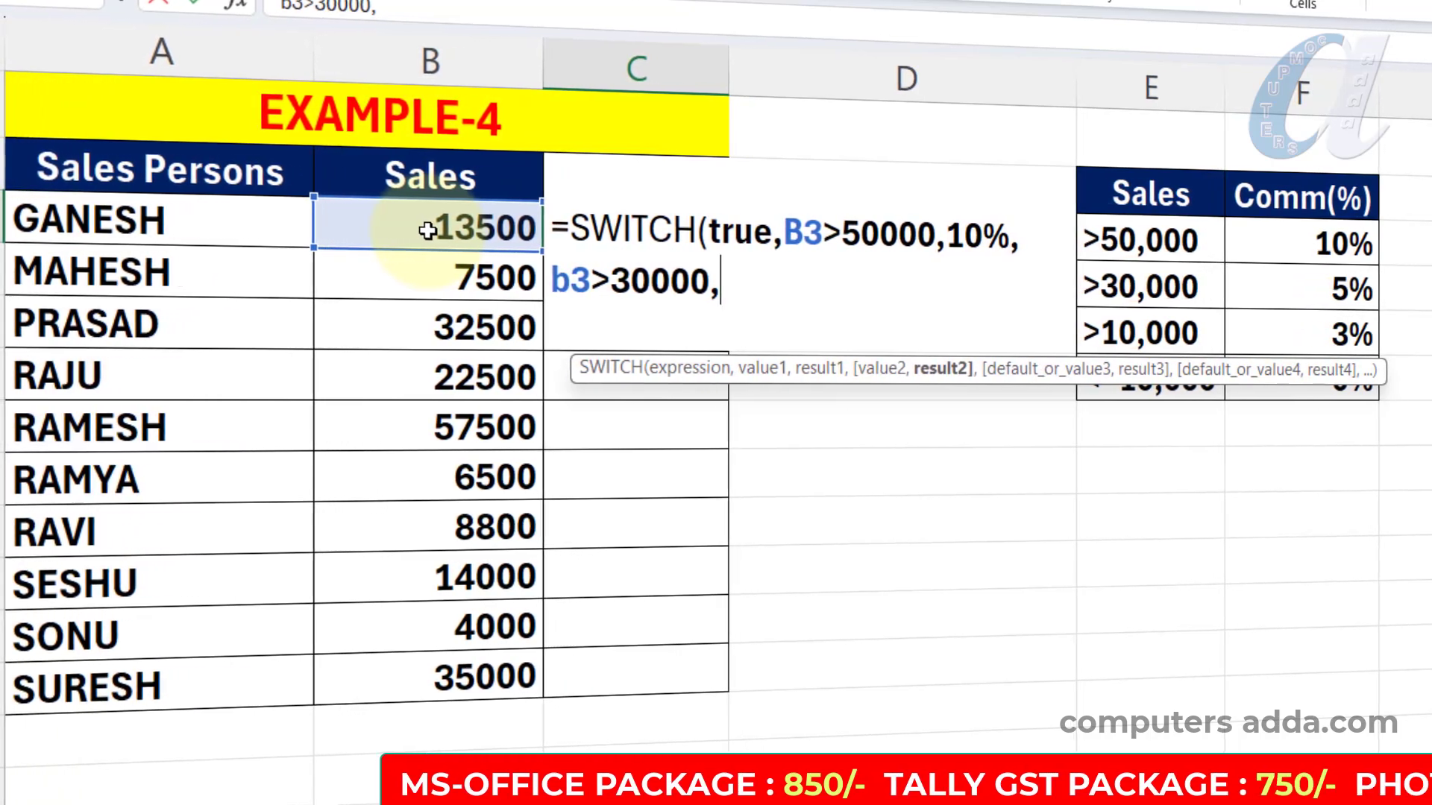
type("5%,")
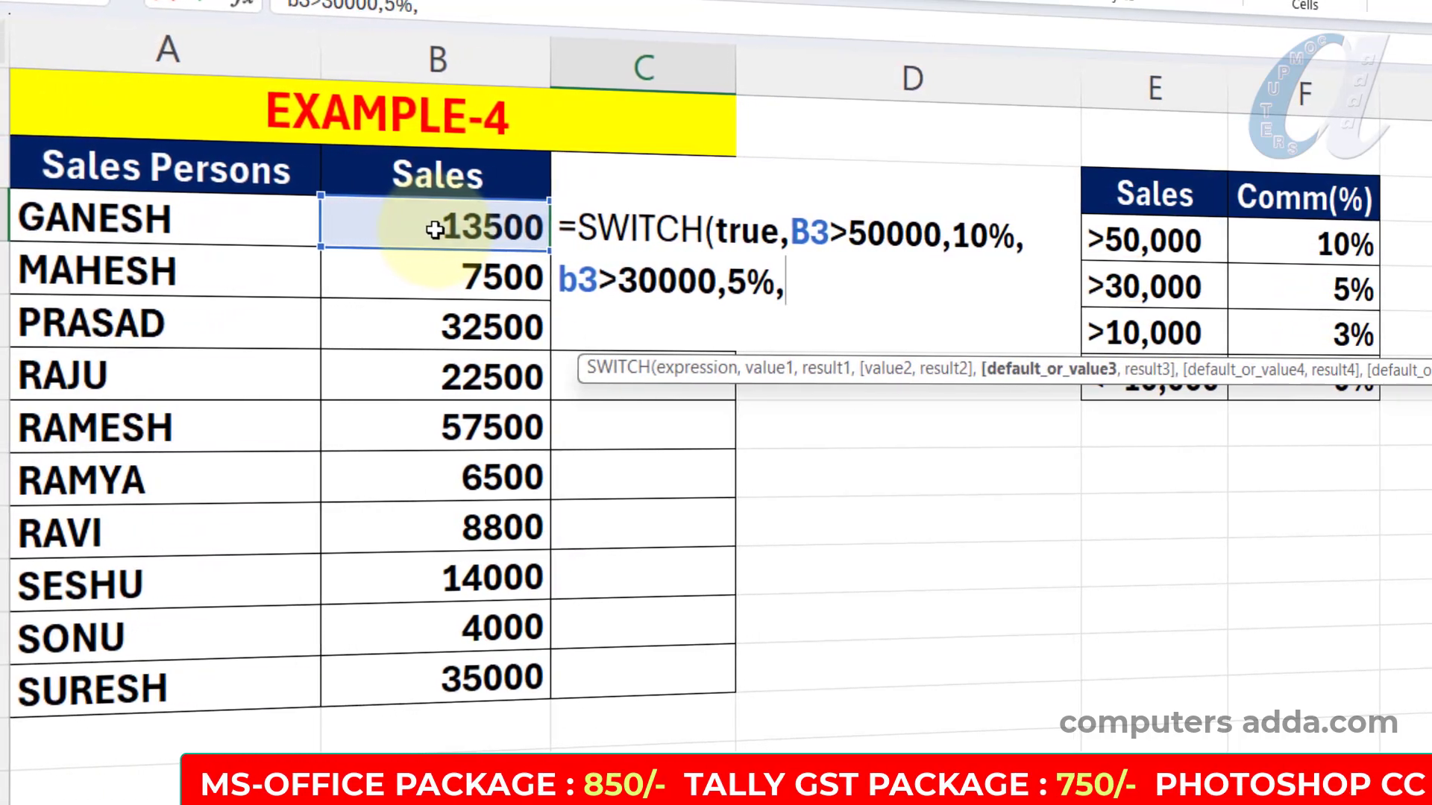
key("alt+Return")
type("b3>10000,")
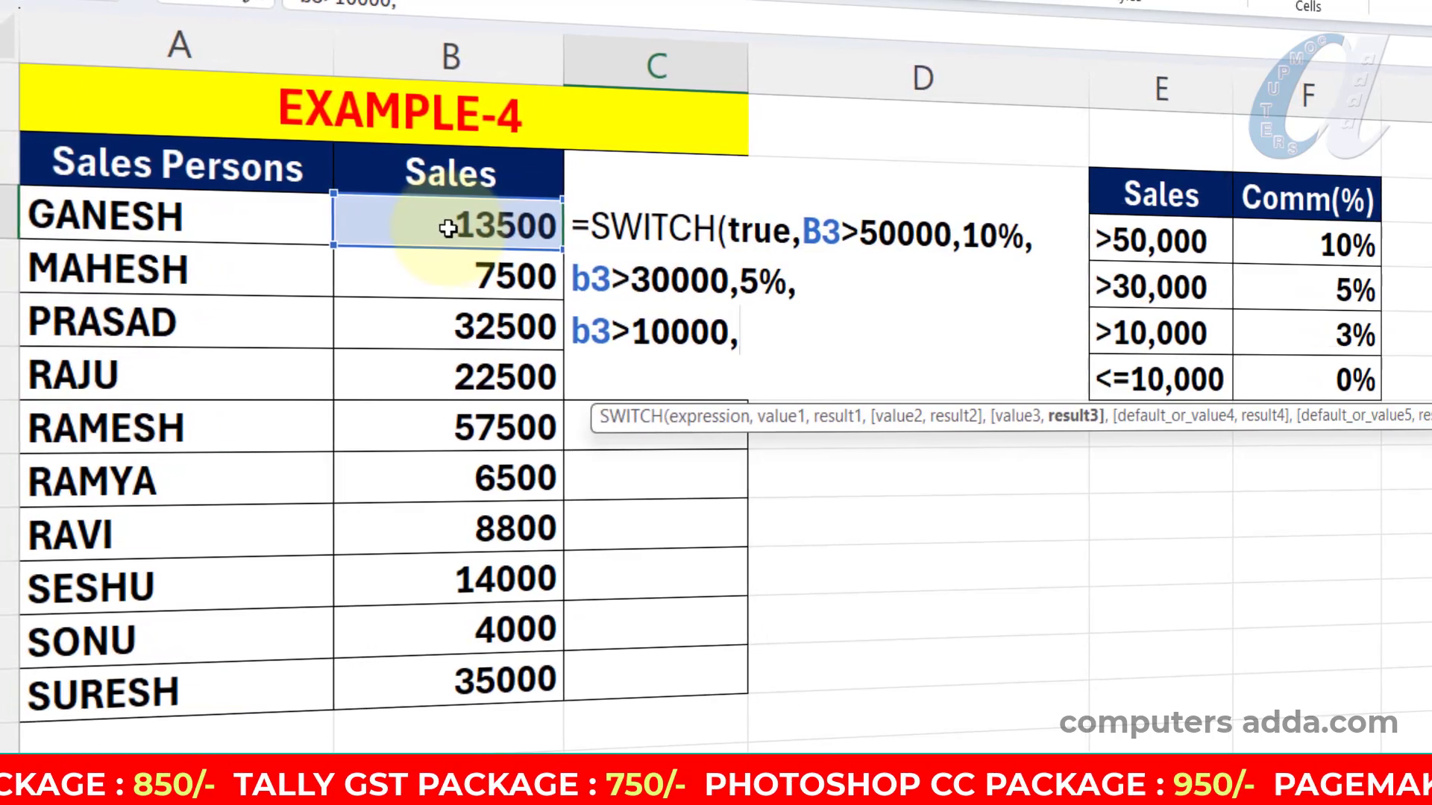
type("3%,")
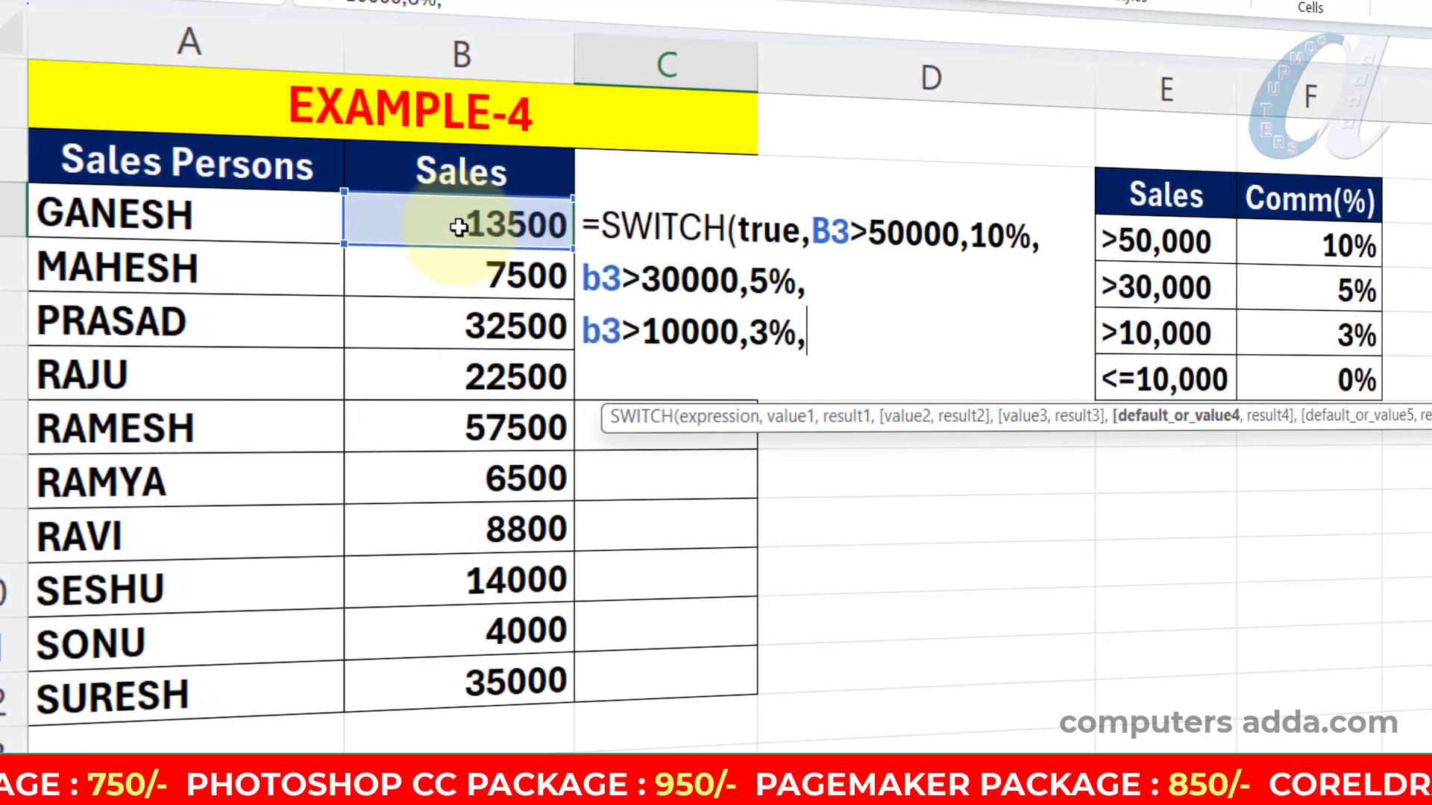
type("0%)")
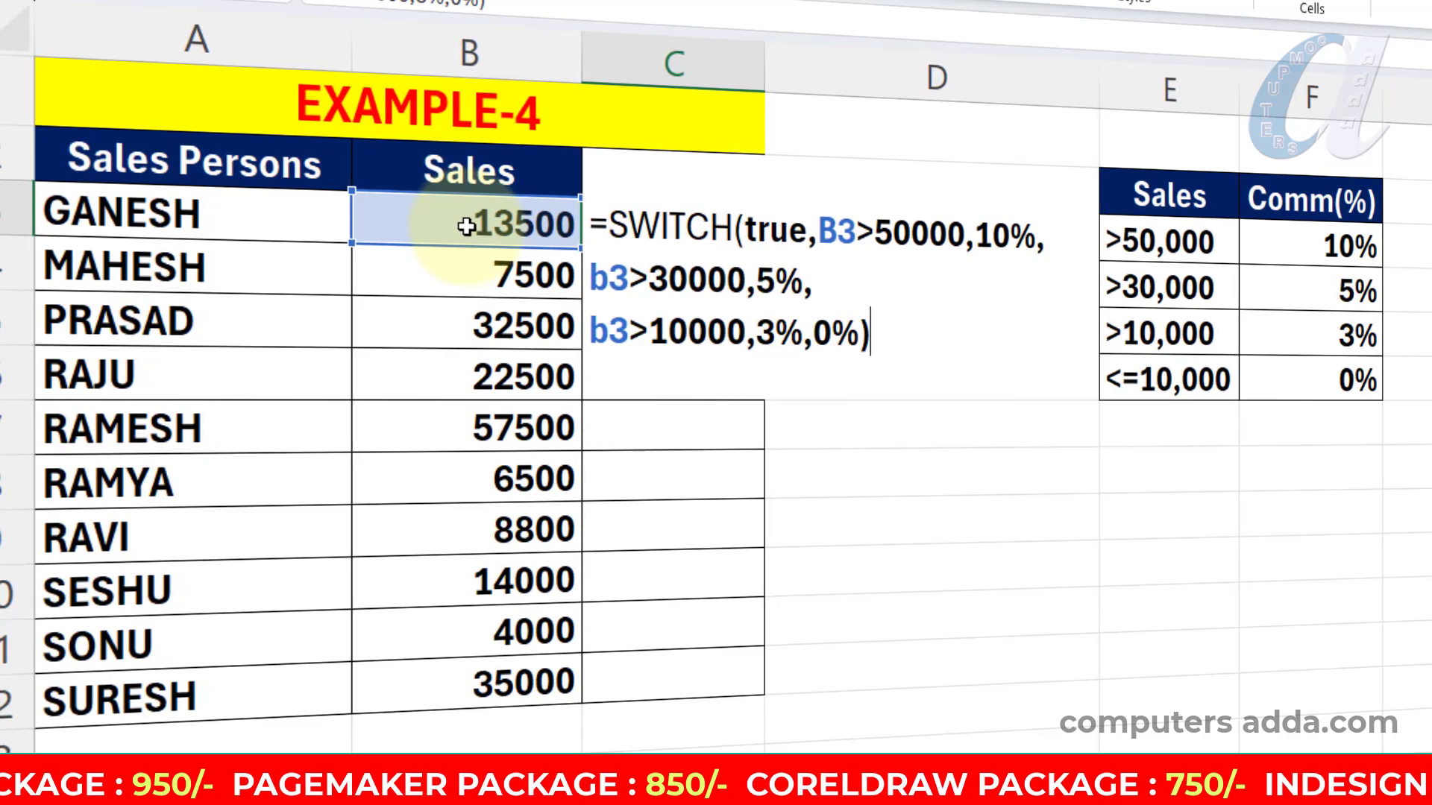
key("Return")
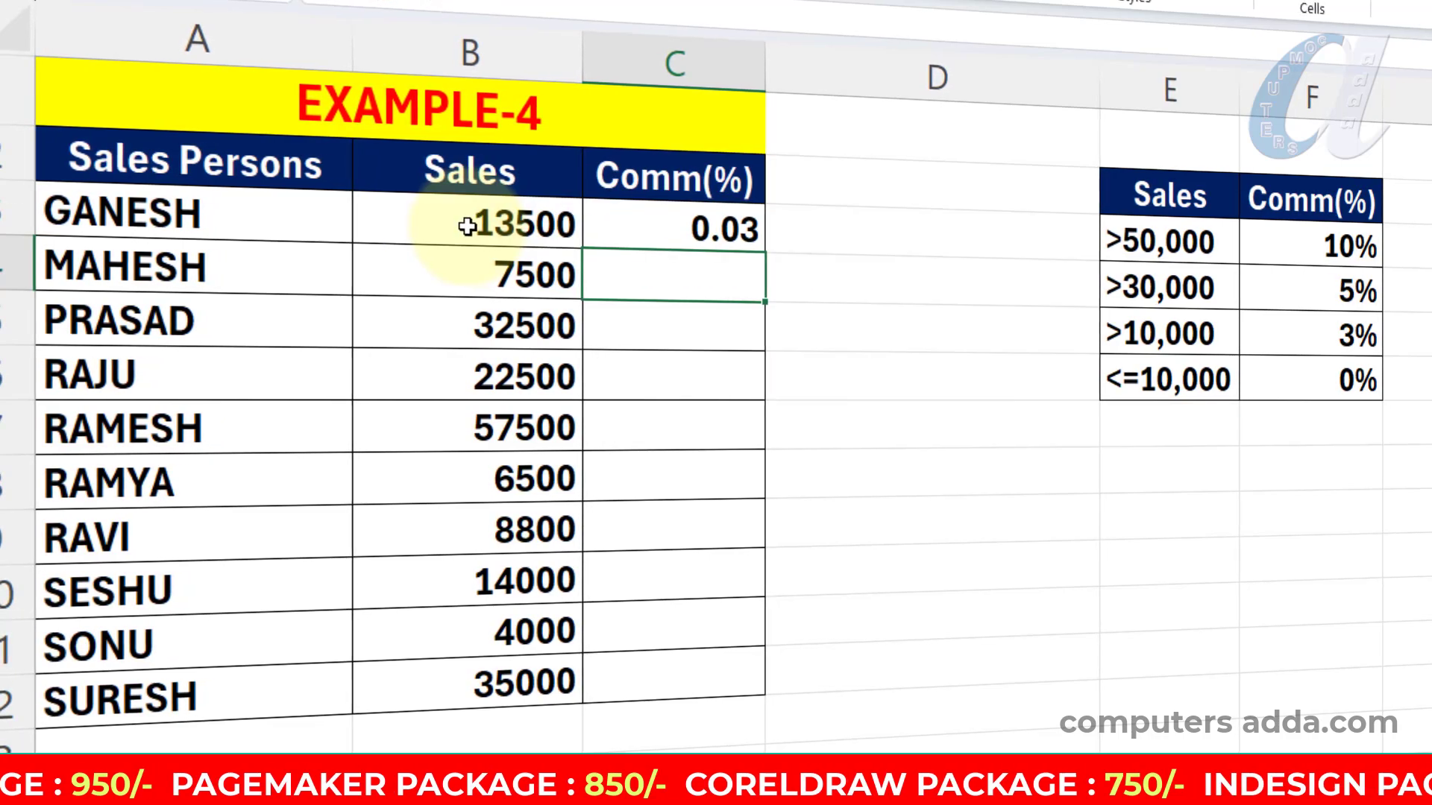
Fill the commission formula from C3 down to C12 and format the results as Percentage
left_click(641, 218)
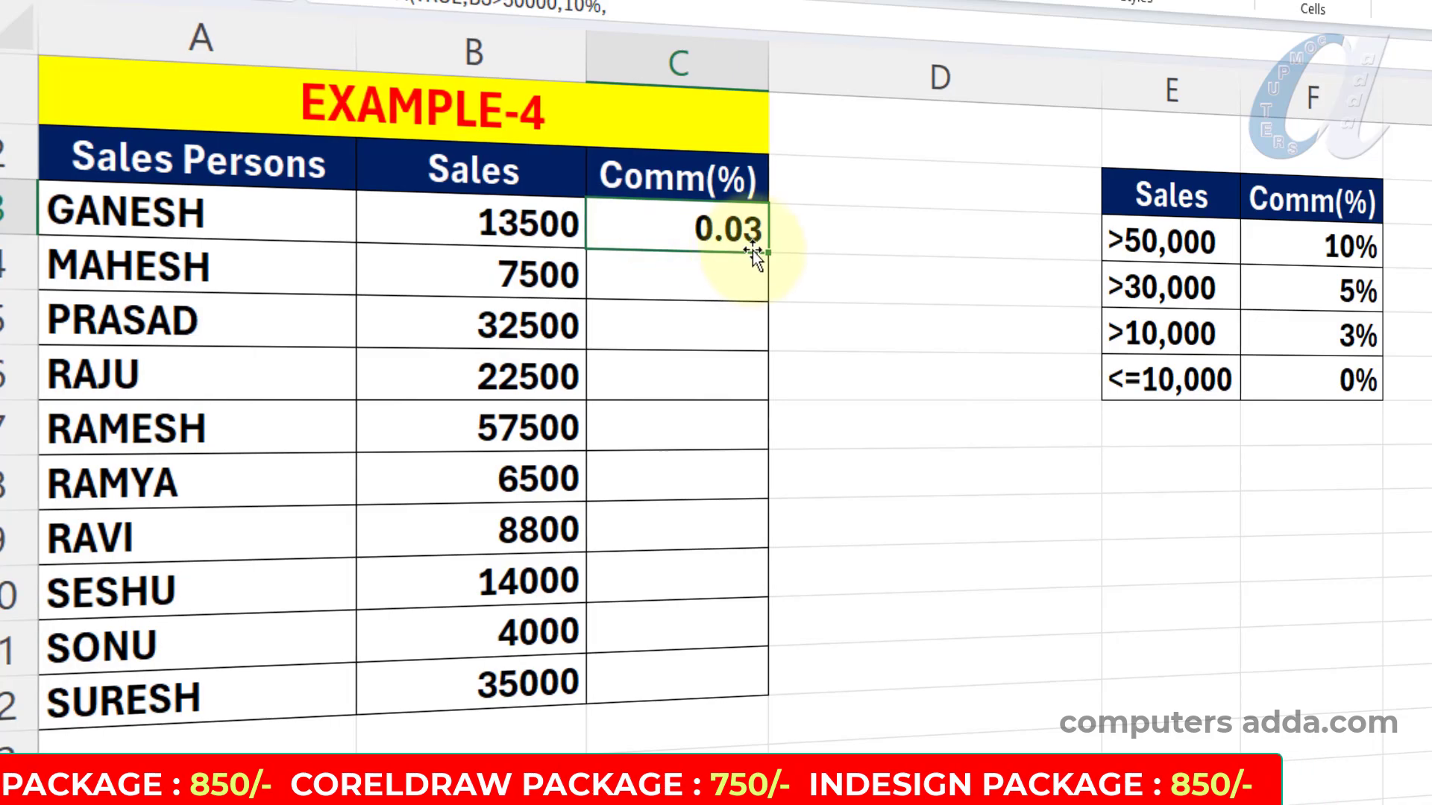
left_click_drag(765, 251, 756, 632)
left_click_drag(752, 694, 753, 695)
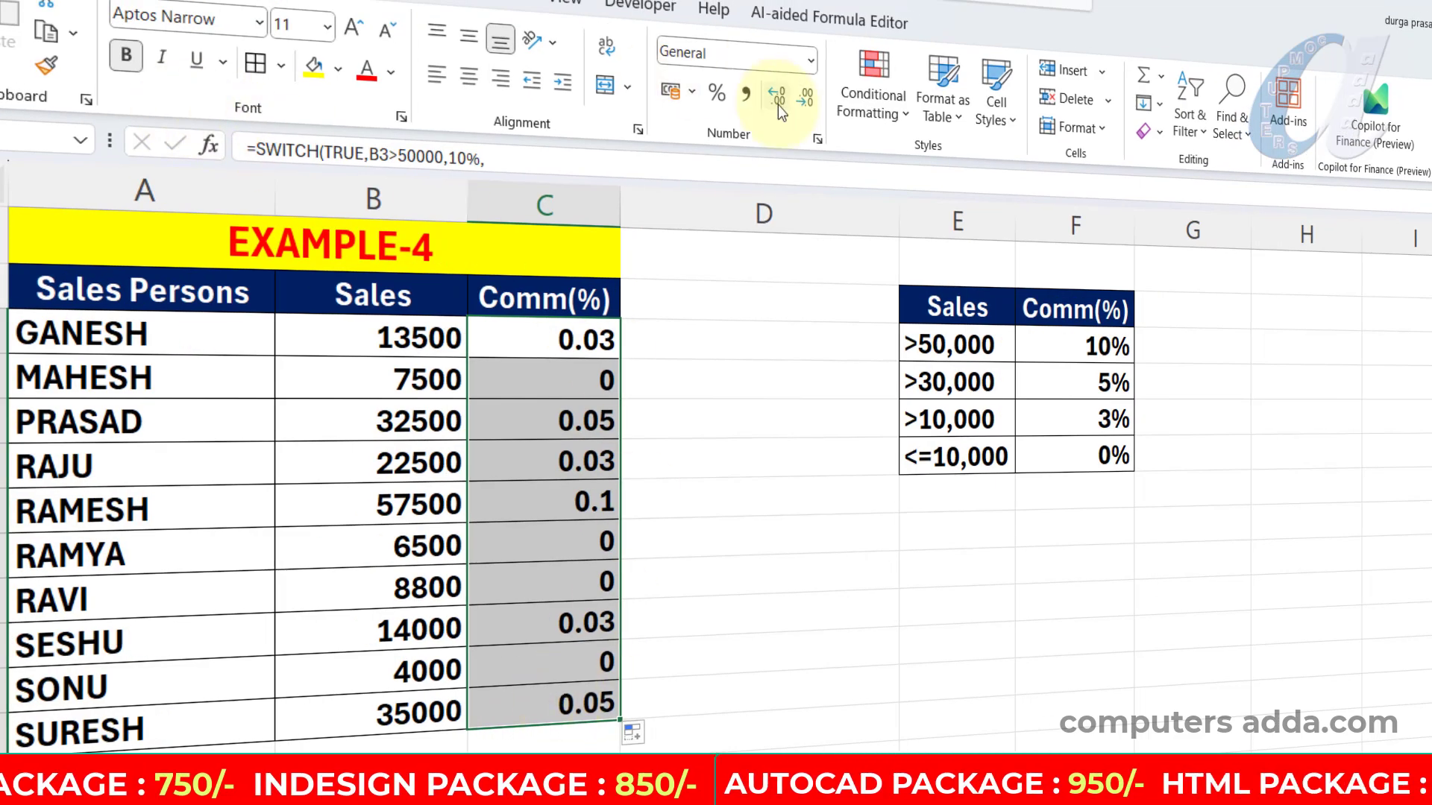
left_click(815, 67)
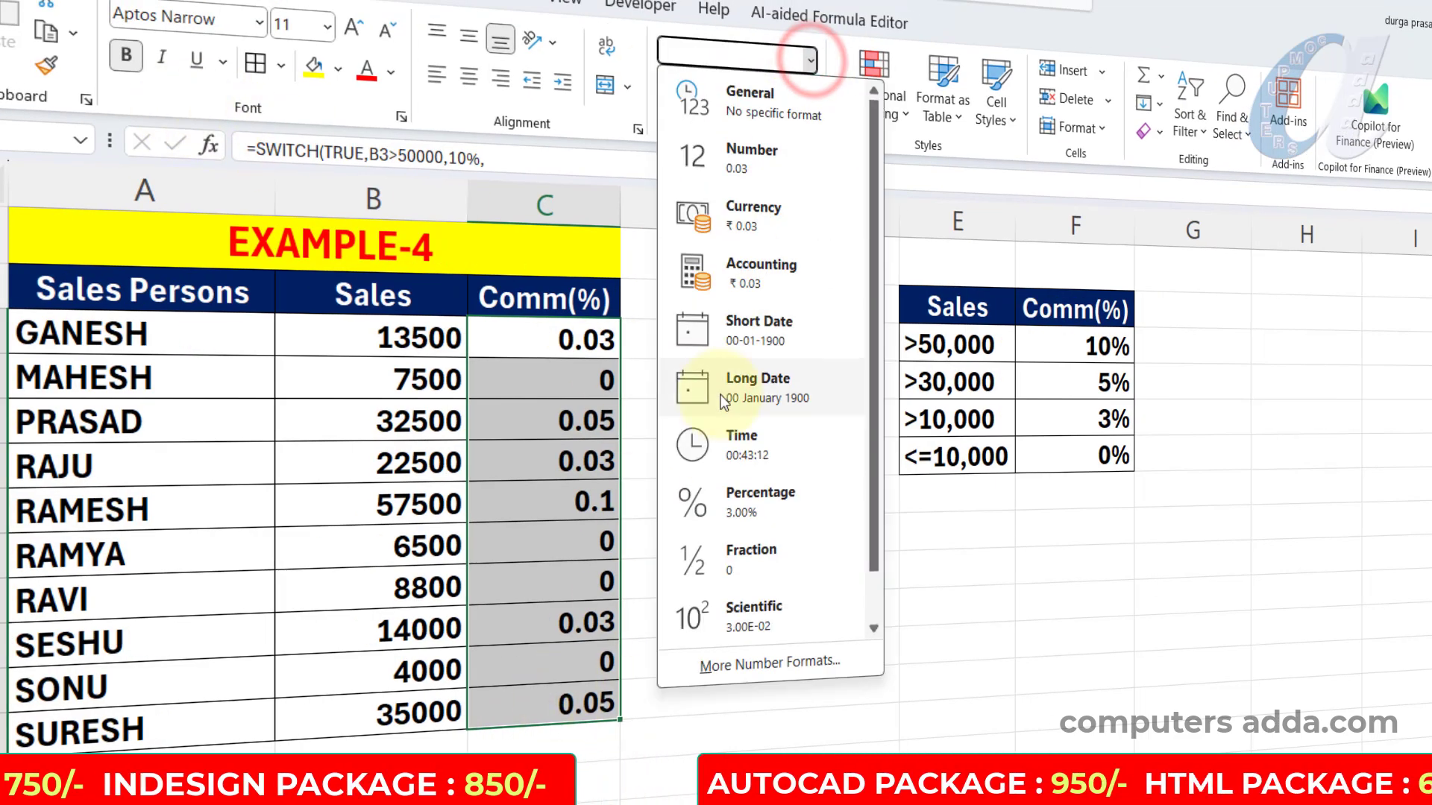
left_click(733, 496)
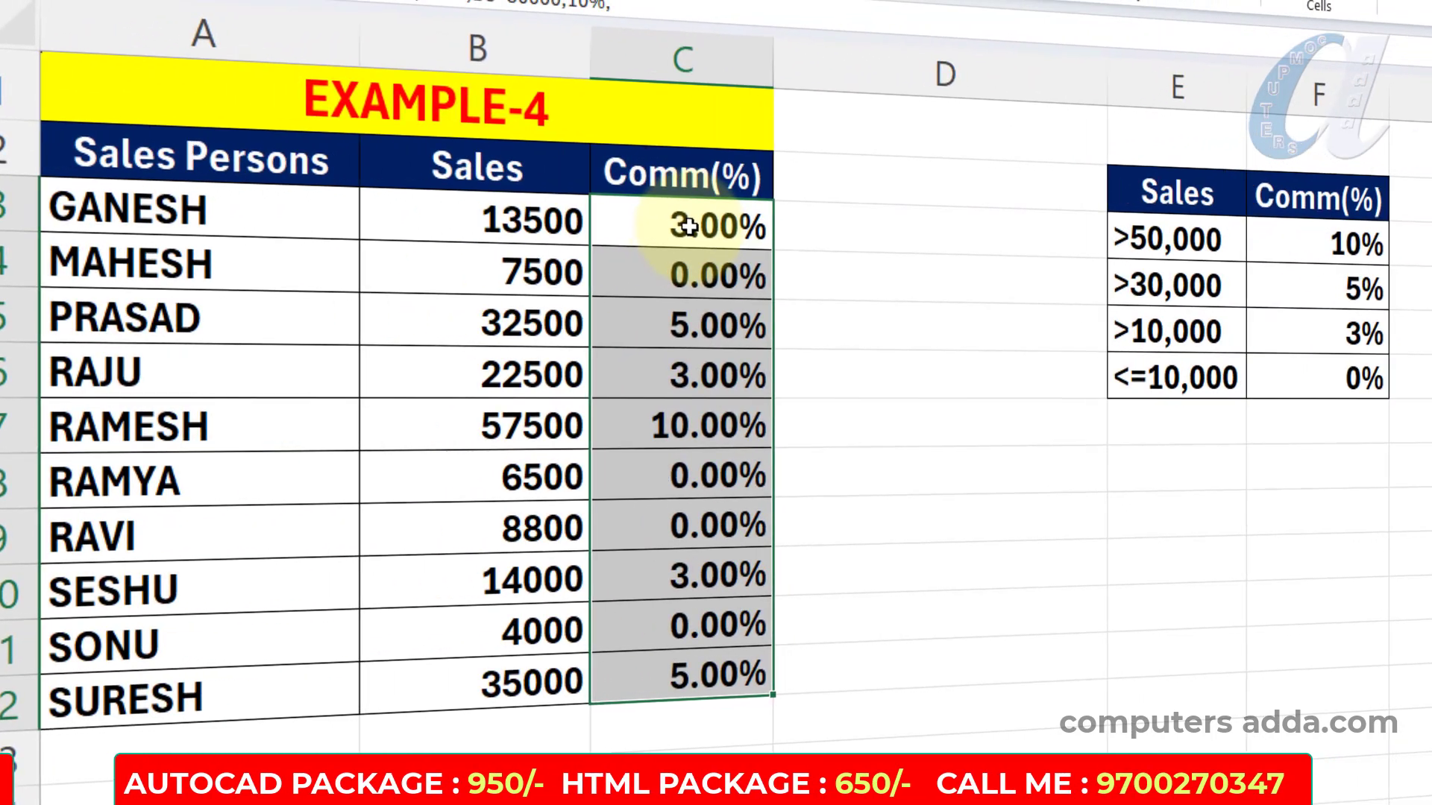
Edit the SWITCH formula in C3 to multiply its result by the sales value in B3
double_click(688, 226)
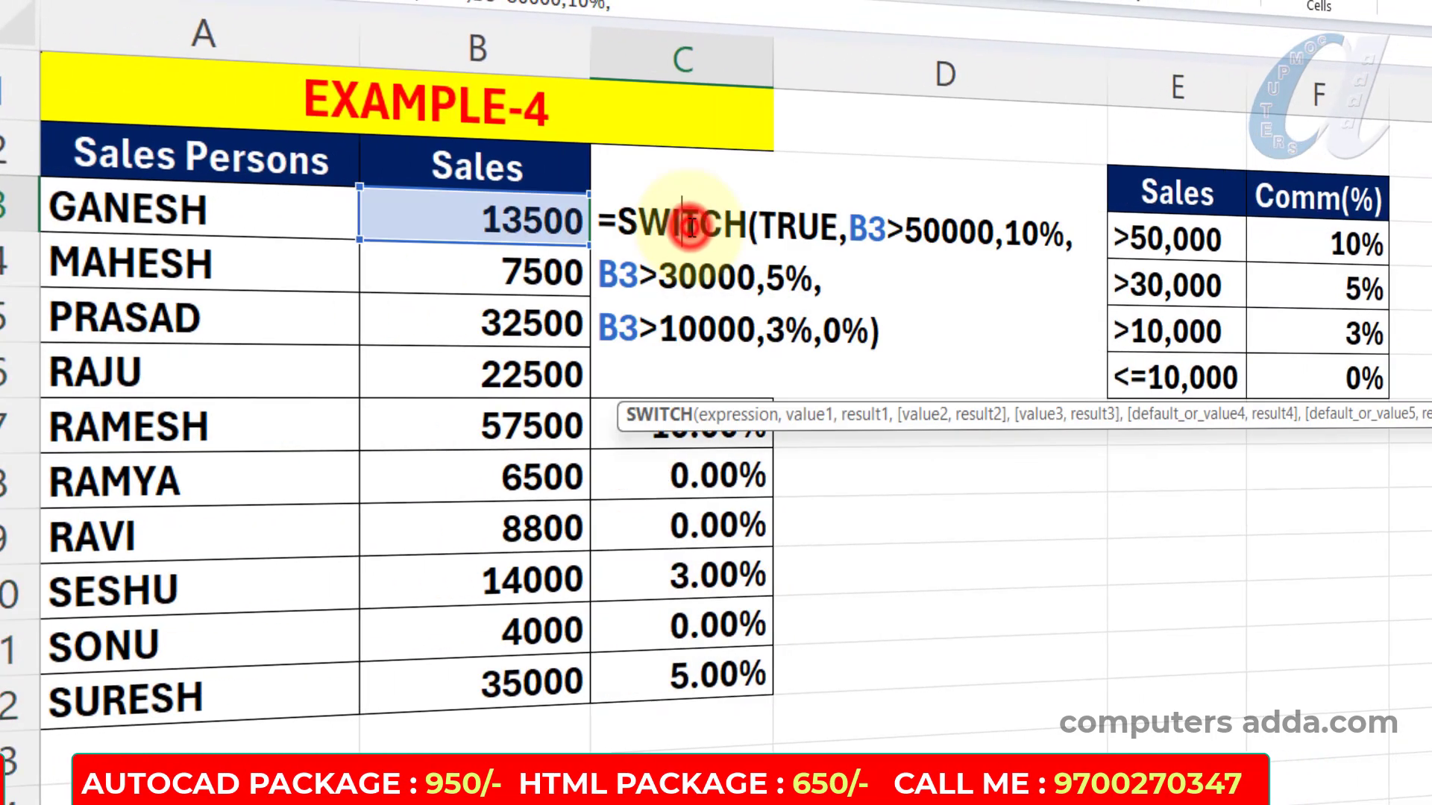
left_click(903, 339)
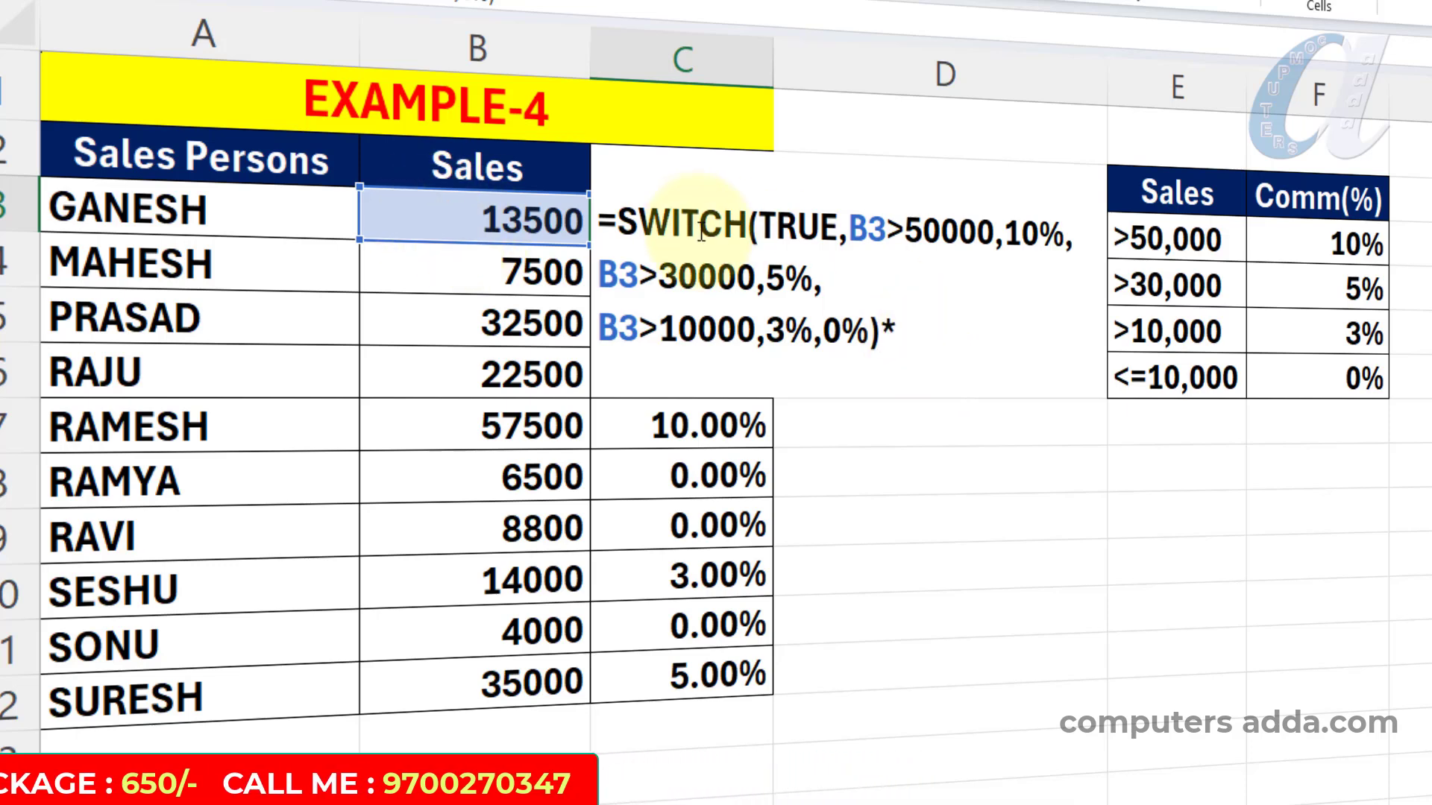
left_click(445, 214)
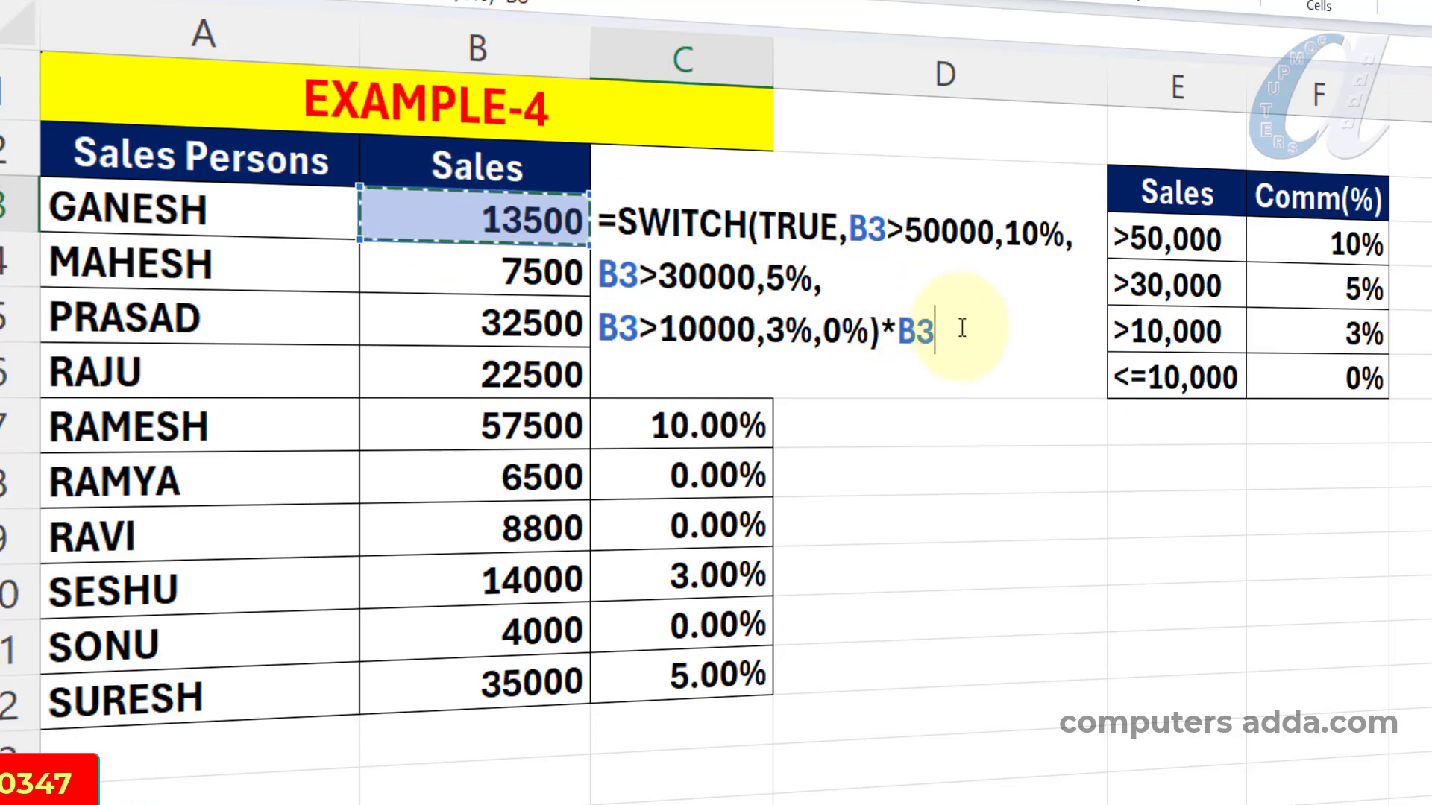
key("Return")
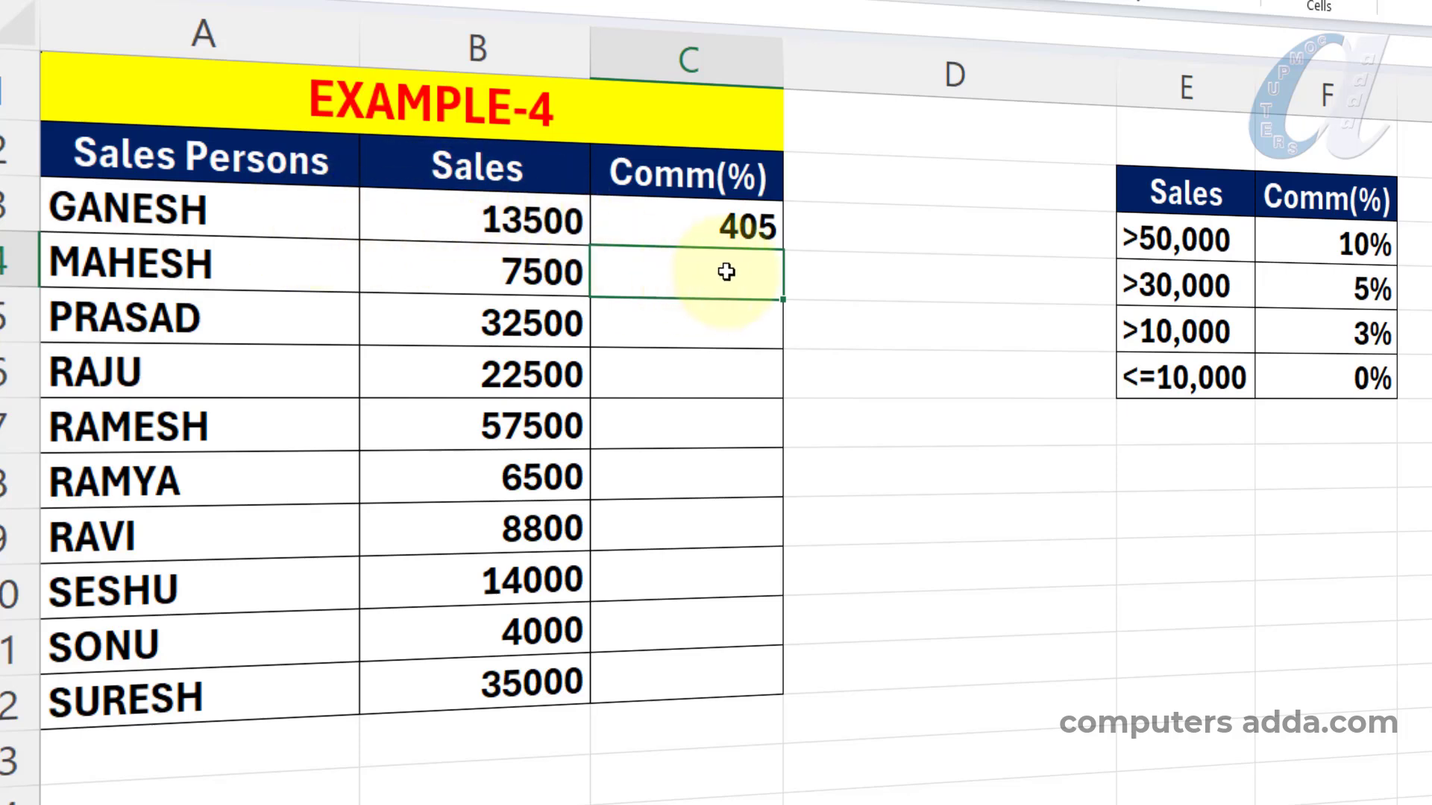
Fill the commission amount formula from C3 down to C12
left_click(764, 227)
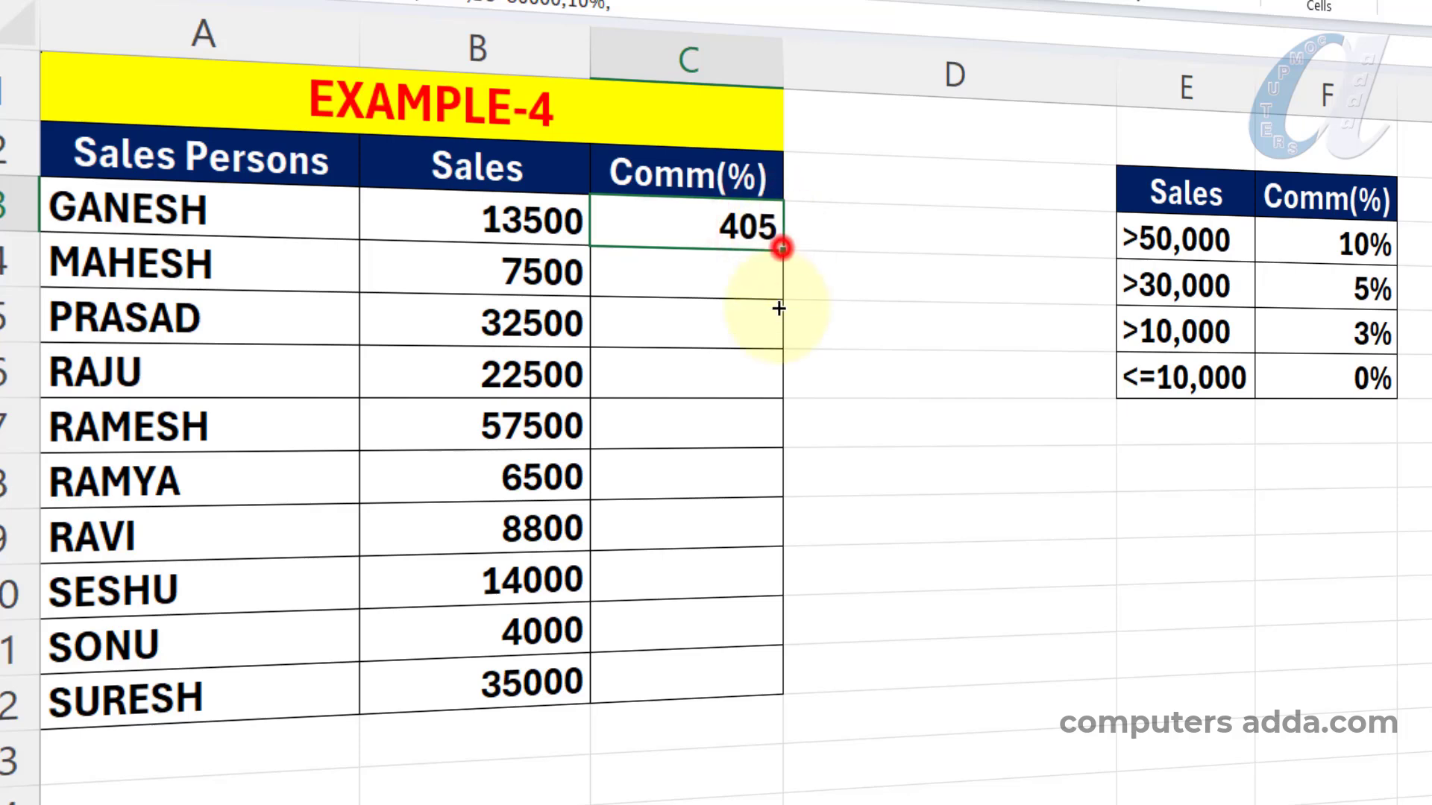
left_click_drag(781, 247, 767, 693)
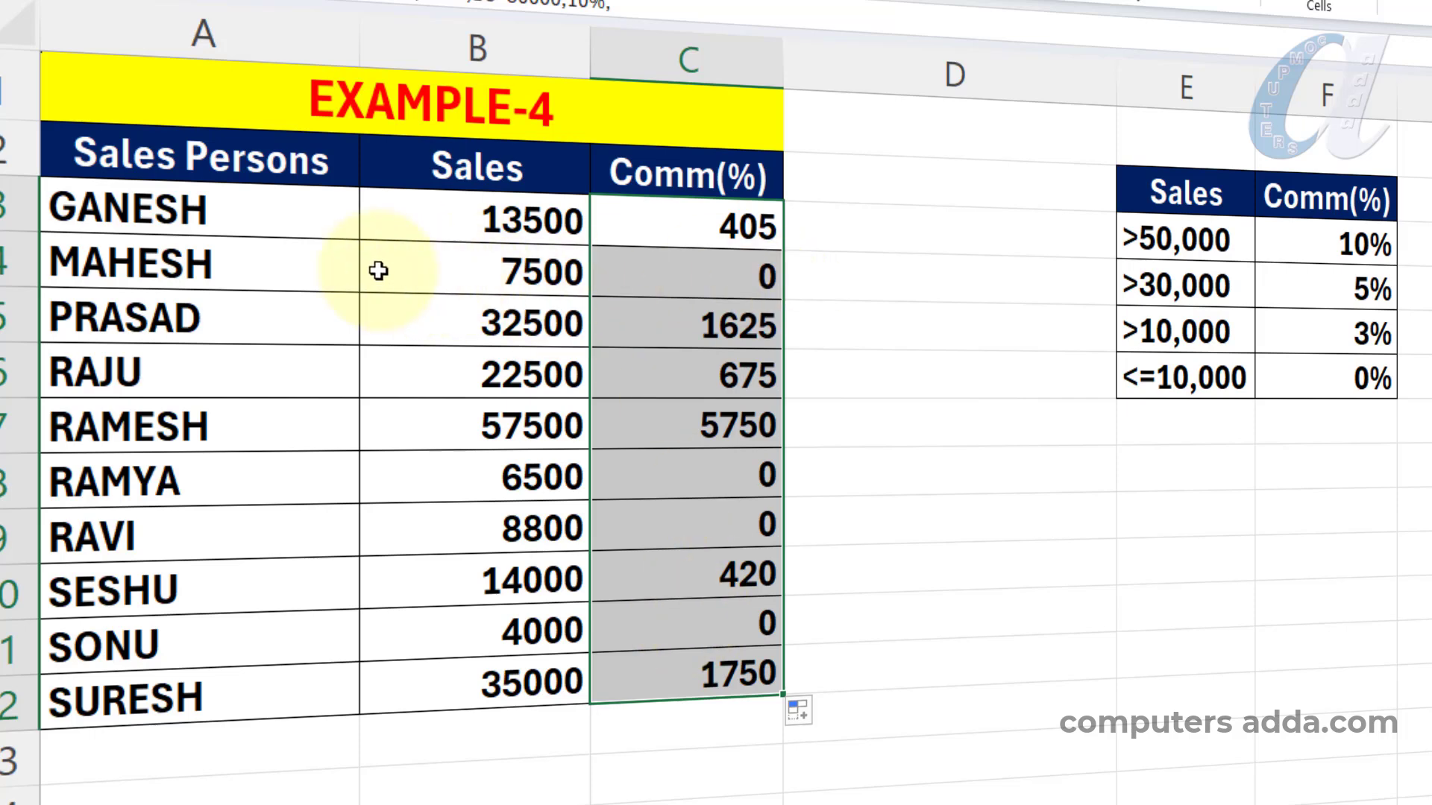
left_click(713, 484)
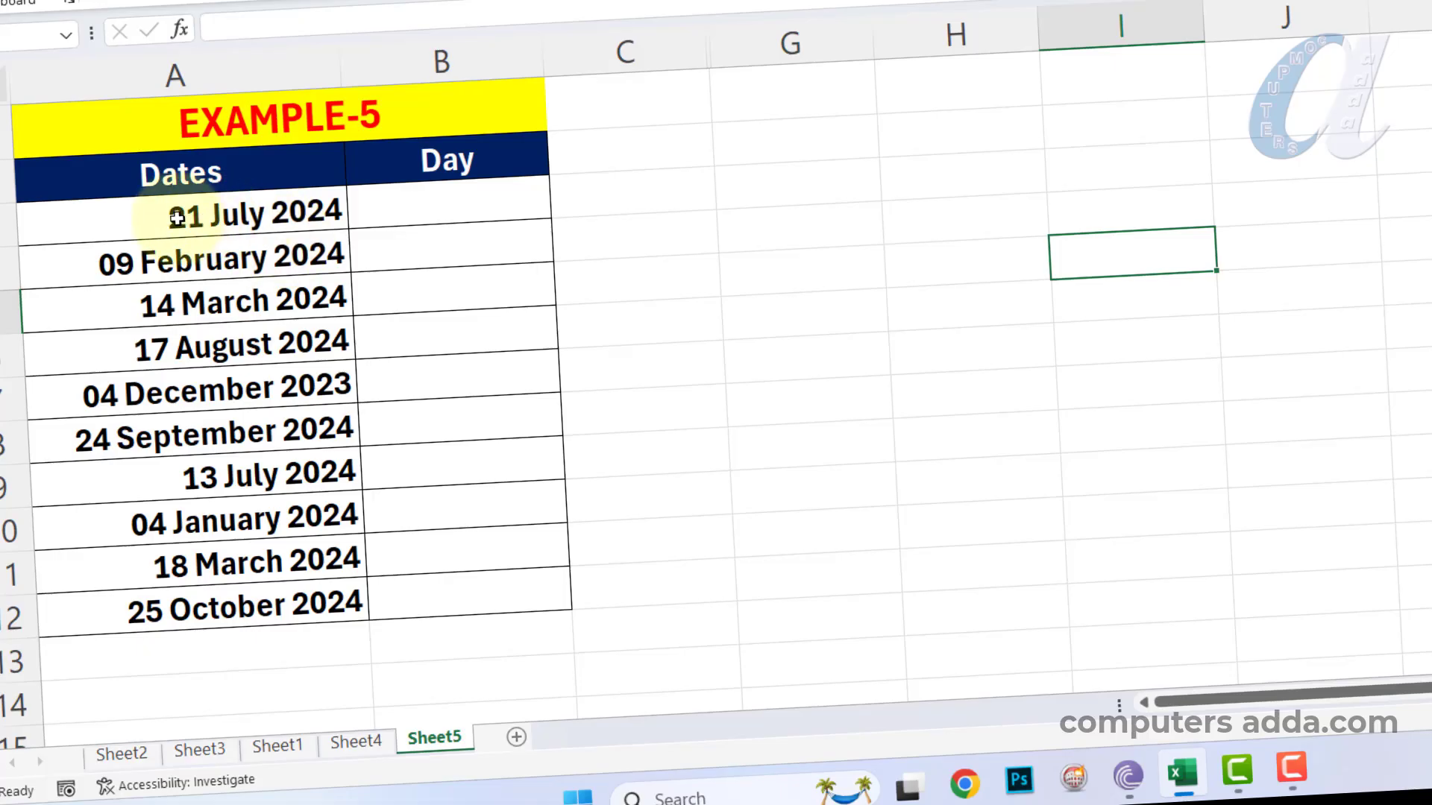
Reveal the hidden columns D to F on Sheet5 and review the Example-5 dates in A3:A12 against the weekday and weekend table
left_click_drag(183, 216, 198, 614)
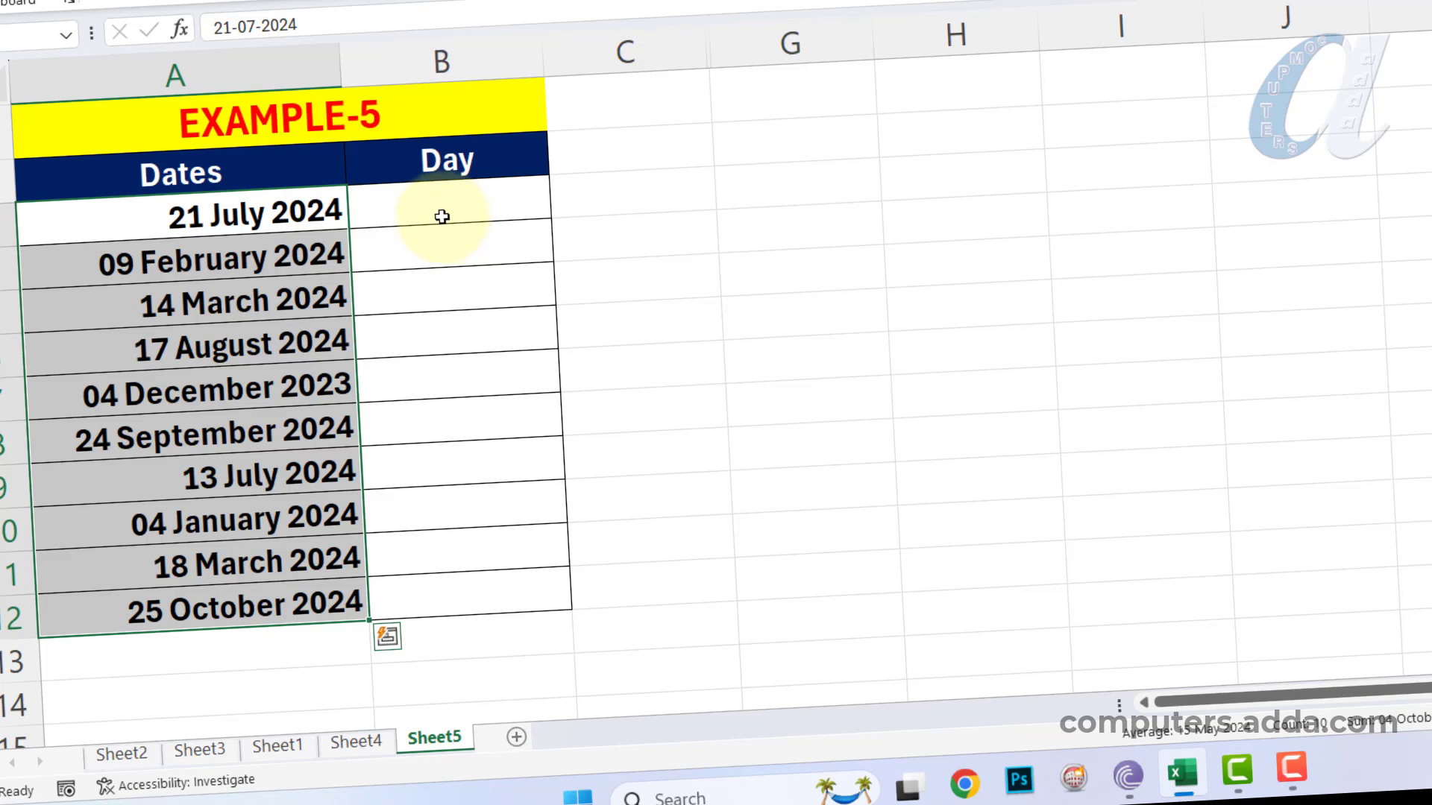
double_click(712, 41)
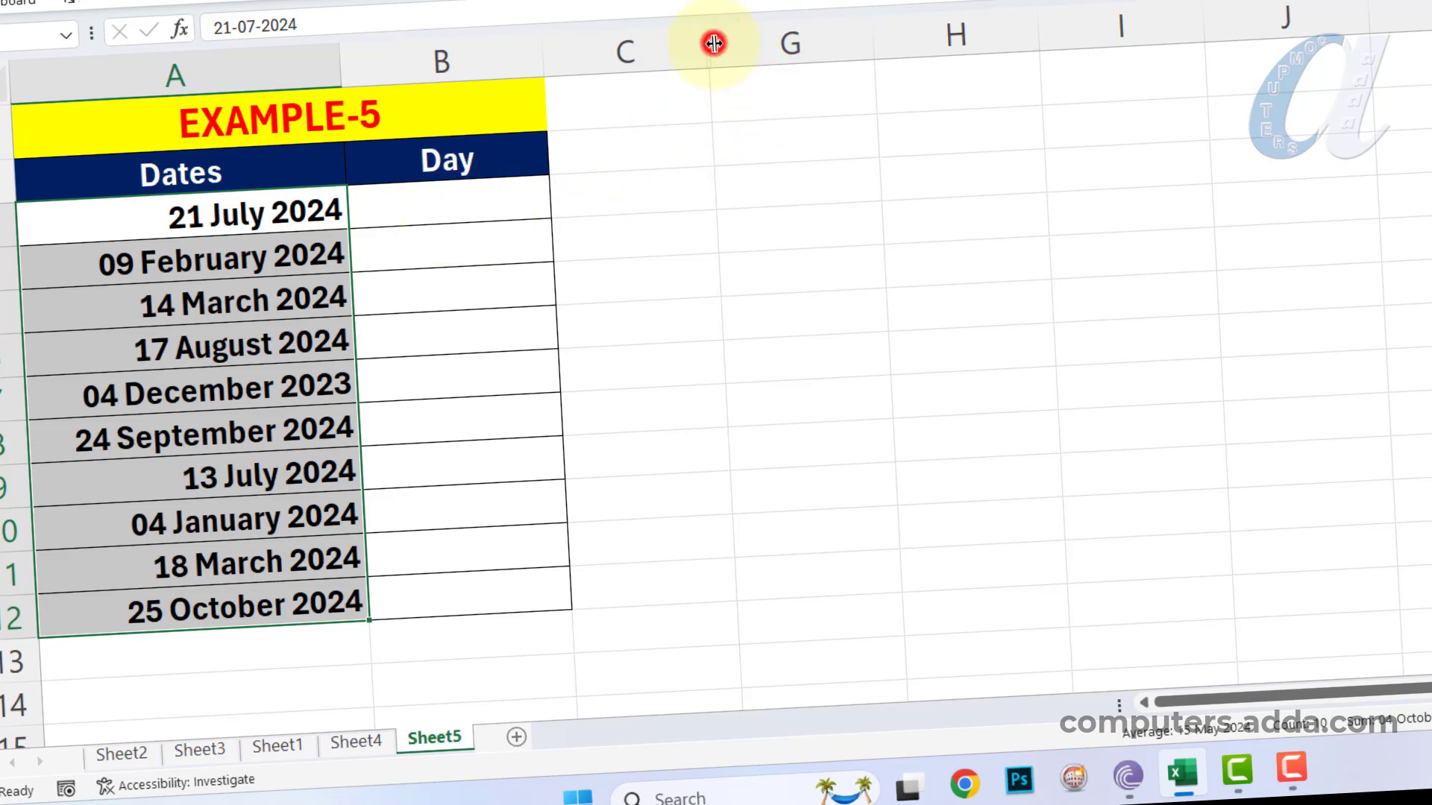
left_click_drag(800, 183, 811, 377)
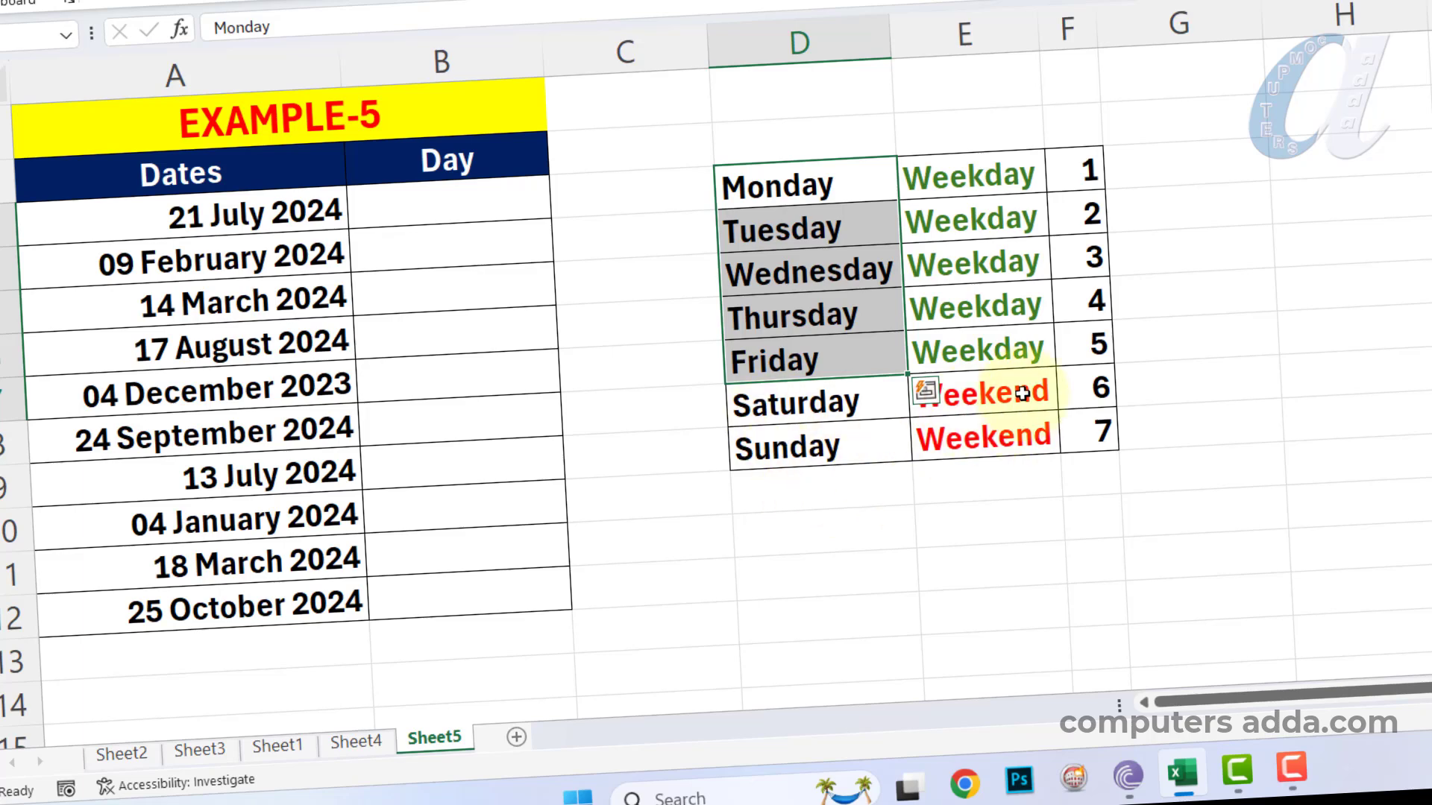
left_click_drag(1022, 393, 1026, 445)
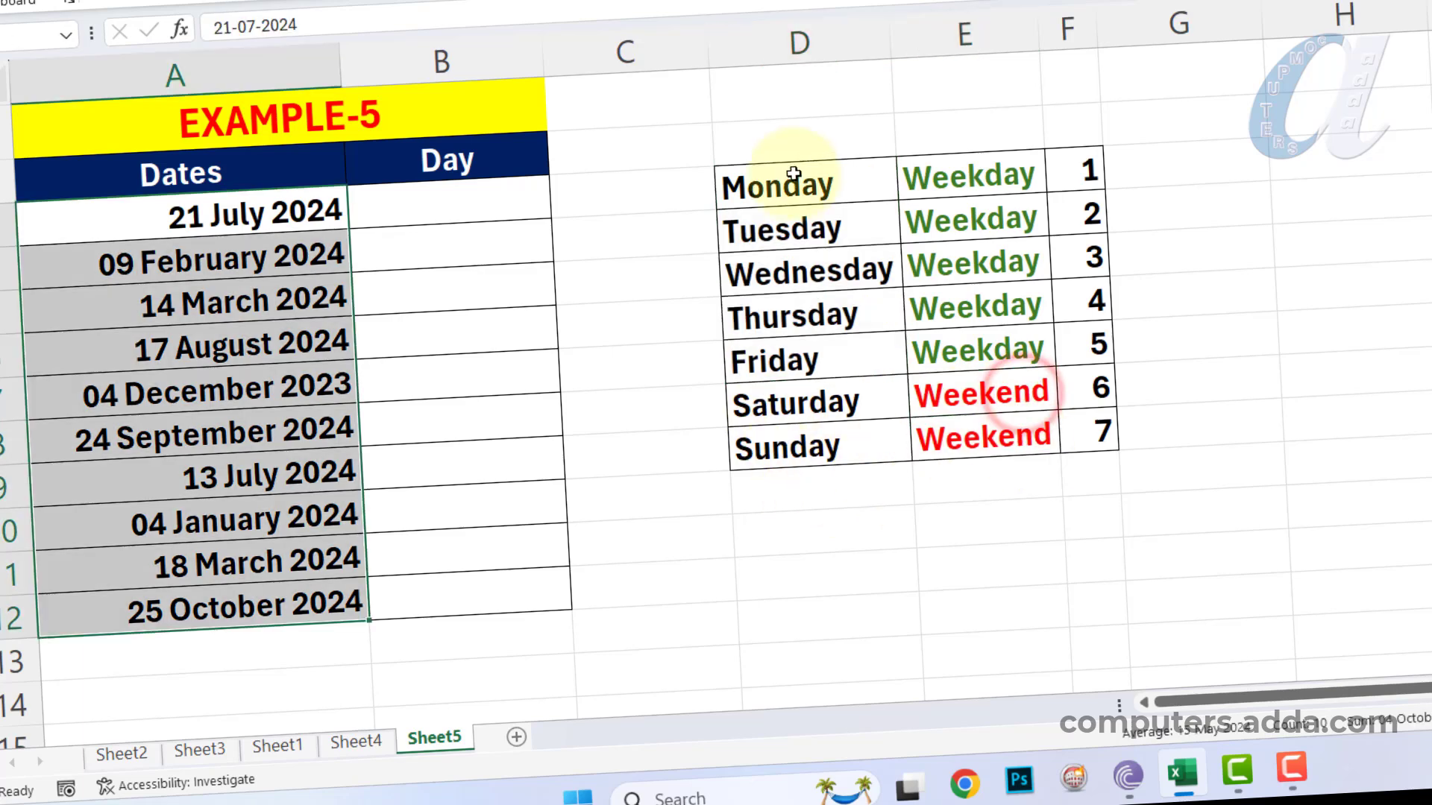
left_click_drag(797, 187, 815, 447)
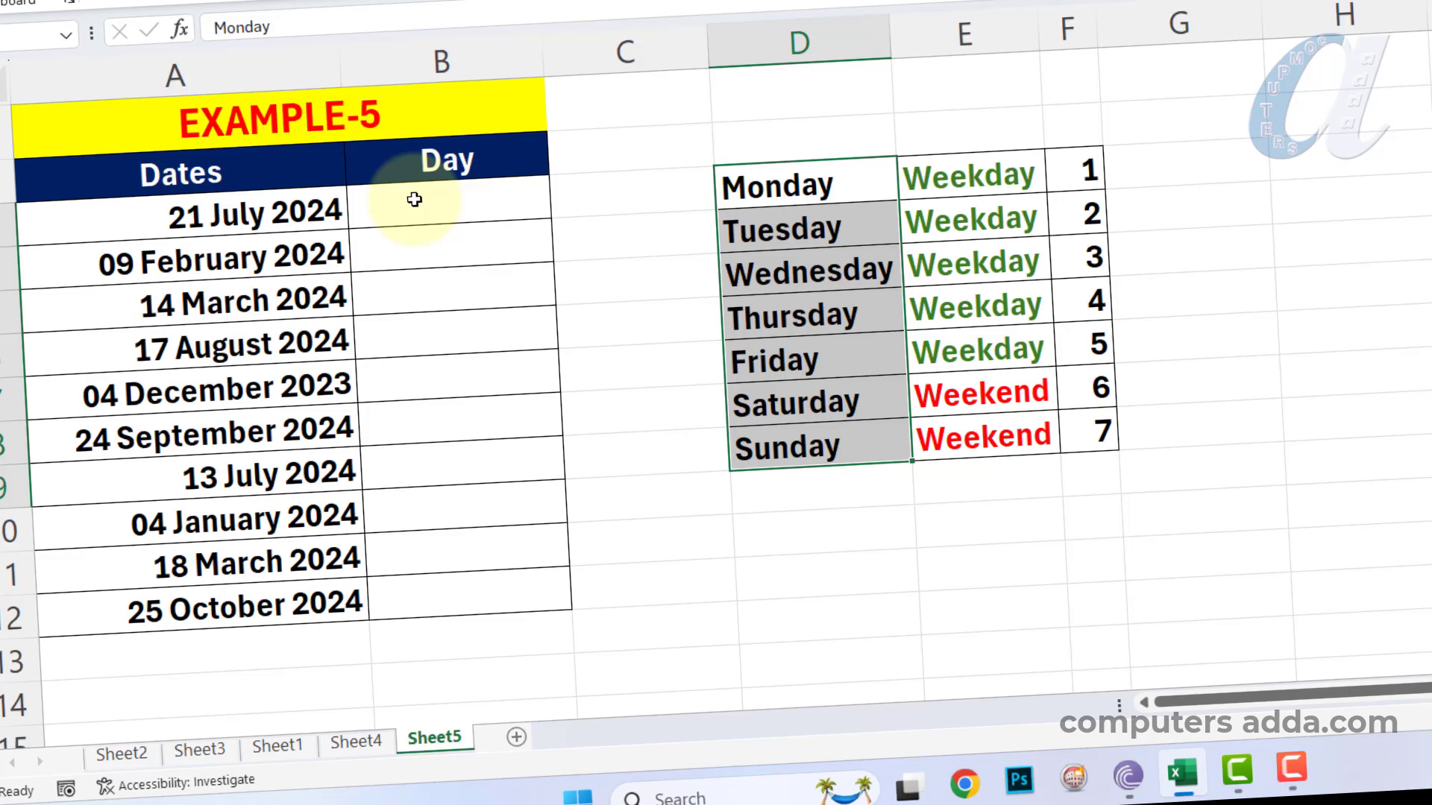
left_click(192, 216)
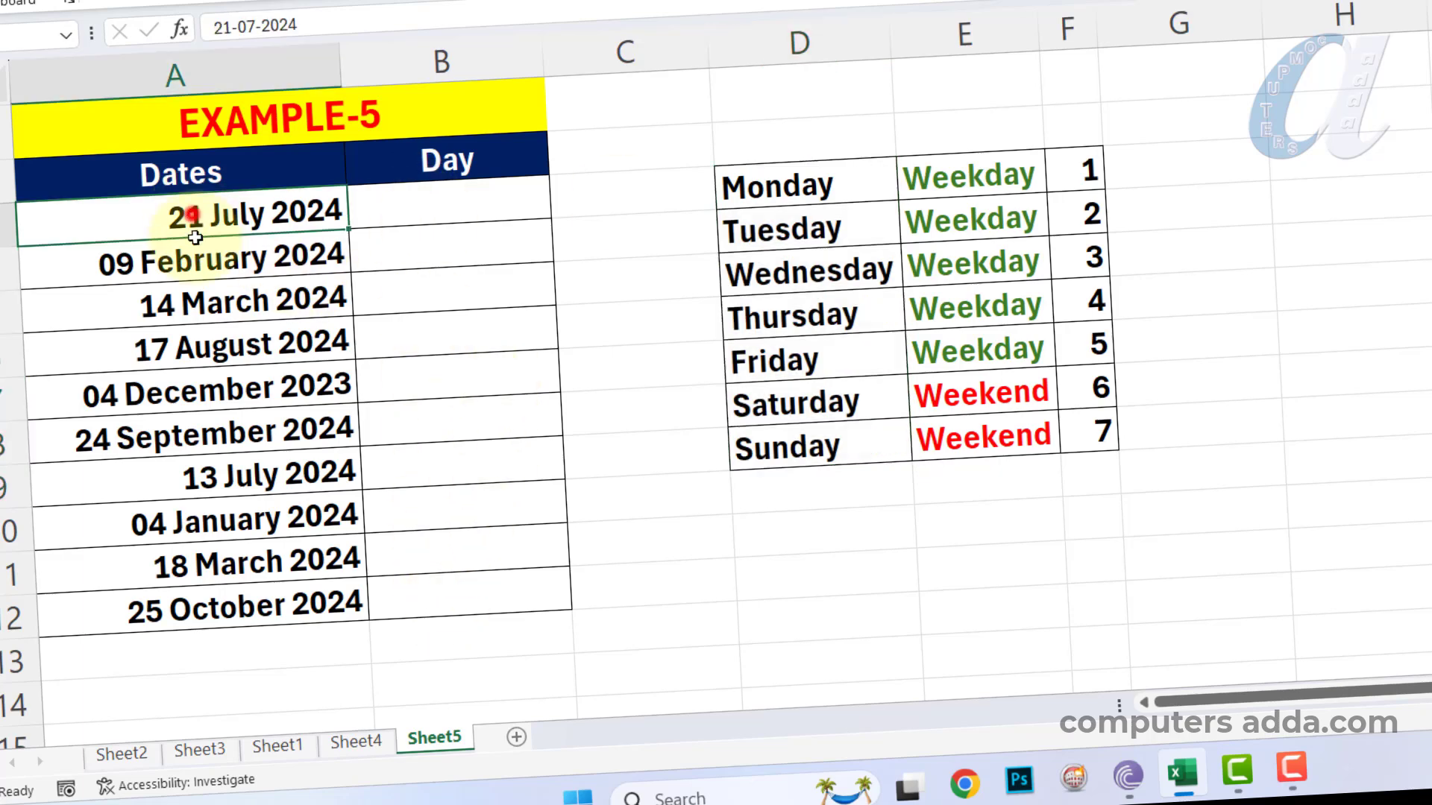
left_click_drag(196, 237, 211, 606)
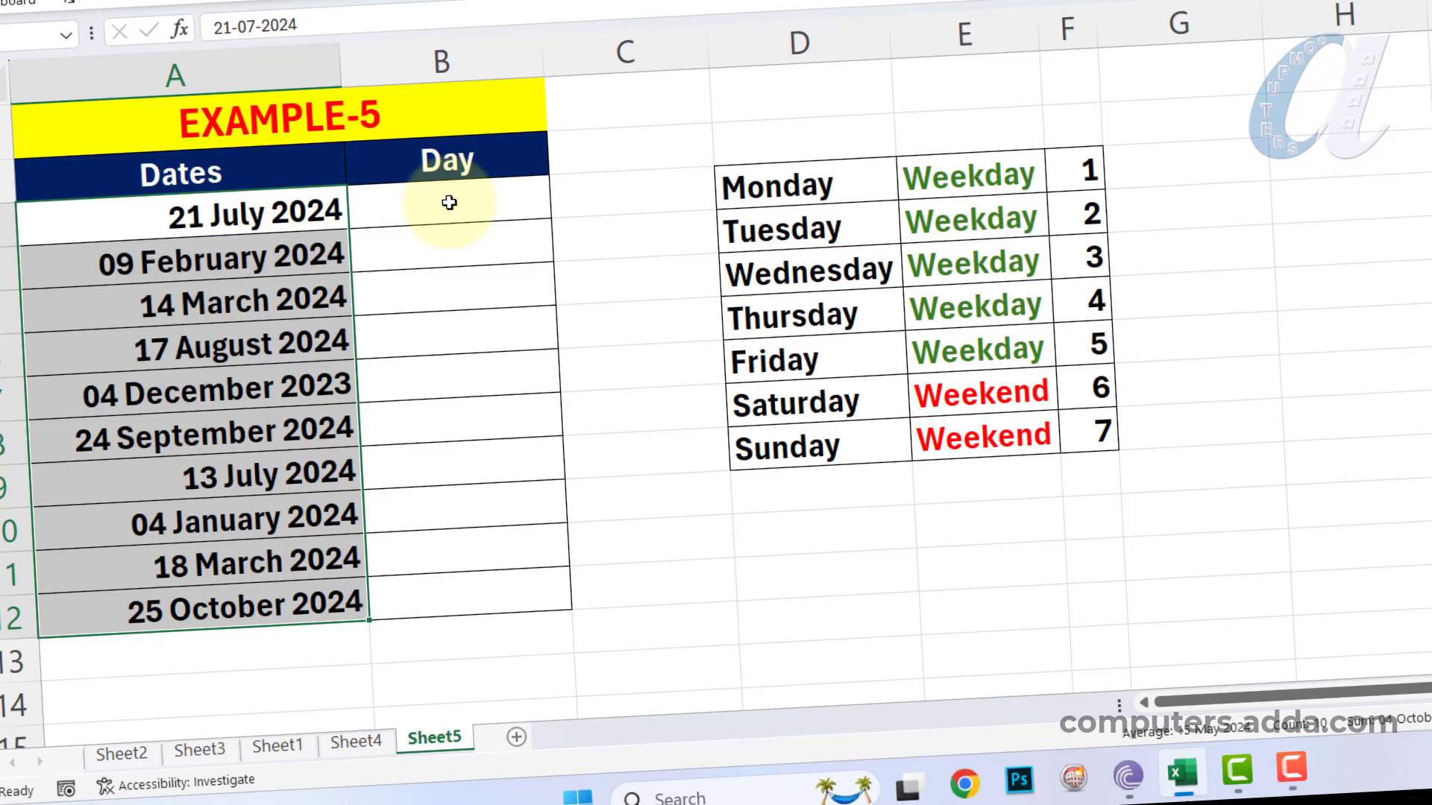
Enter =WEEKDAY(A3,2) in B3 to get the day number of the first date, counting Monday as 1
left_click(451, 202)
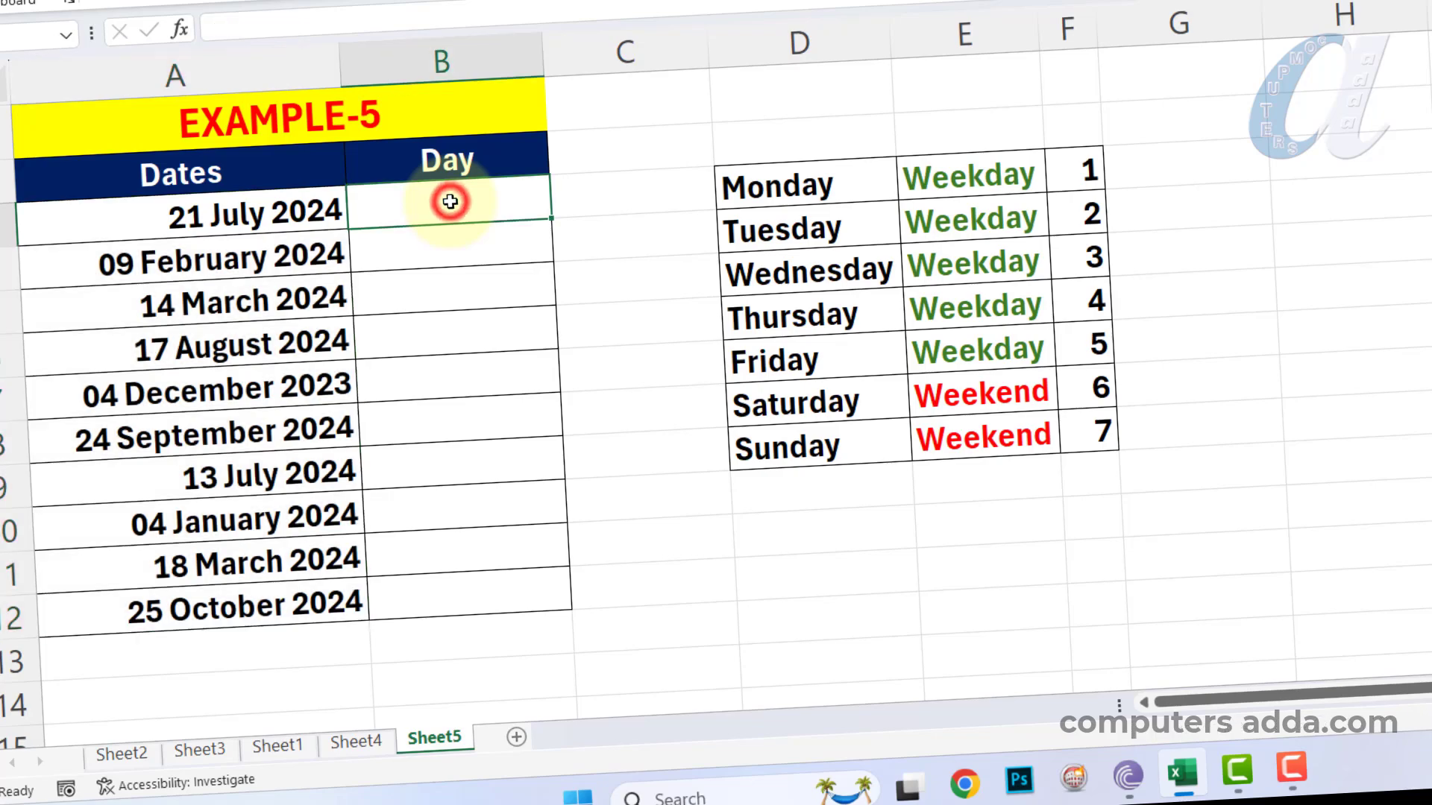
type("=week")
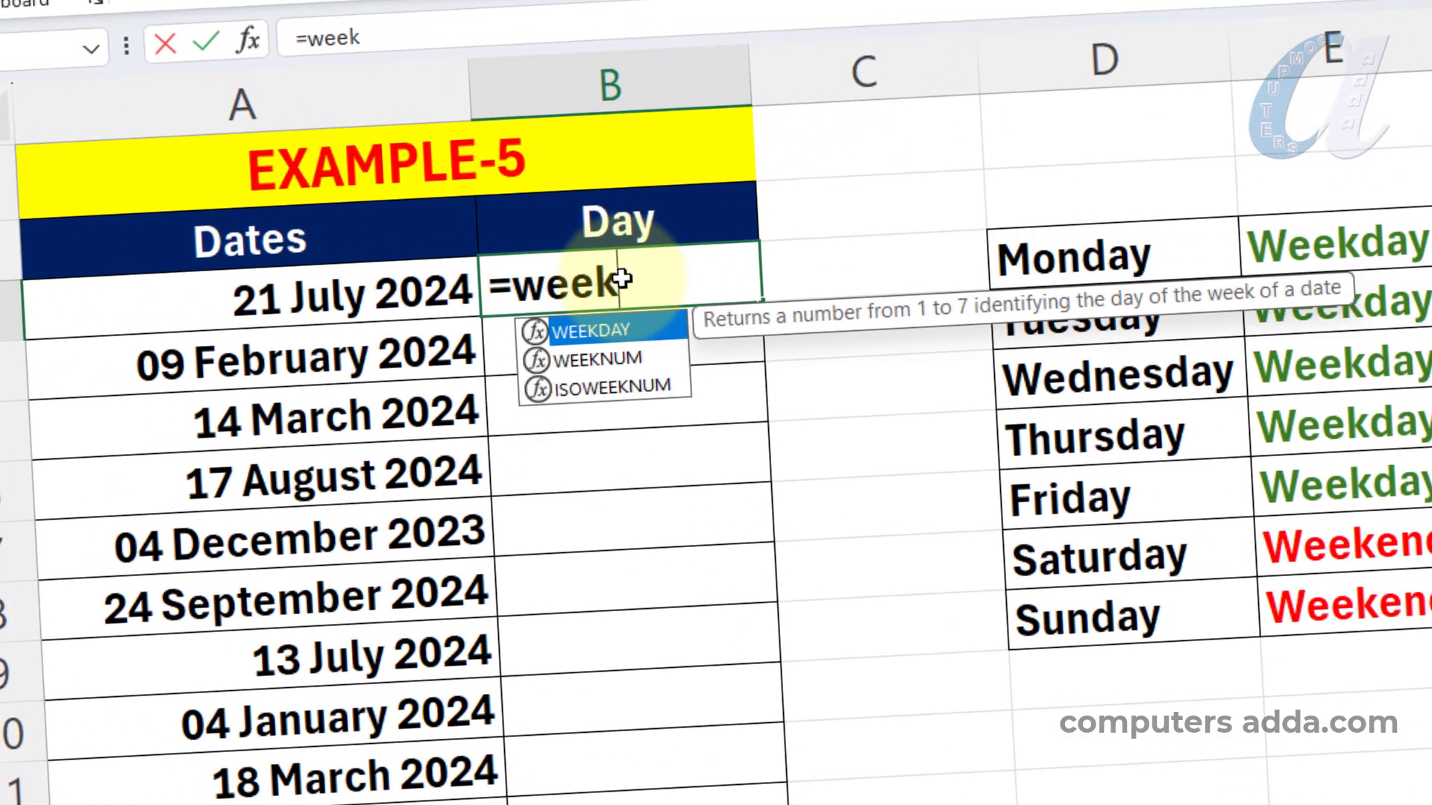
key("Tab")
left_click(275, 298)
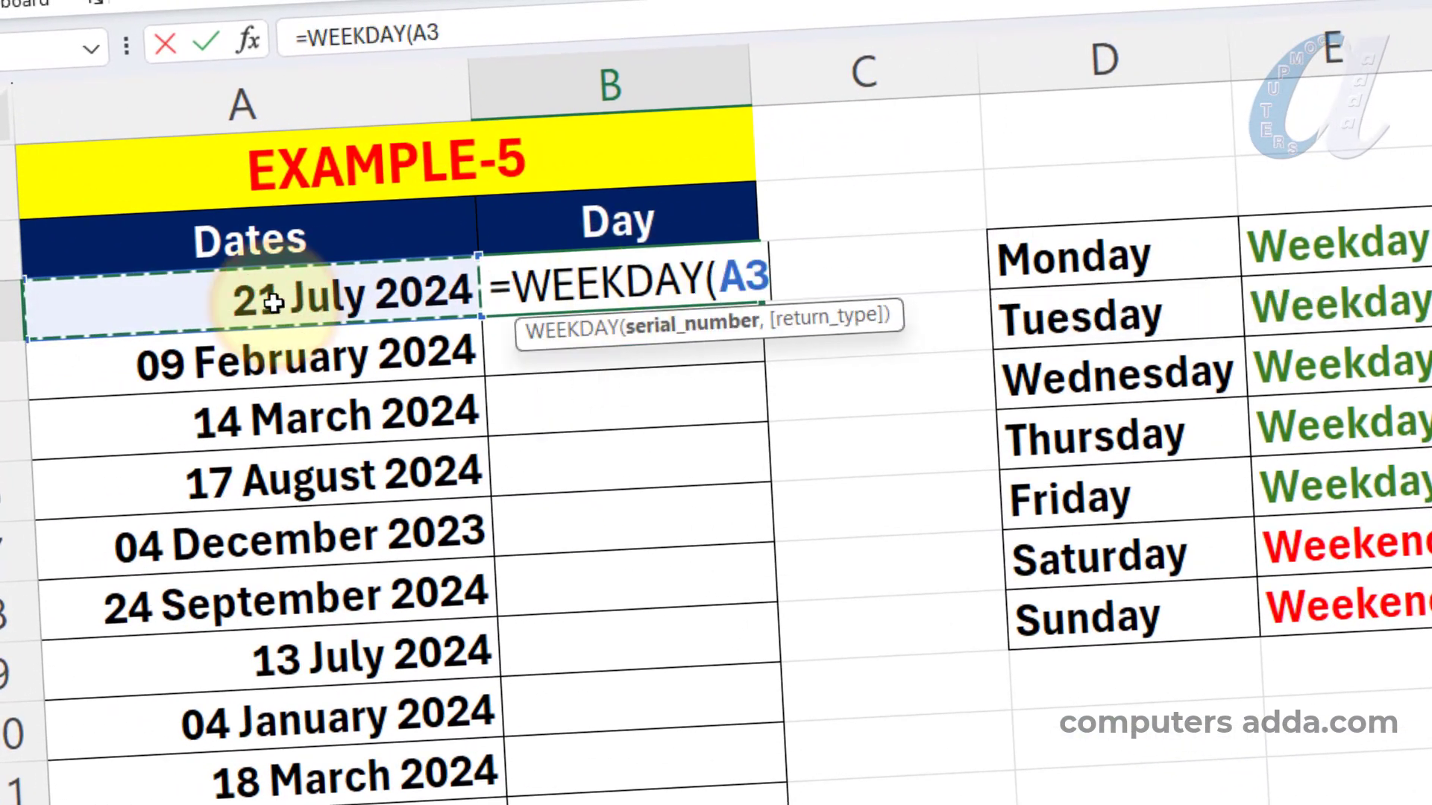
type(",")
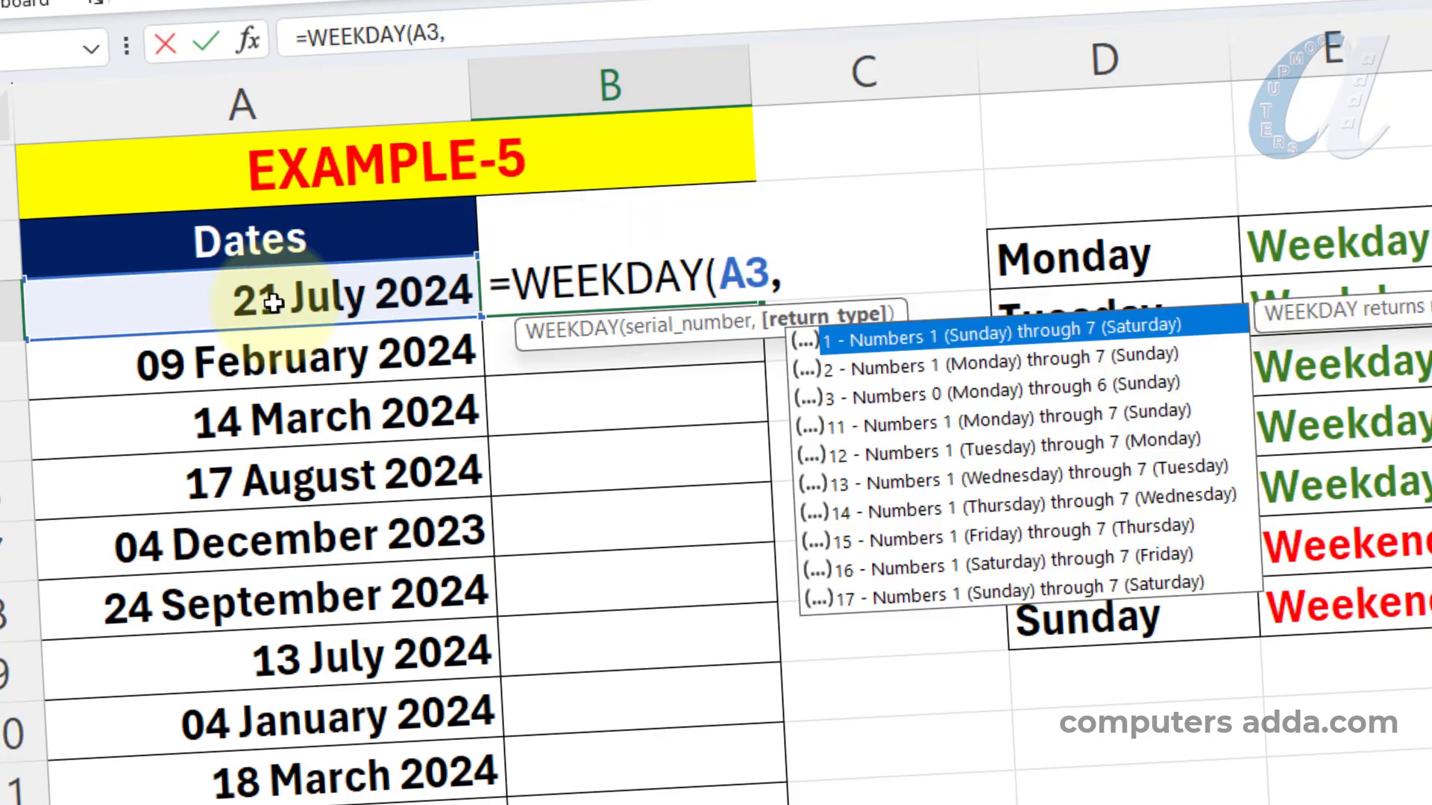
key("Down")
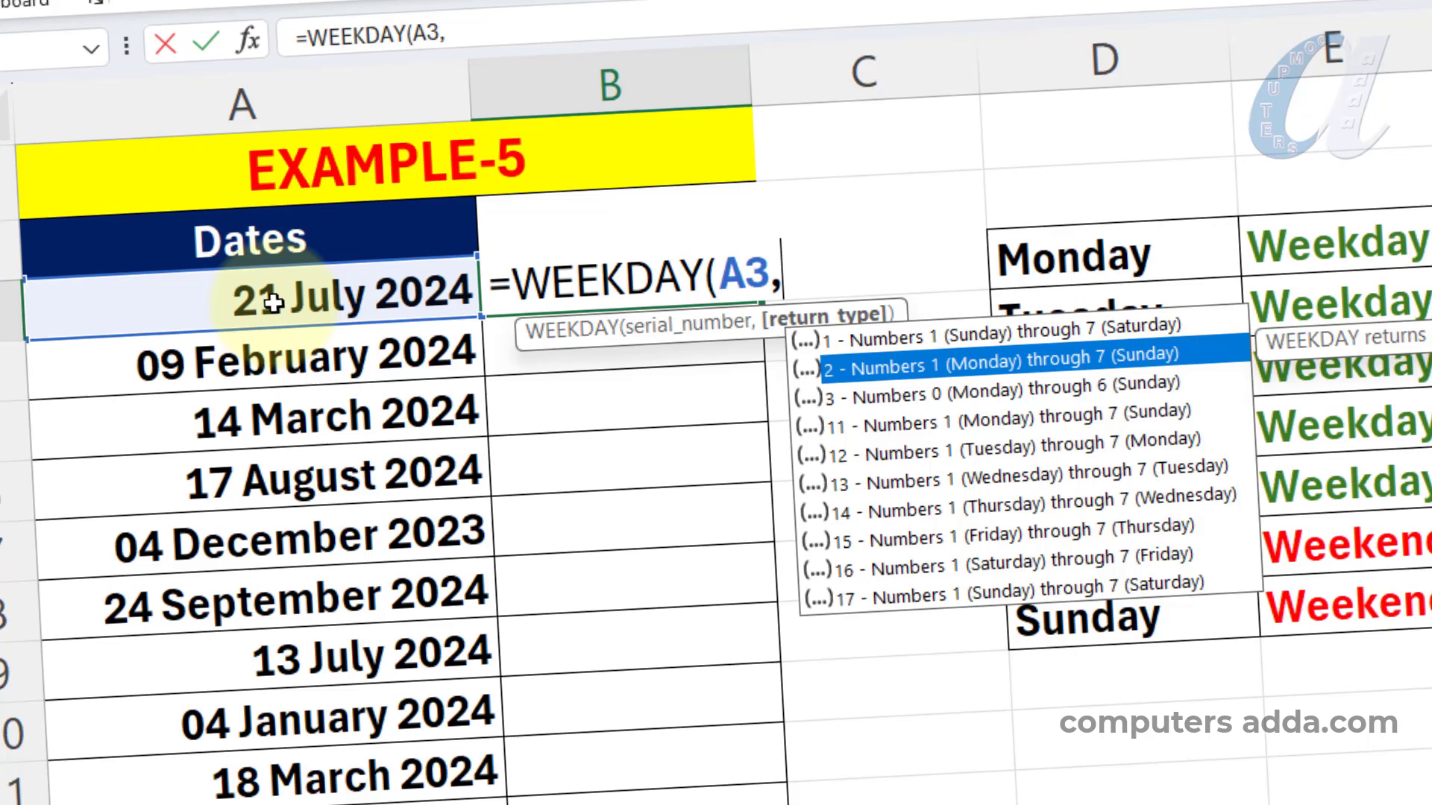
type("2")
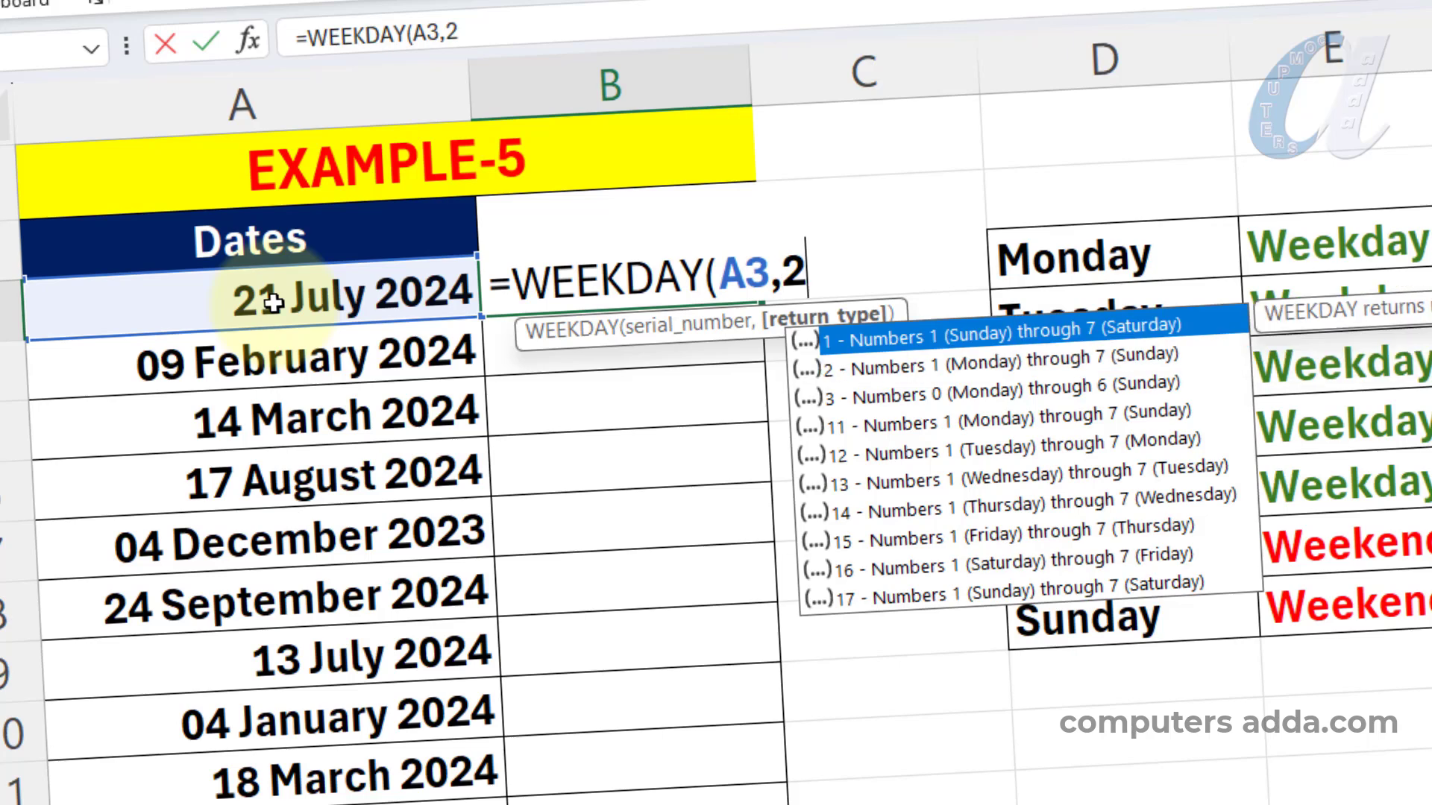
type(")")
key("Return")
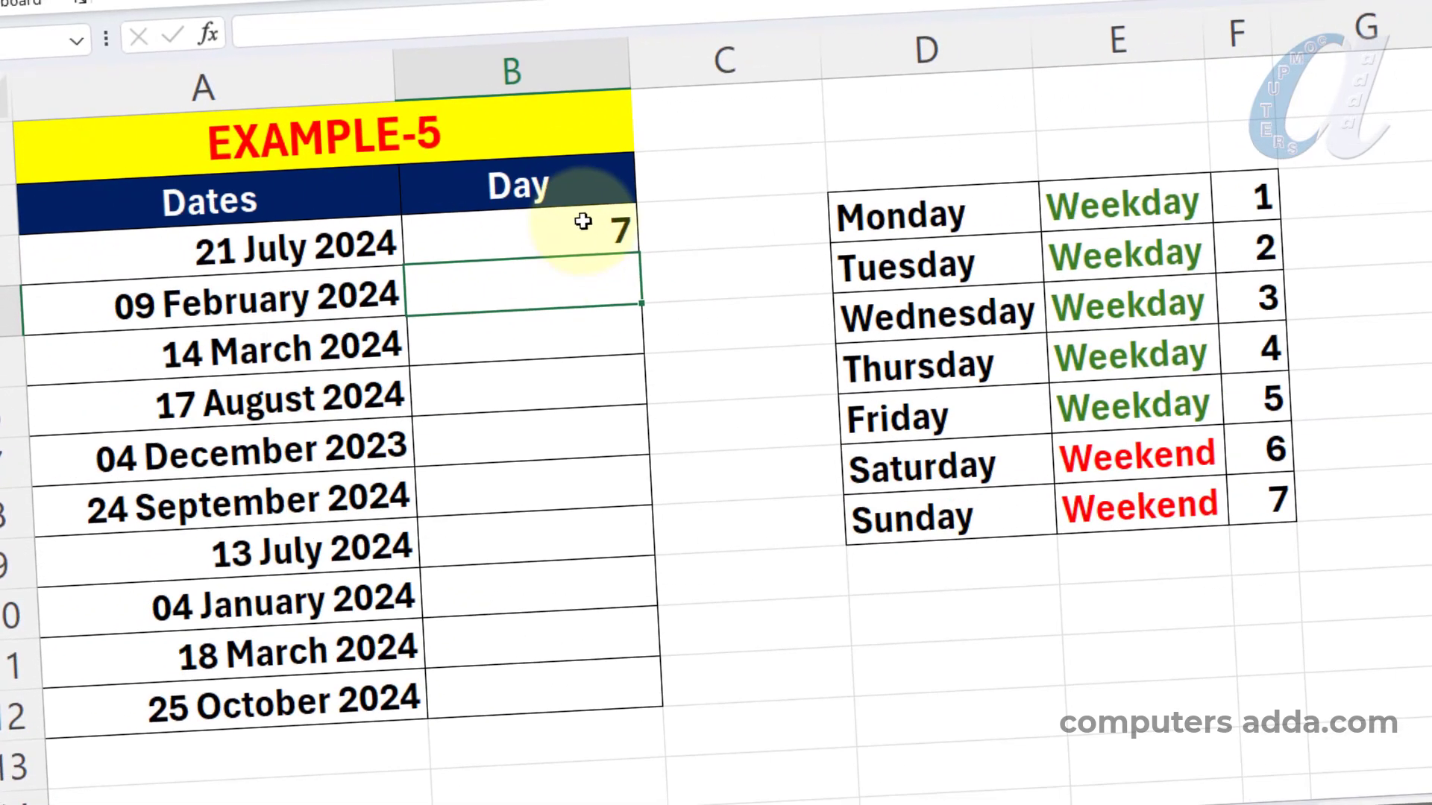
Check the WEEKDAY formula in B3 against the day table and clear the Day cells B3:B12
left_click(693, 278)
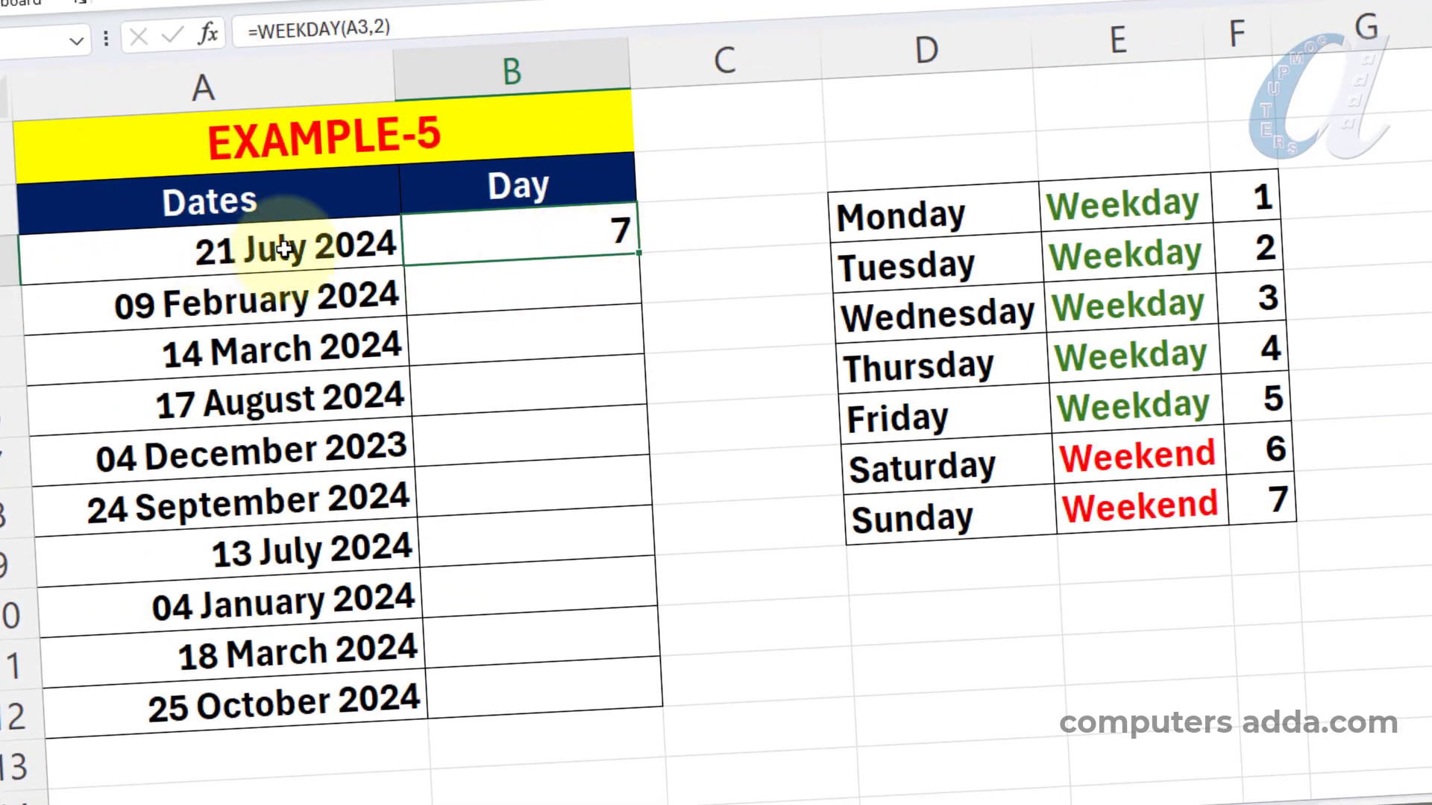
left_click(598, 234)
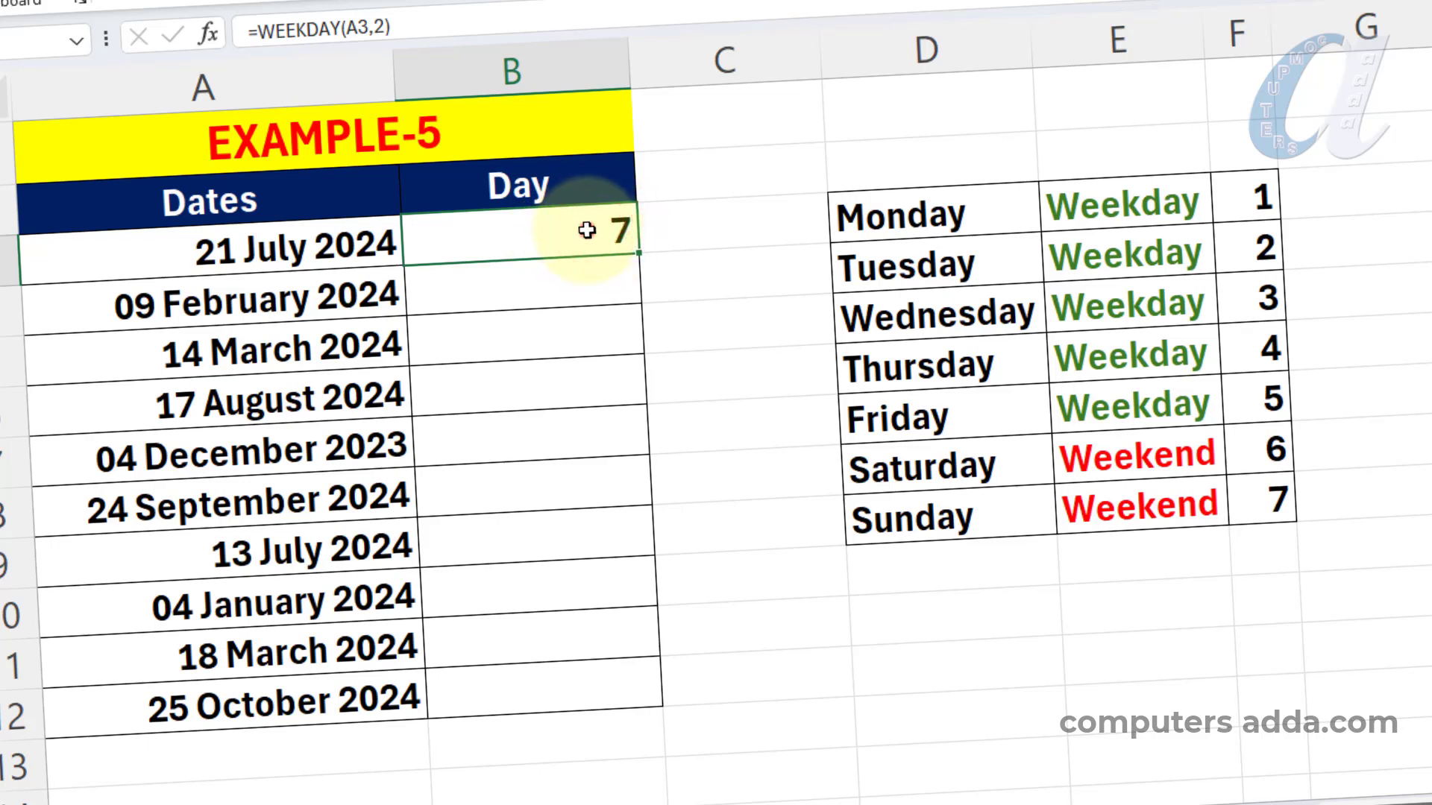
left_click_drag(586, 231, 575, 697)
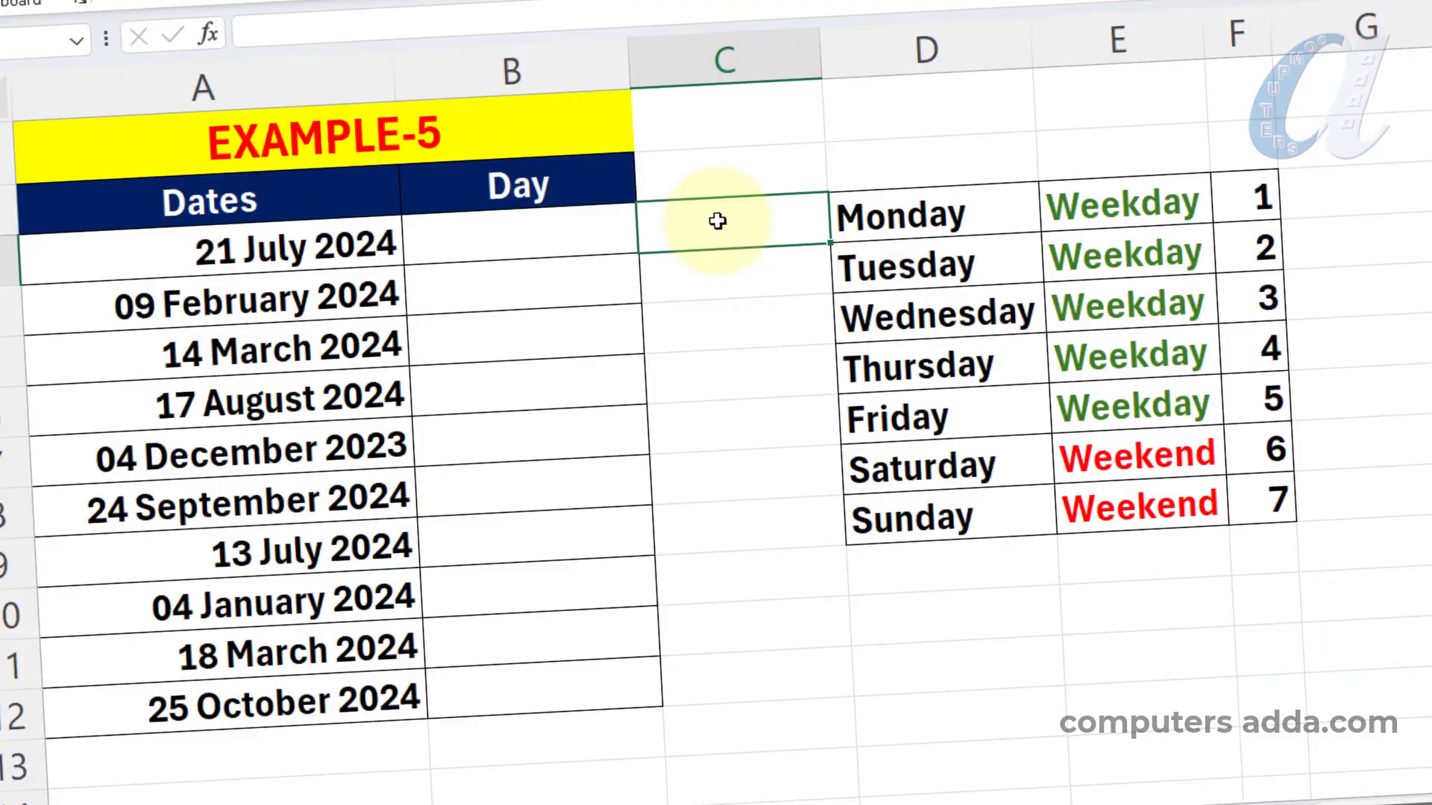
Start a SWITCH formula in B3 with WEEKDAY(A3,2) as its expression, so that the days count from Monday as 1
left_click(502, 233)
type("=swi")
key("Tab")
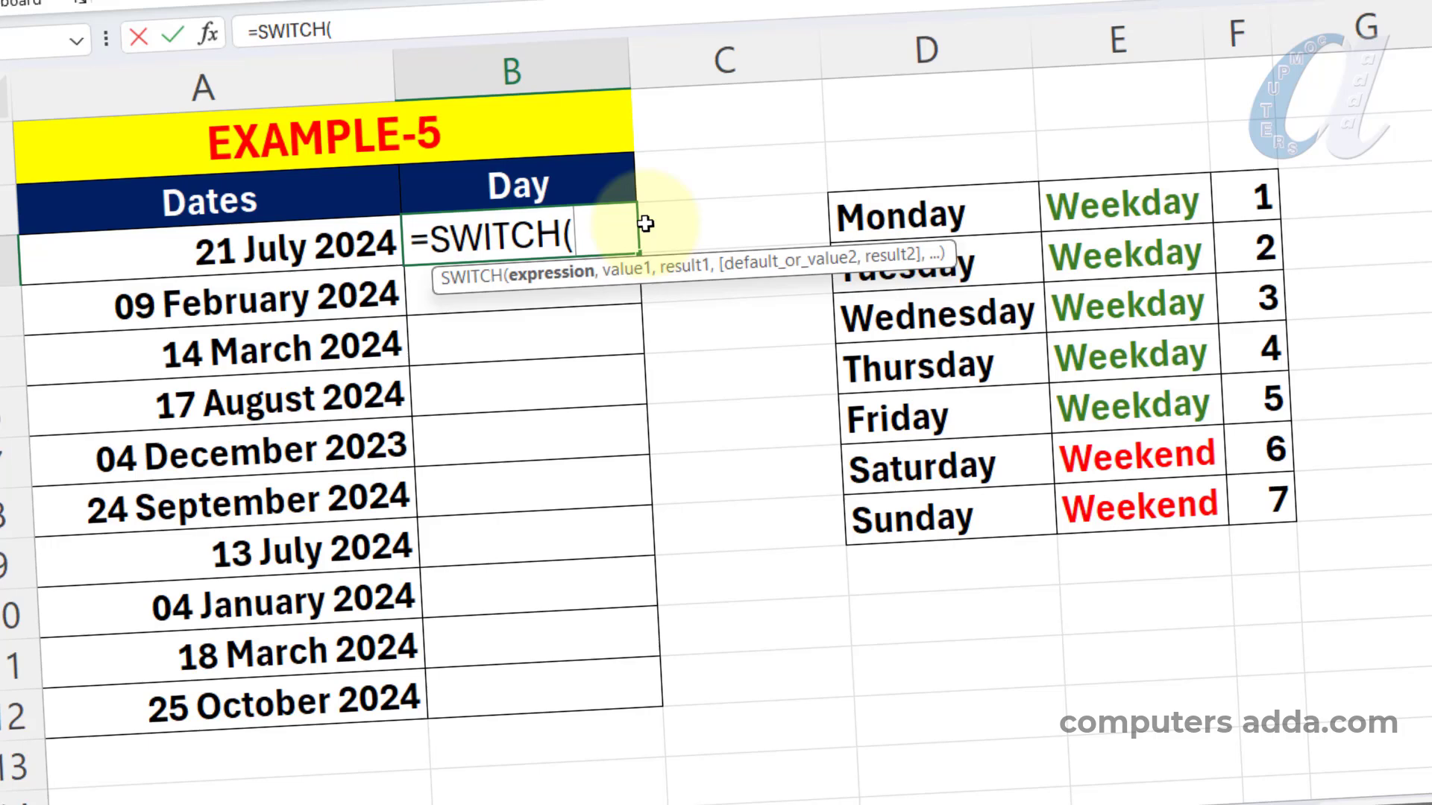
type("week")
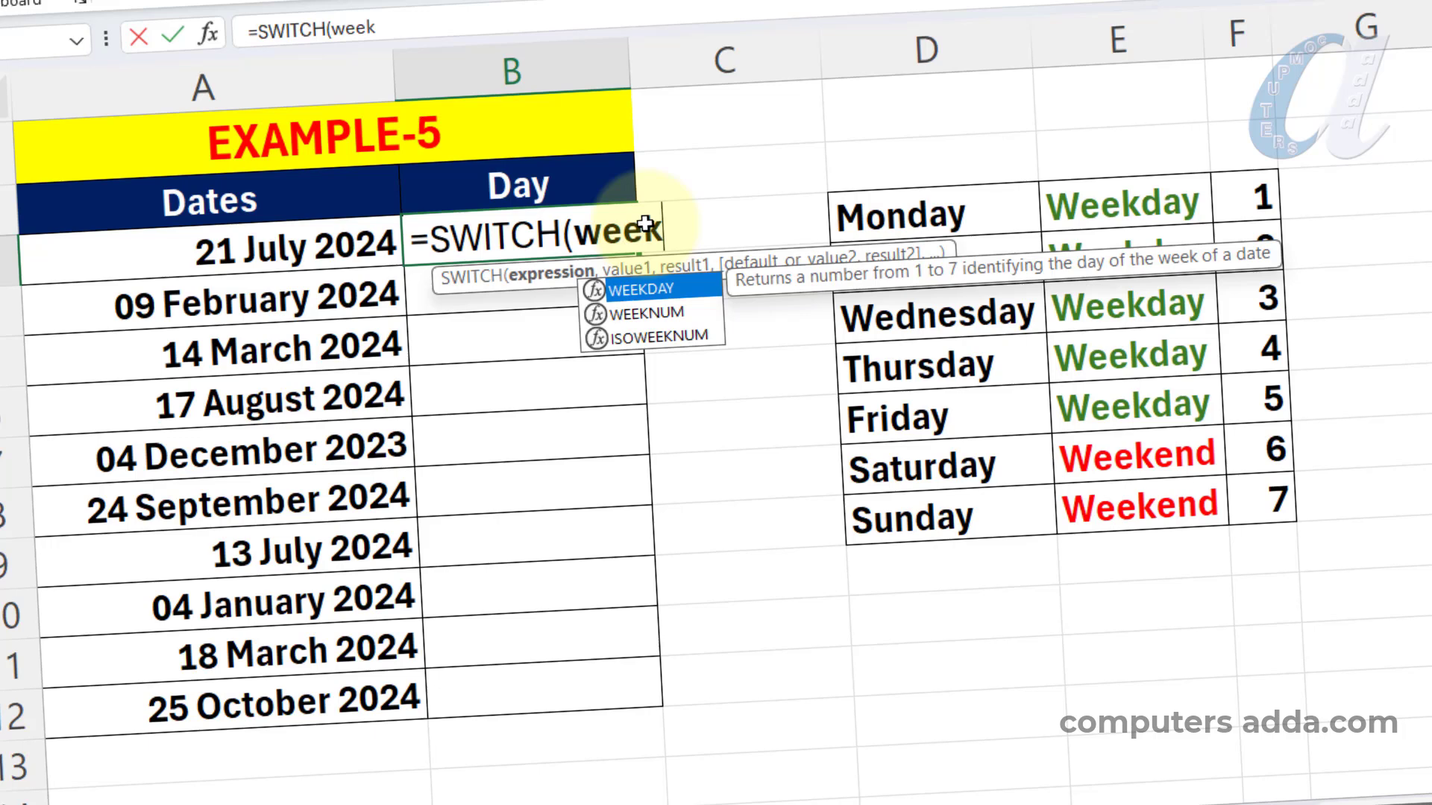
key("Tab")
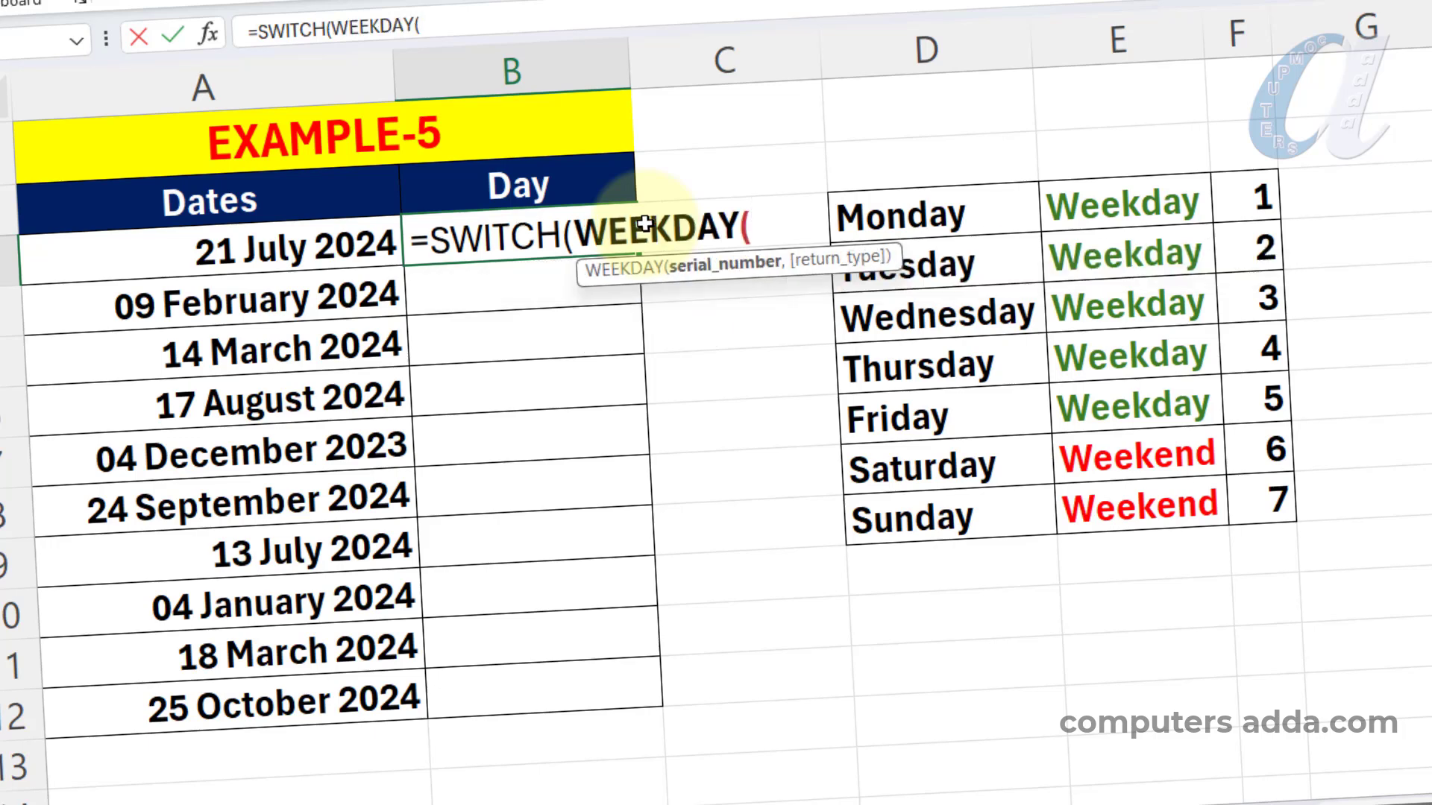
left_click(274, 260)
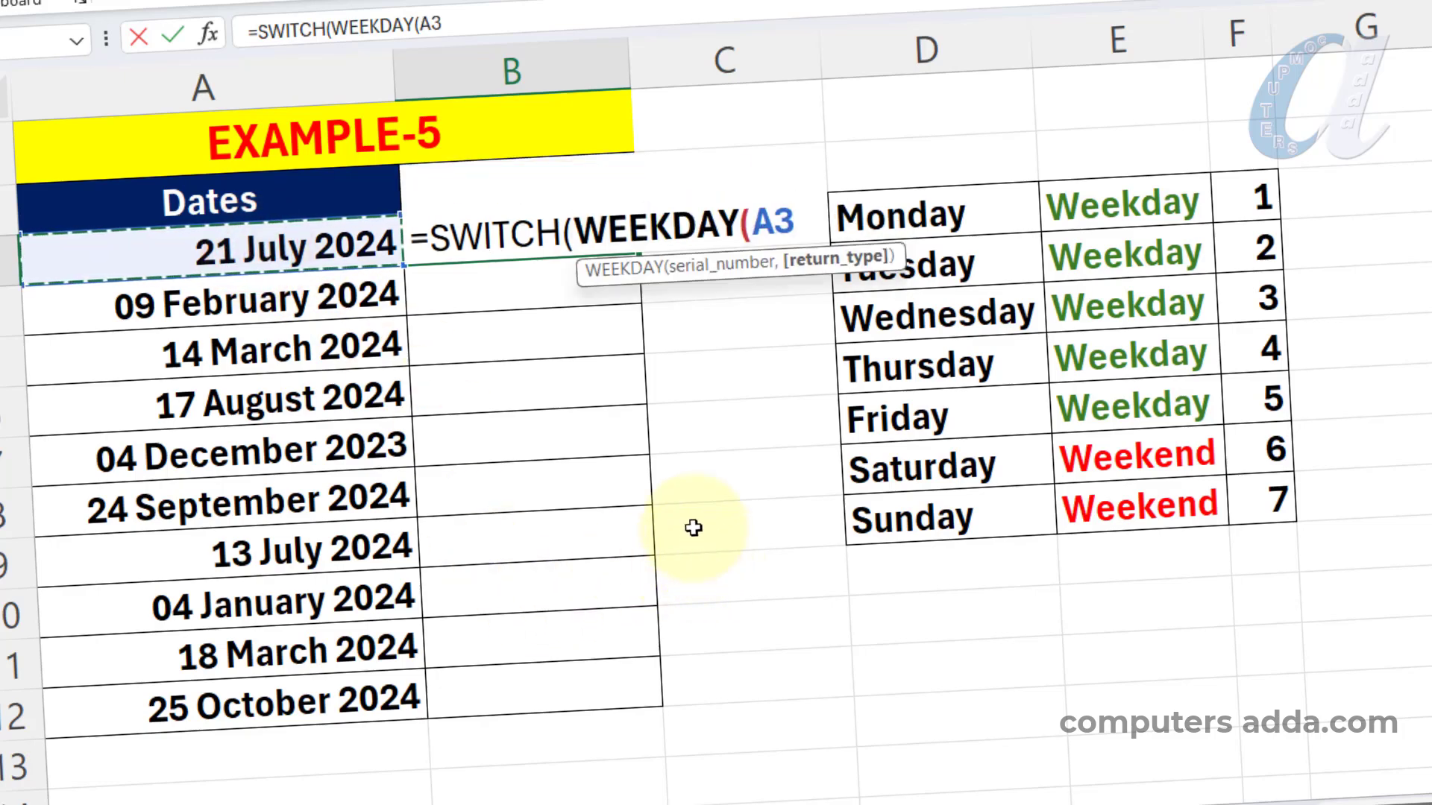
type(",")
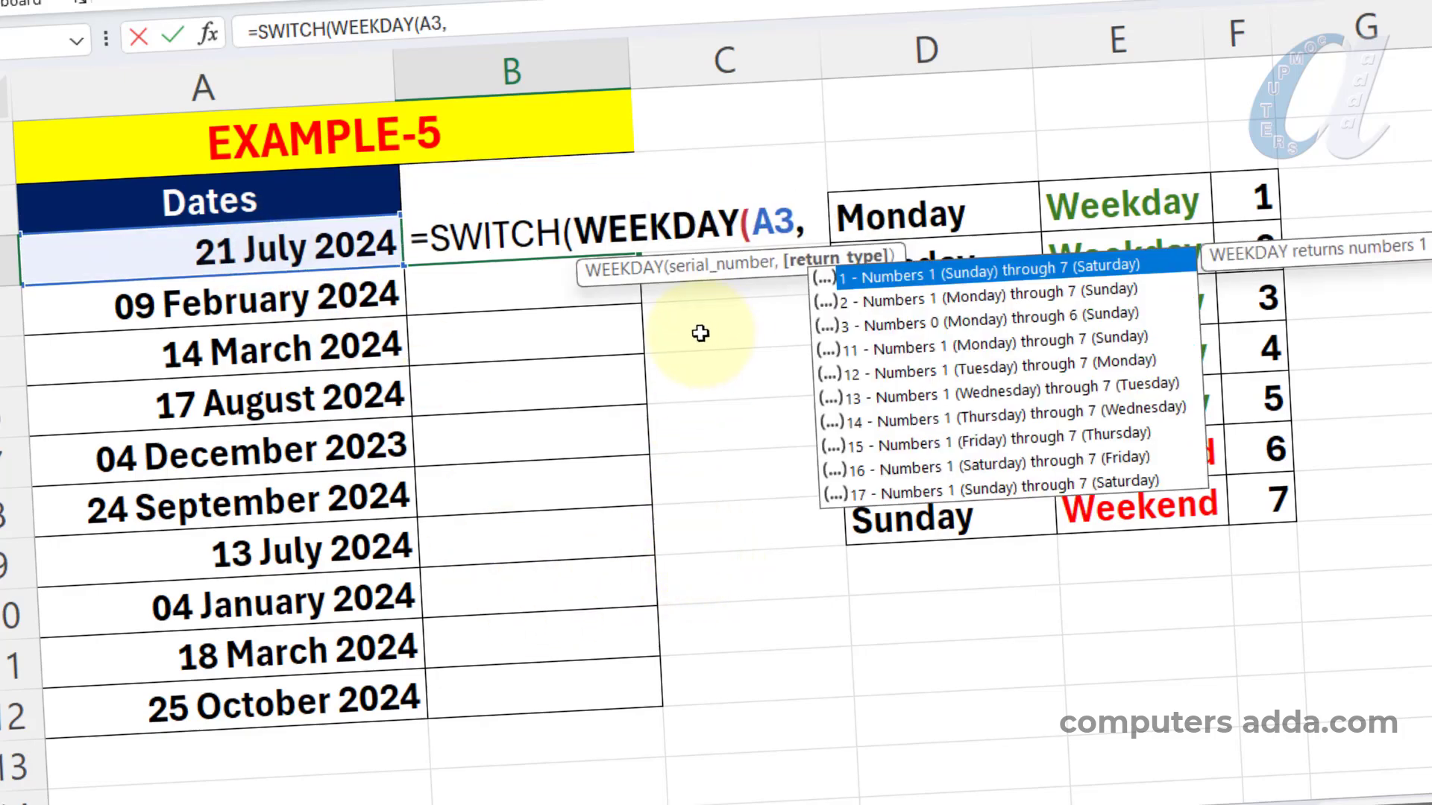
key("Down")
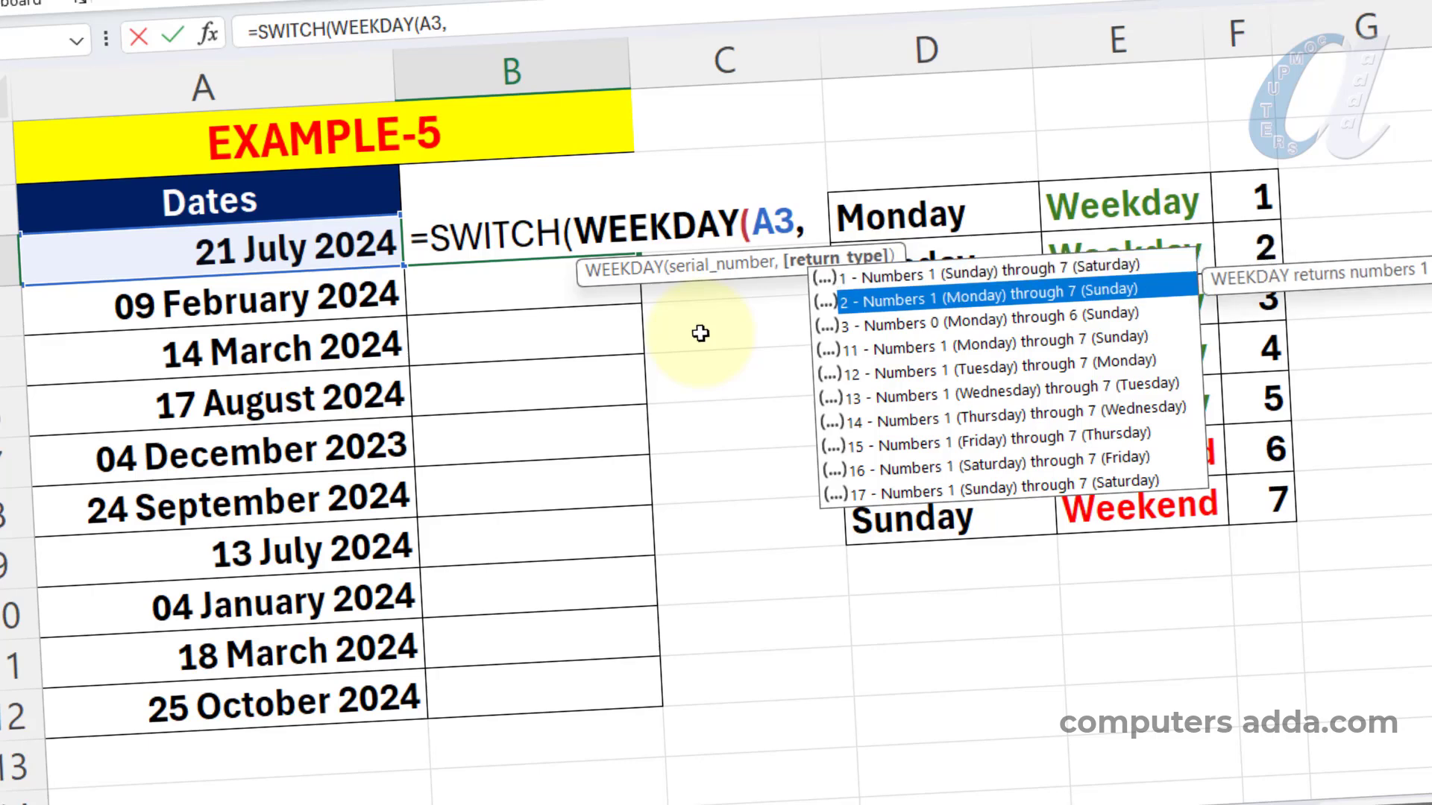
type("2),")
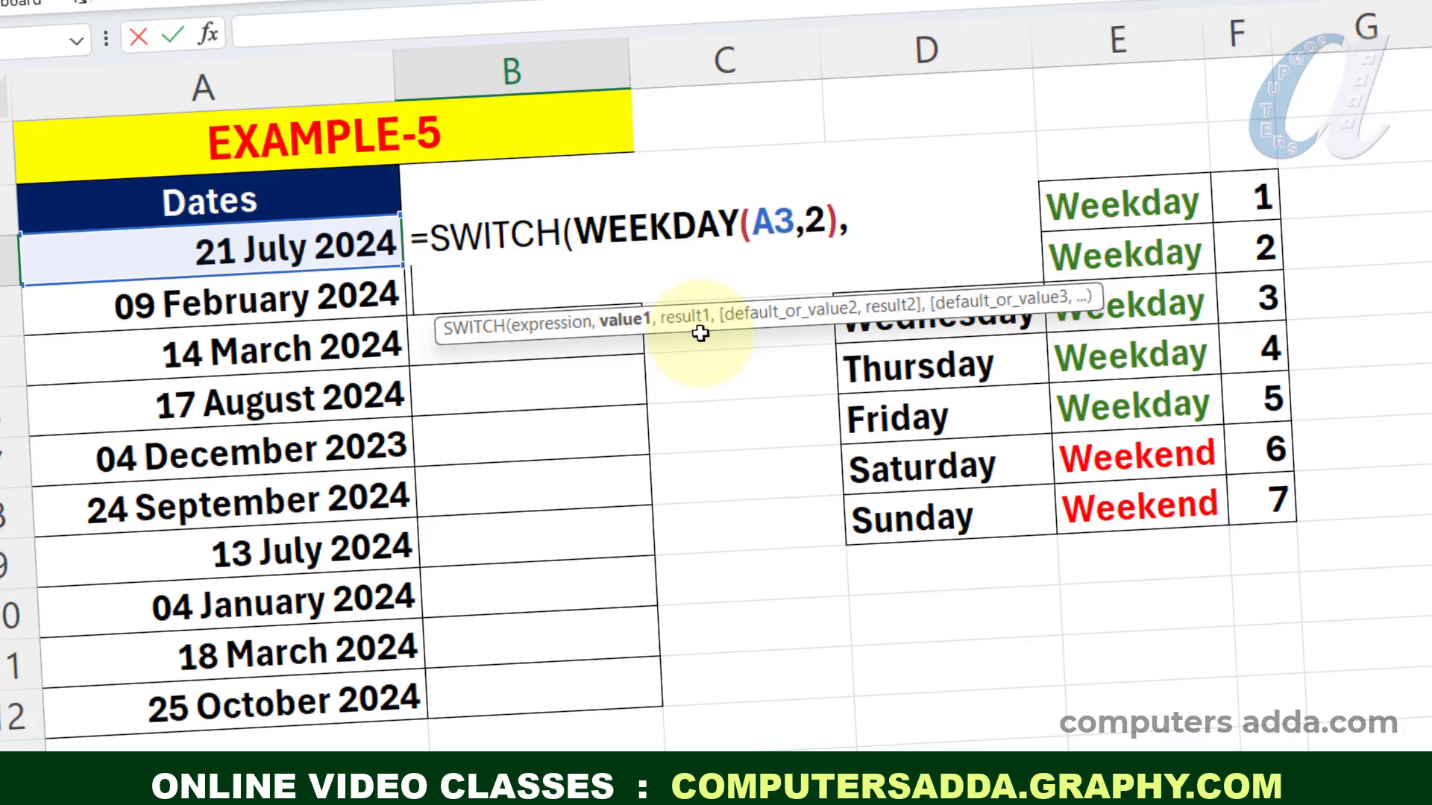
Add the value and result pairs 6,"Weekend" and 7,"Weekend" to the SWITCH formula, each on its own line
type("6,")
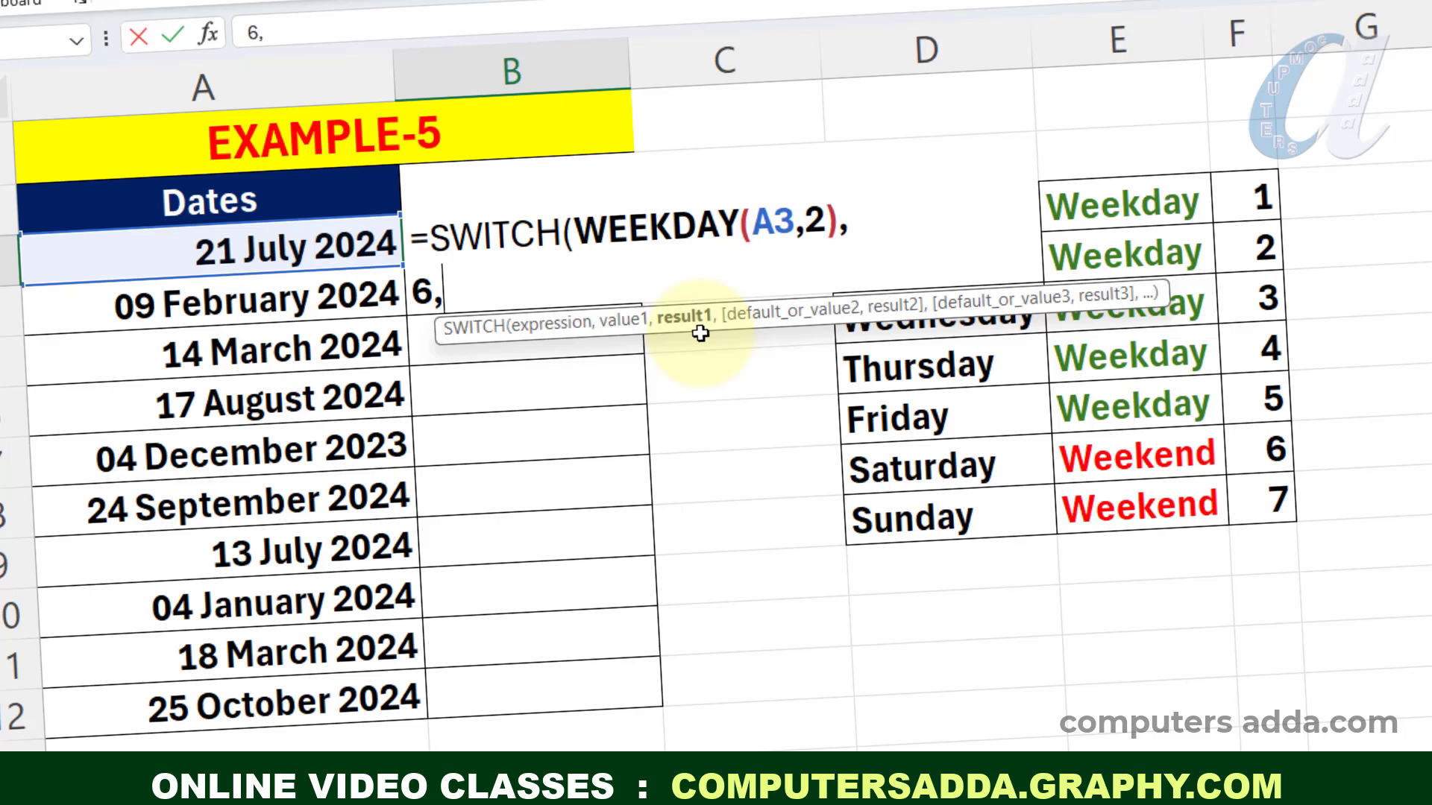
type("\"Weekend")
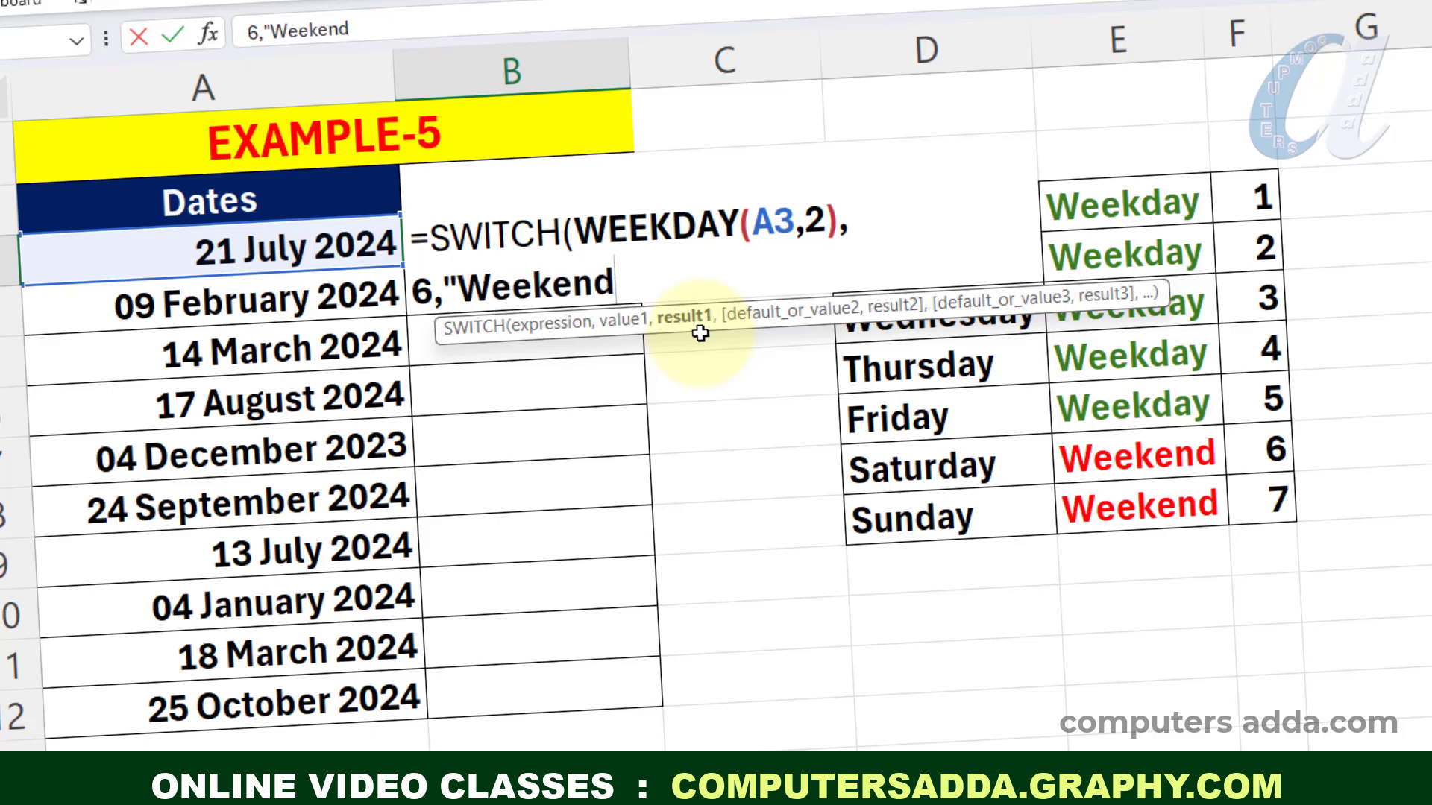
type("\",")
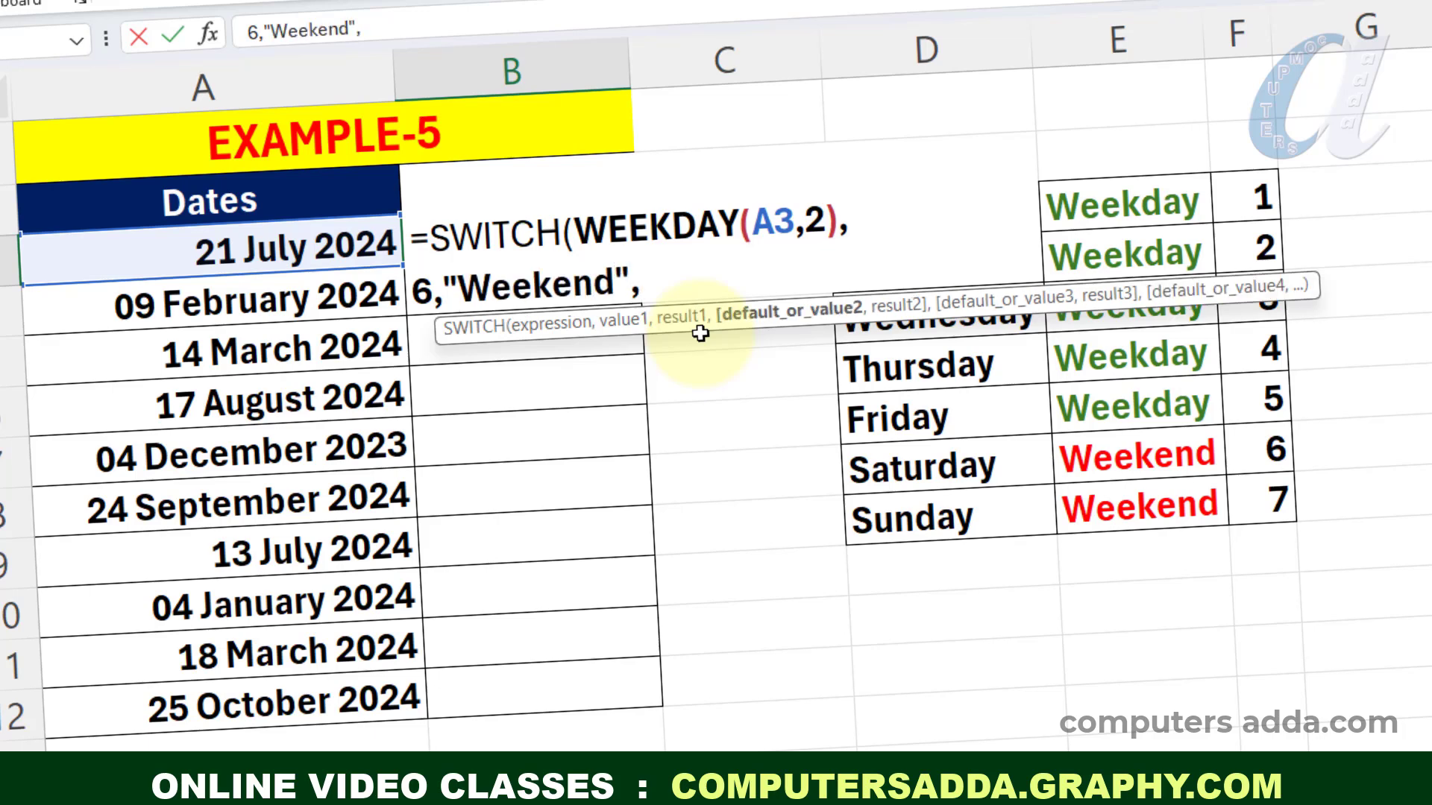
key("alt+Return")
type("7,")
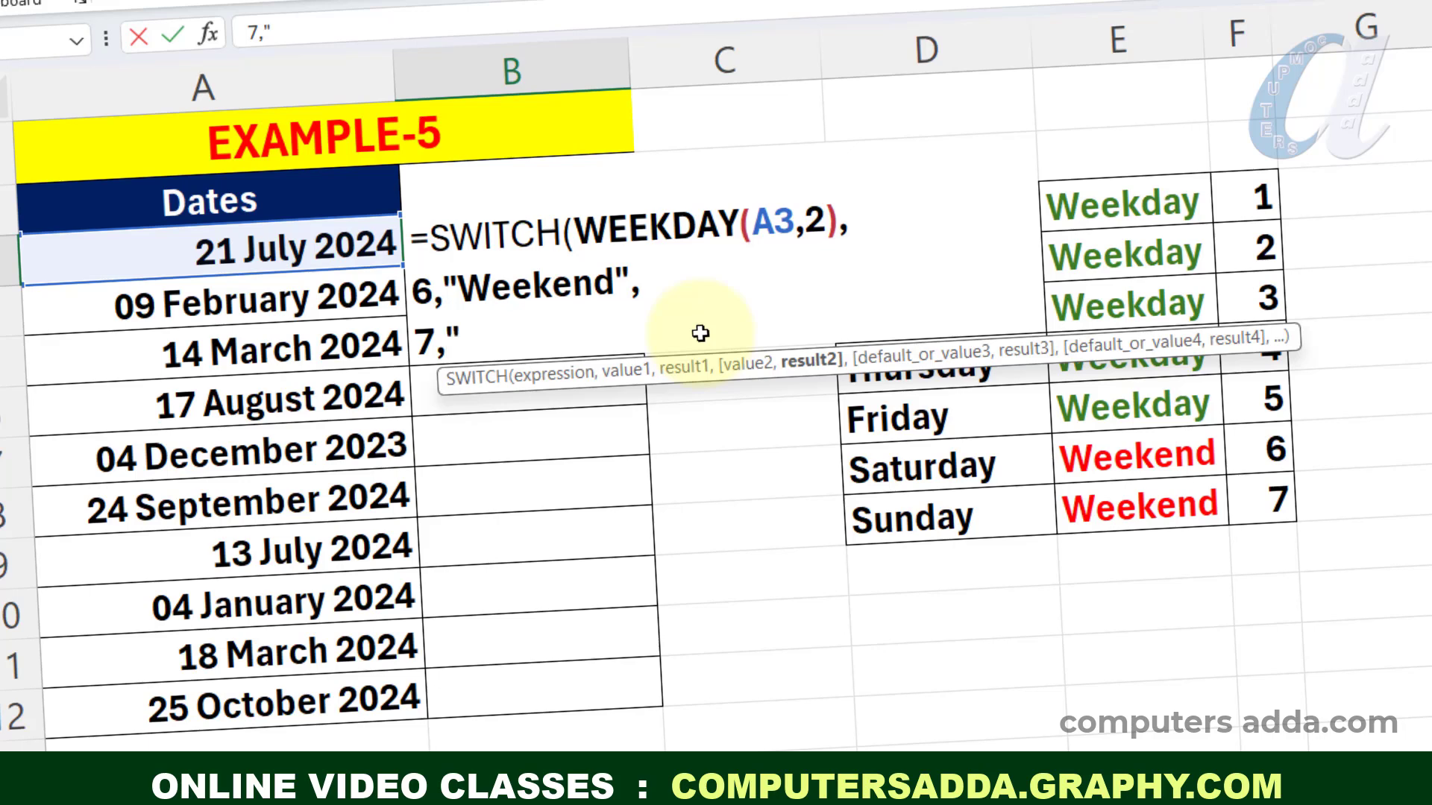
type("\"Weekend")
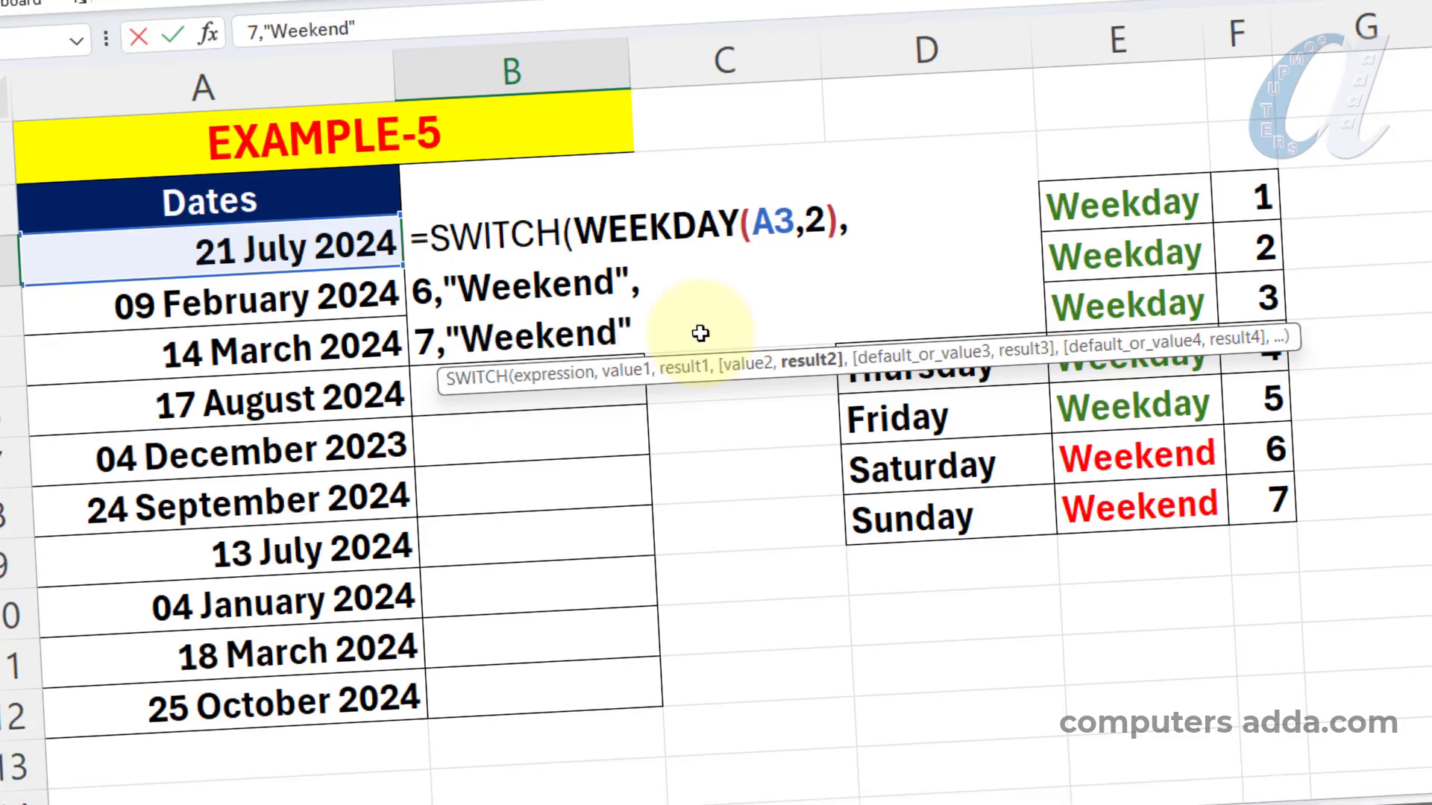
type("\",")
key("alt+Return")
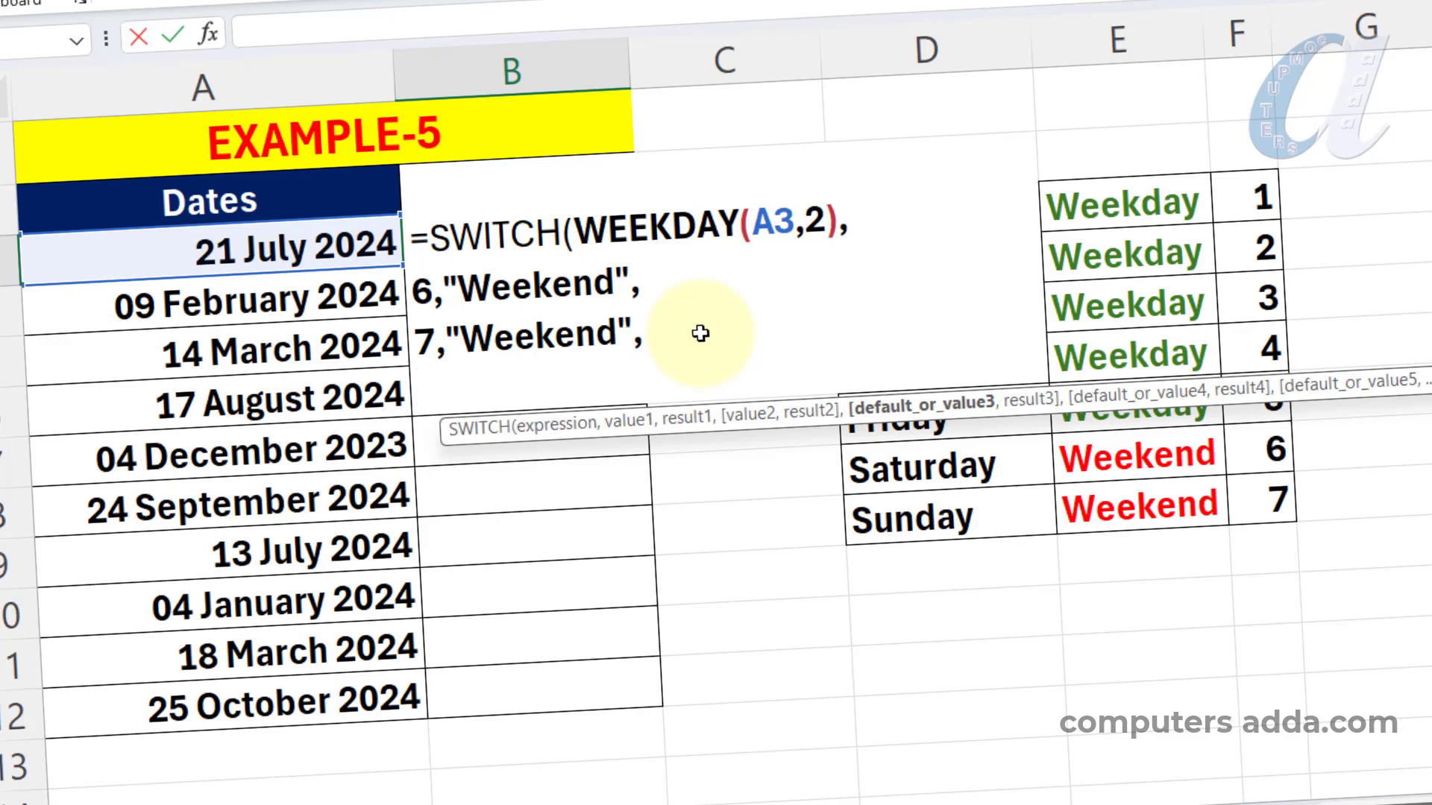
Finish the SWITCH formula in B3 with "Weekday" as the default result and enter it
type("\"Weekd")
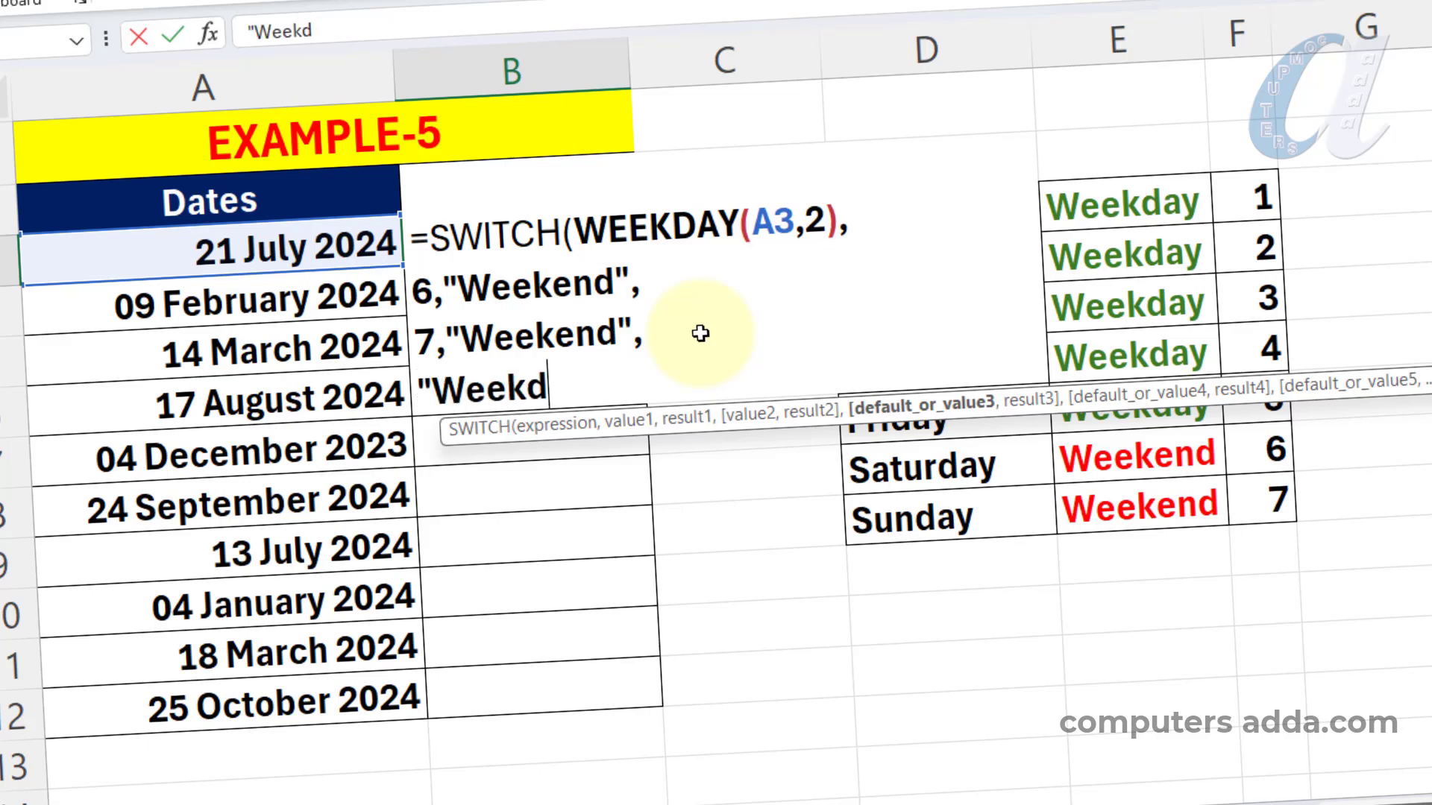
type("ay\"")
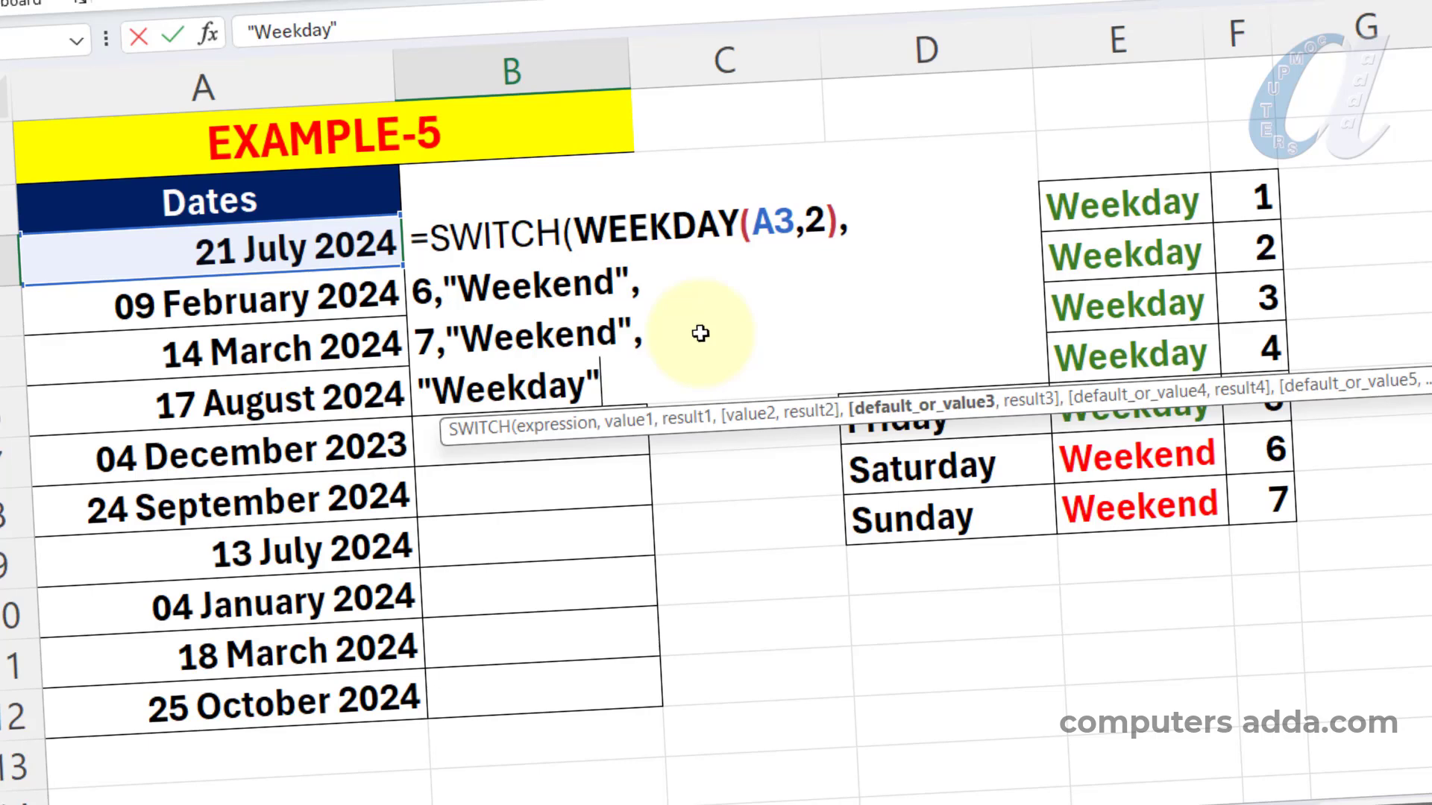
type(")")
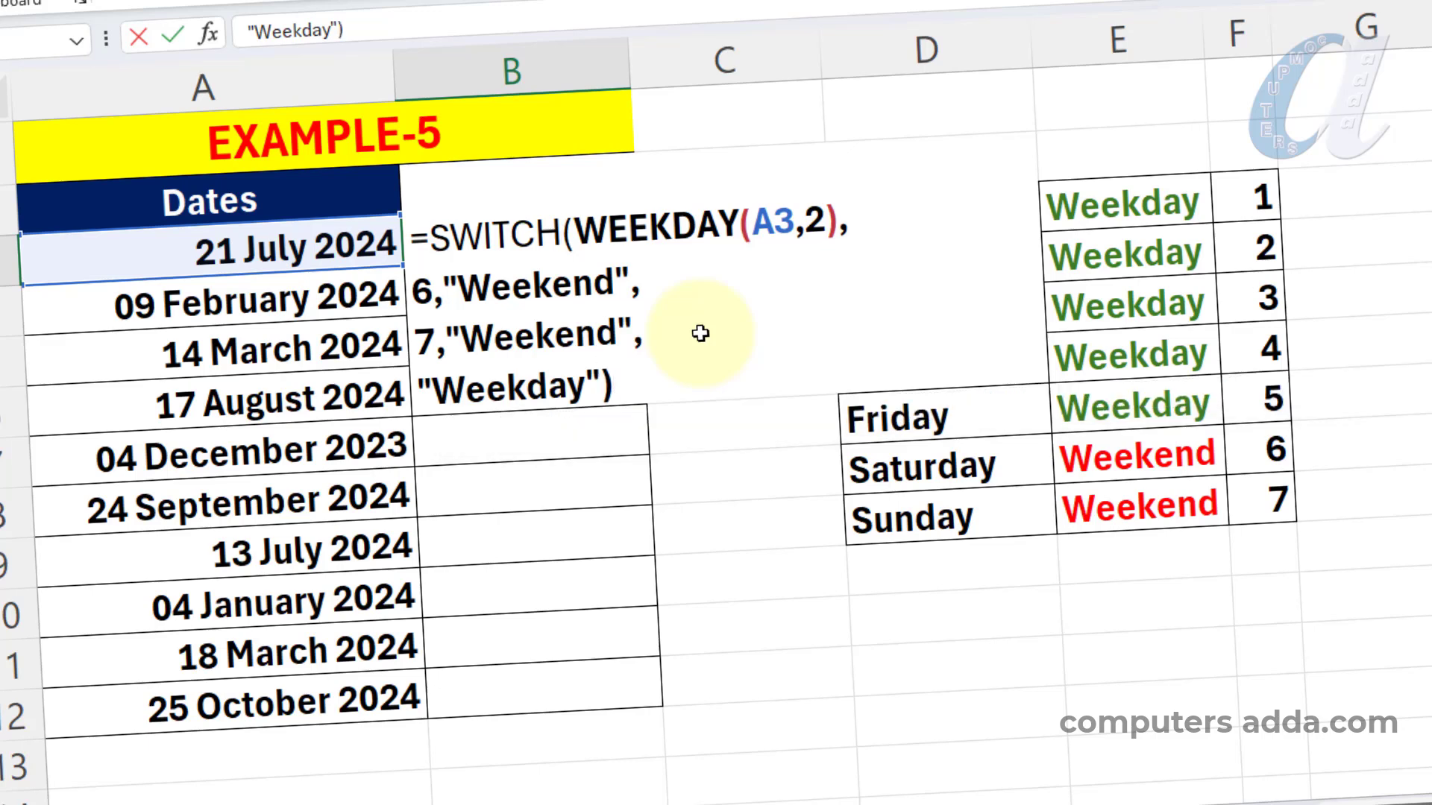
key("Return")
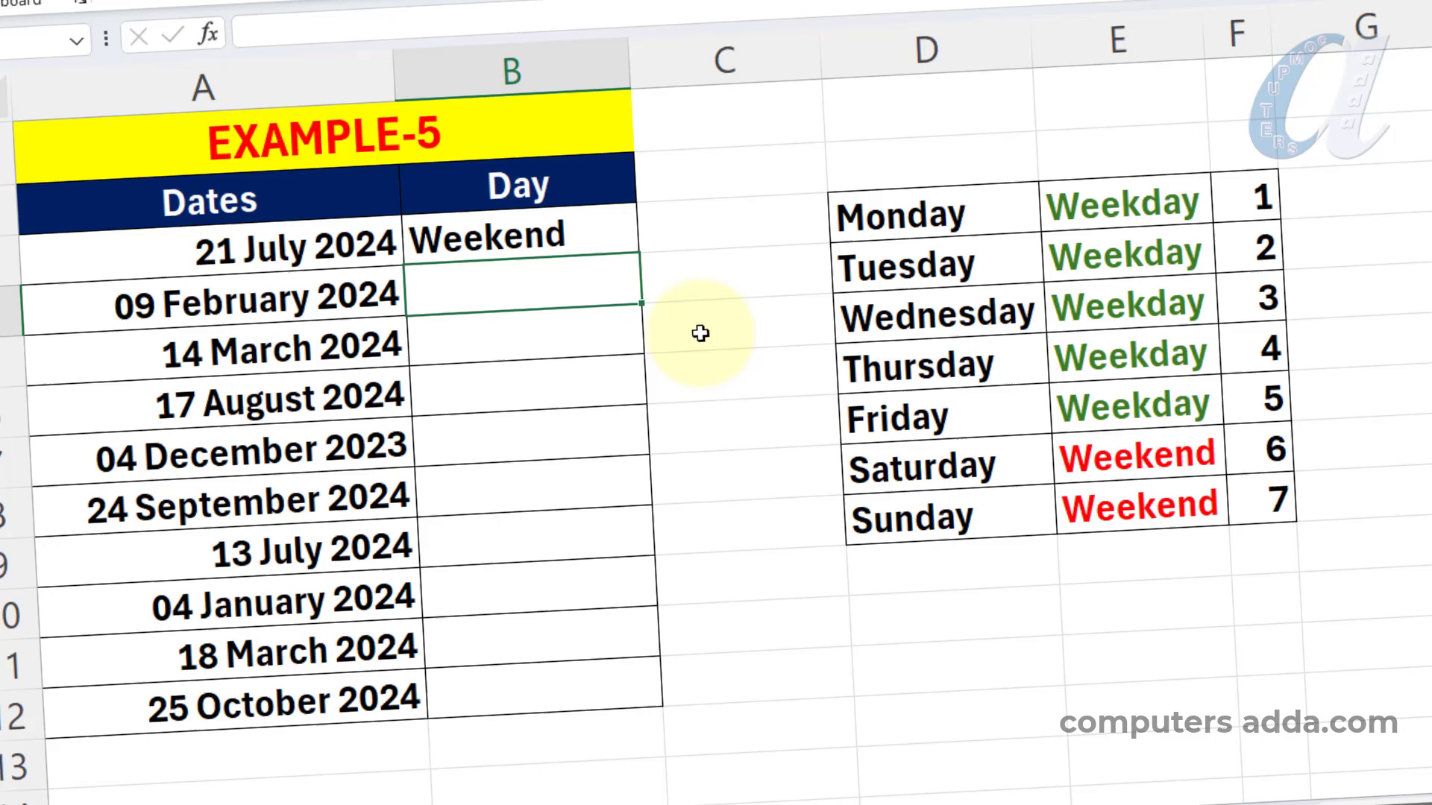
Fill the Weekday/Weekend formula from B3 down to B12
left_click(542, 236)
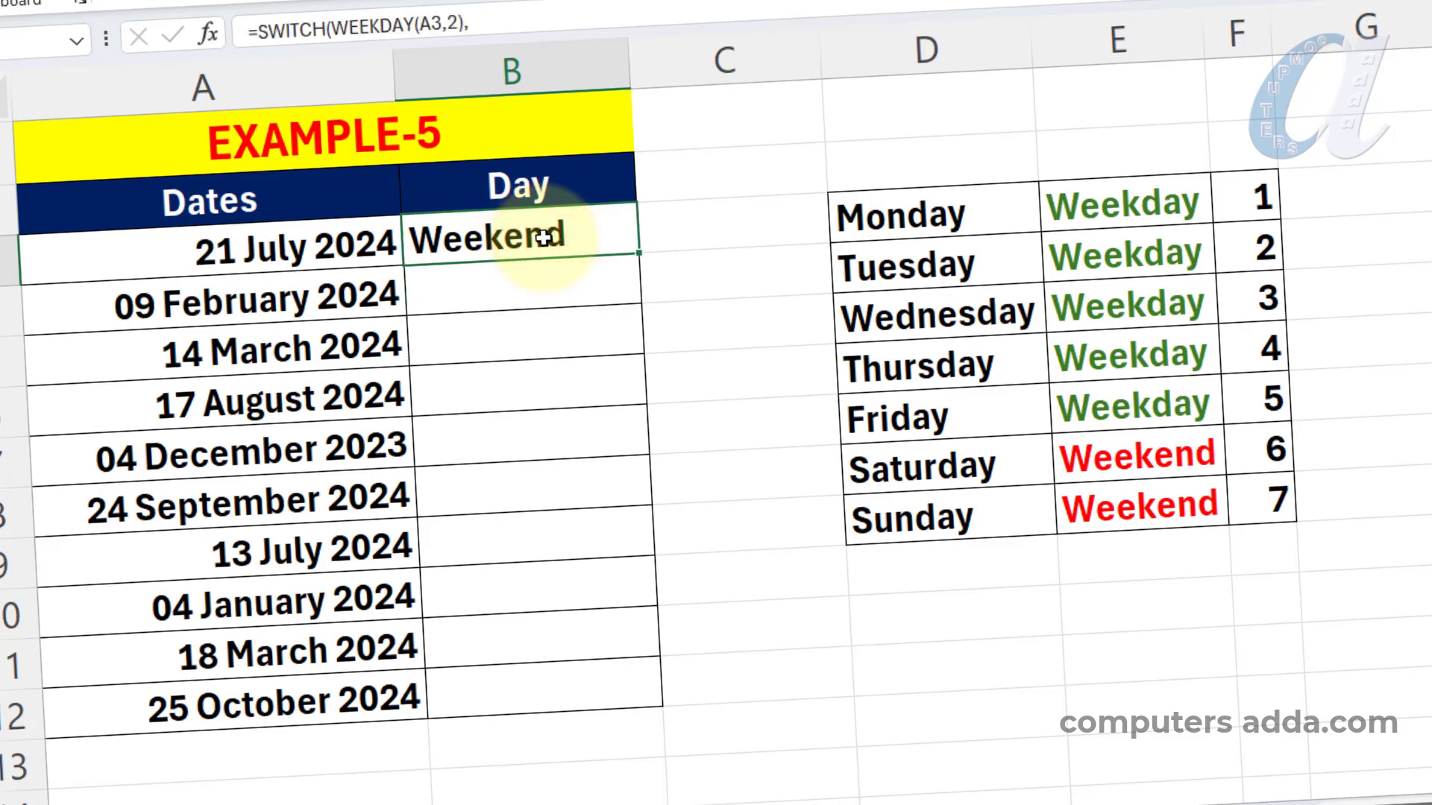
left_click_drag(639, 253, 649, 716)
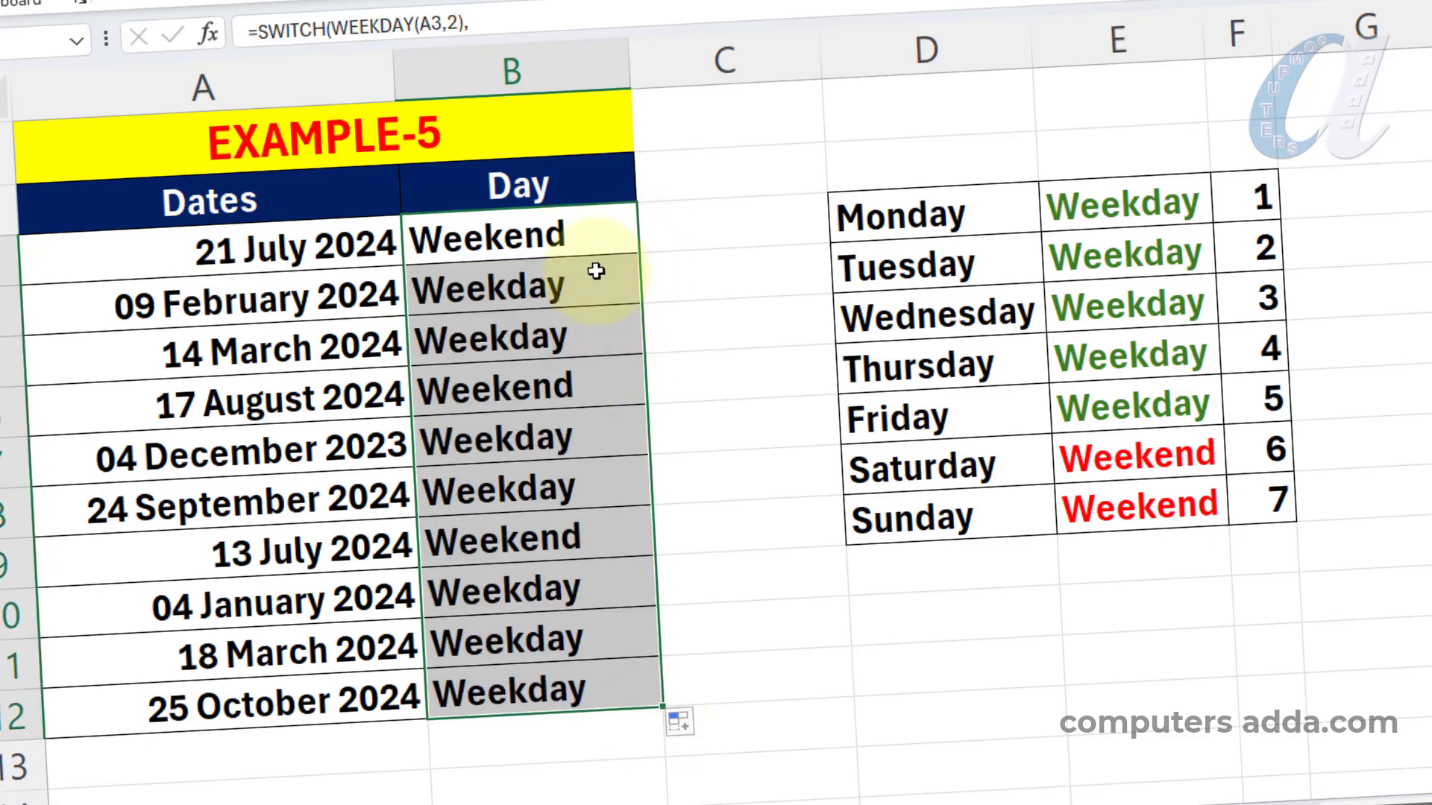